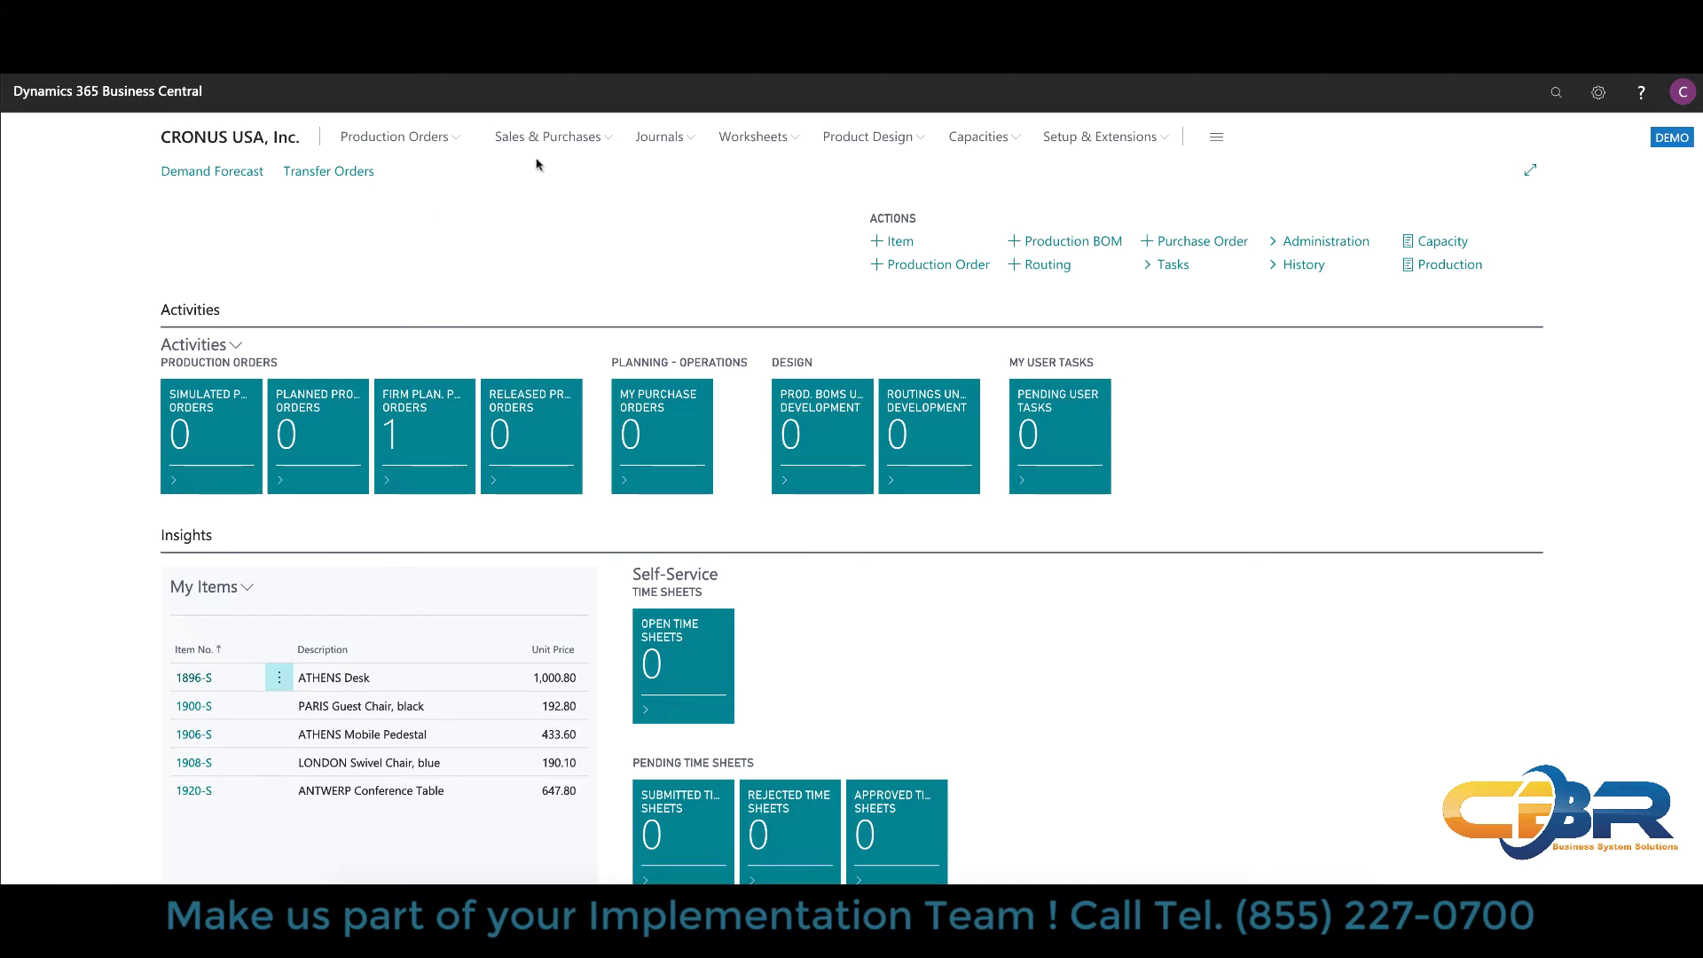
Review the role center's navigation categories: Production Orders, Sales & Purchases, Journals, Worksheets, Product Design and Capacities
{"action": "left_click", "coordinate": [458, 142]}
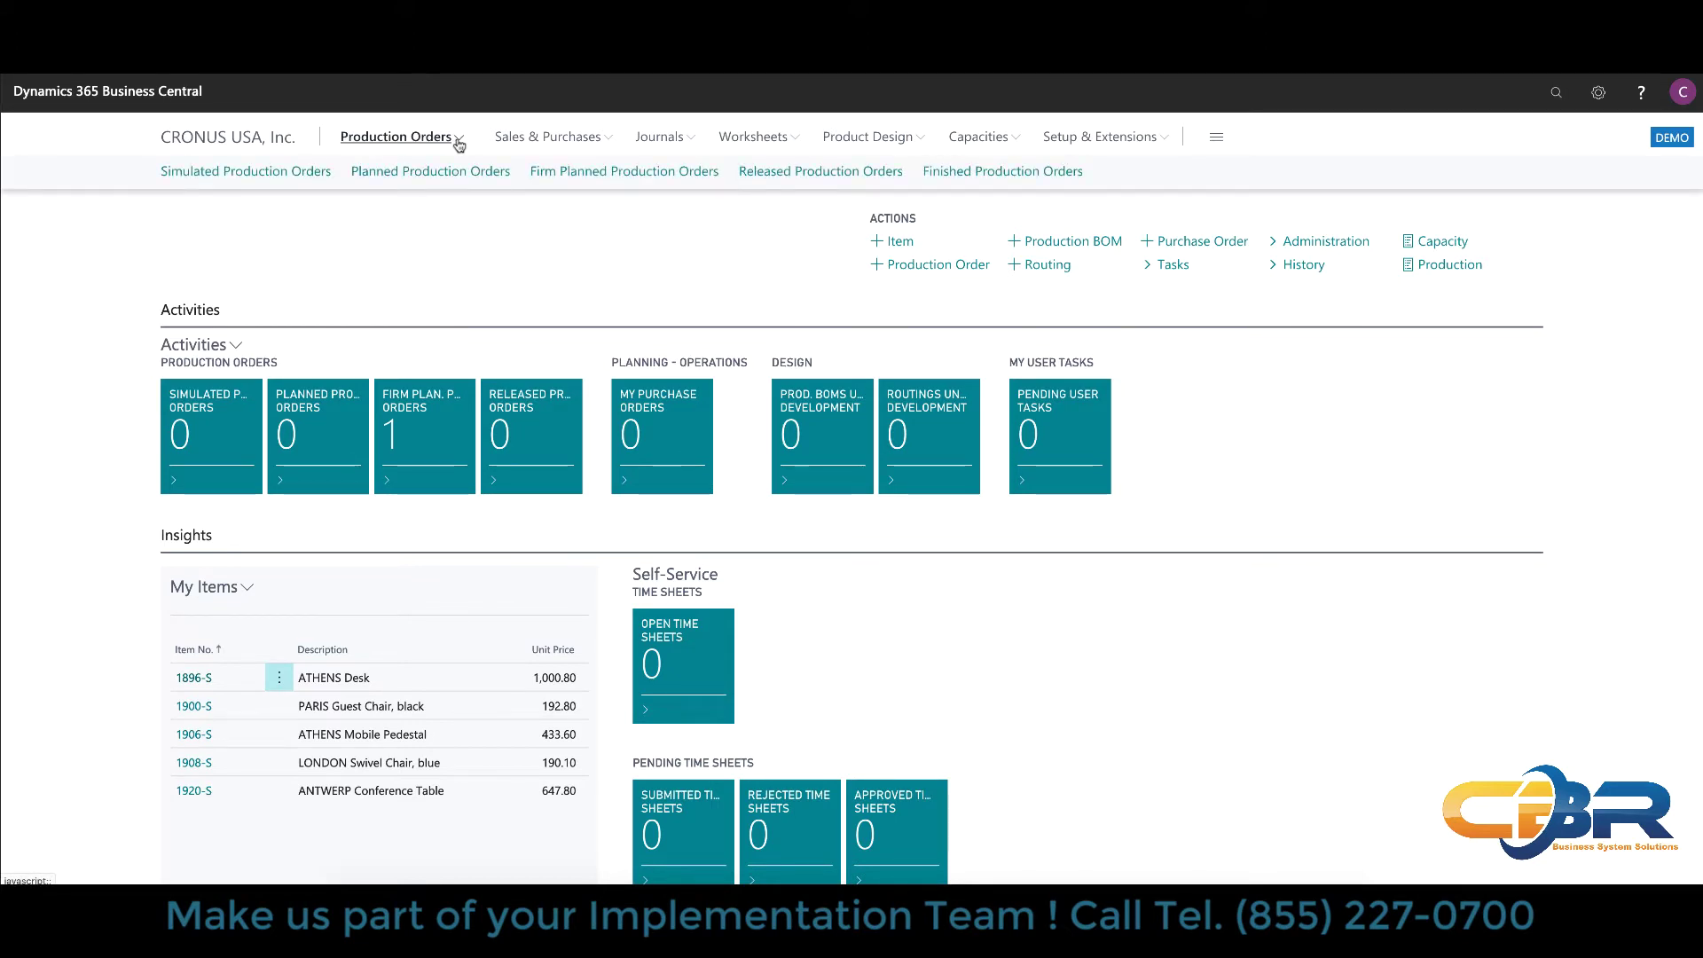
{"action": "left_click", "coordinate": [599, 142]}
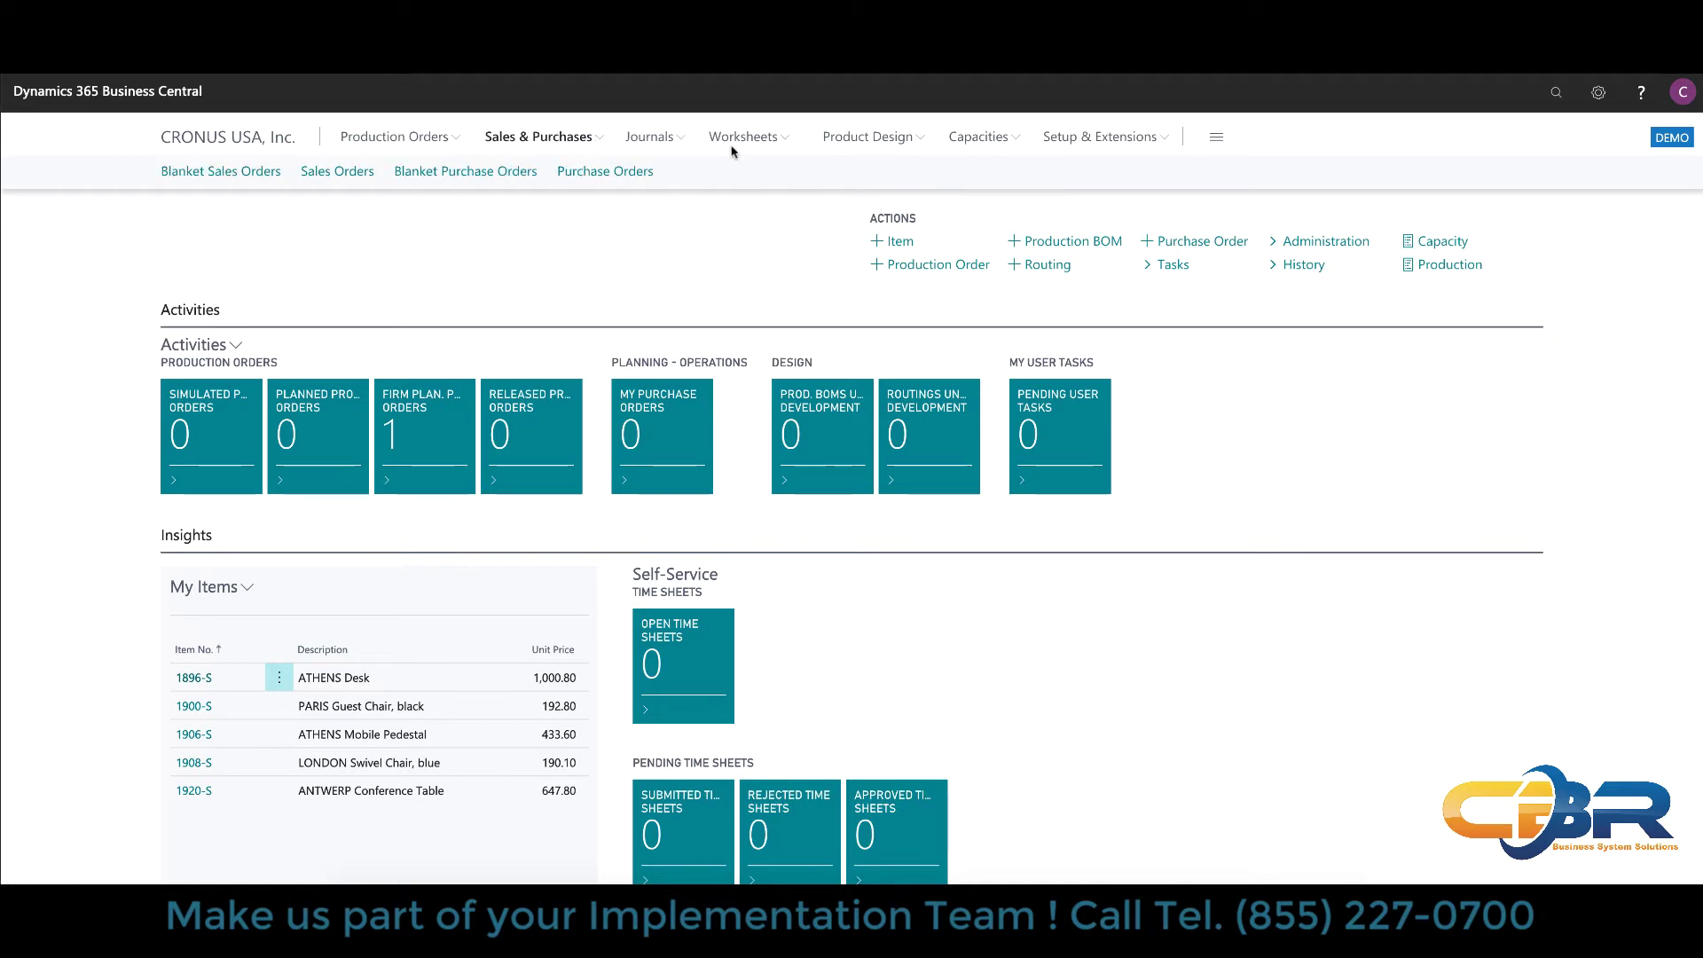
{"action": "left_click", "coordinate": [680, 140]}
{"action": "left_click", "coordinate": [787, 140]}
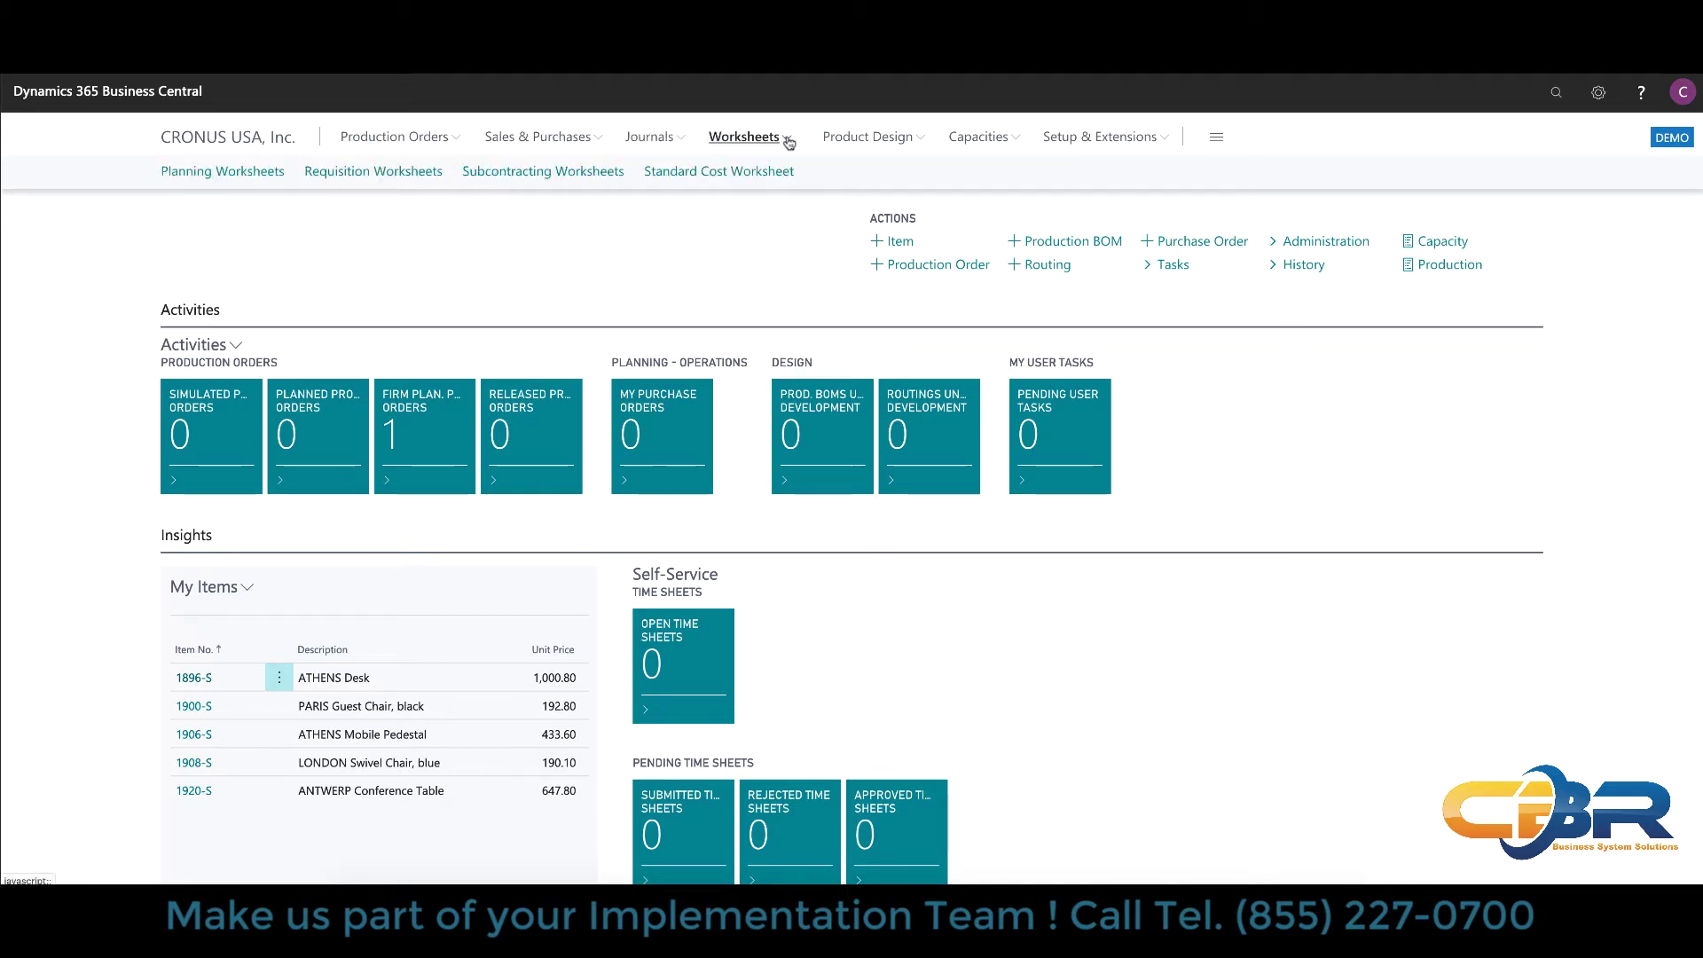
{"action": "left_click", "coordinate": [884, 140]}
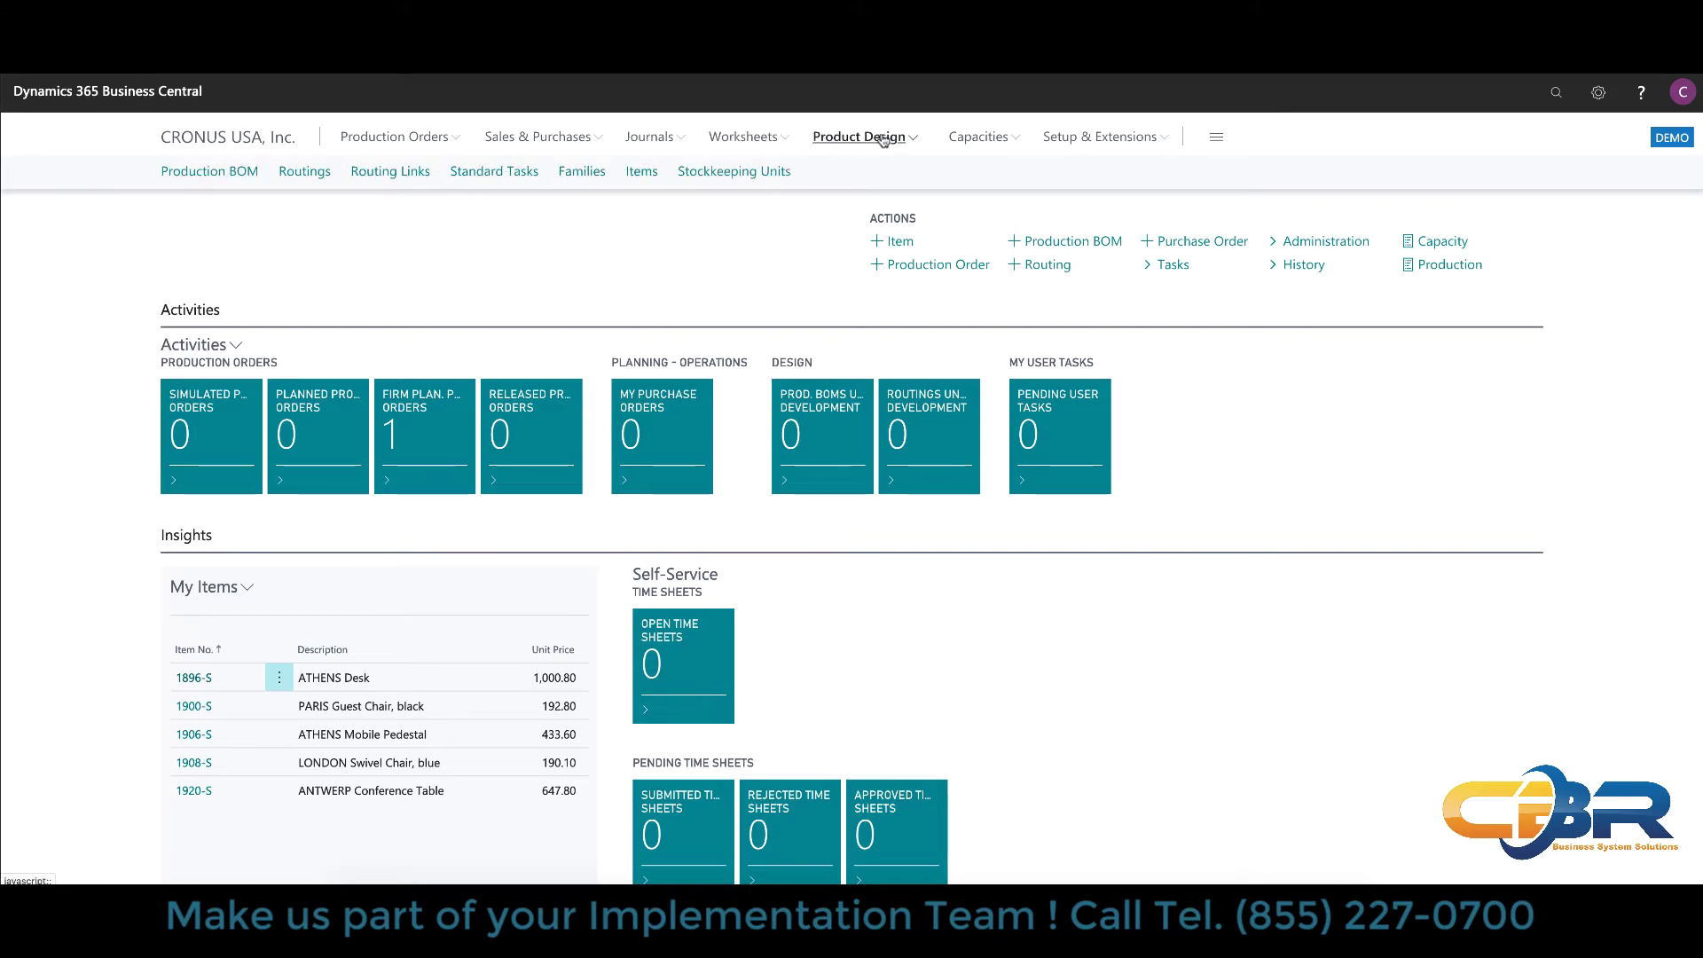
{"action": "left_click", "coordinate": [1007, 142]}
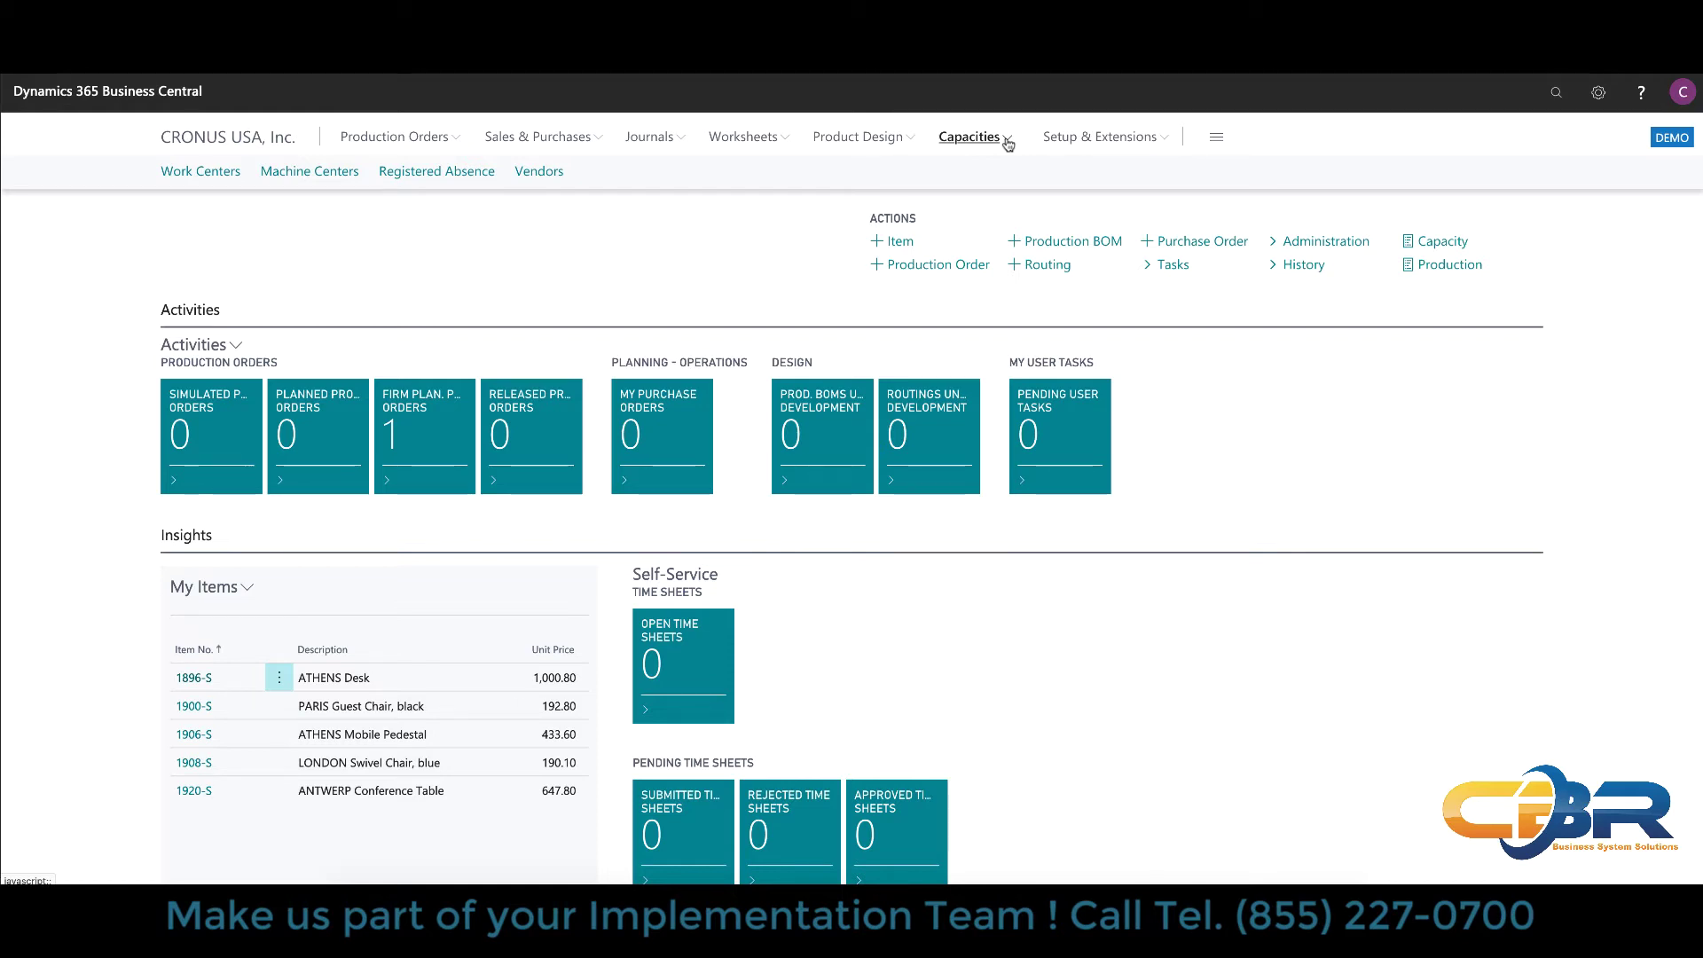
Go to the Items list through the Production Planner feature overview and open the item card of RAW-1001, Raw Material - Model 1001
{"action": "left_click", "coordinate": [1218, 141]}
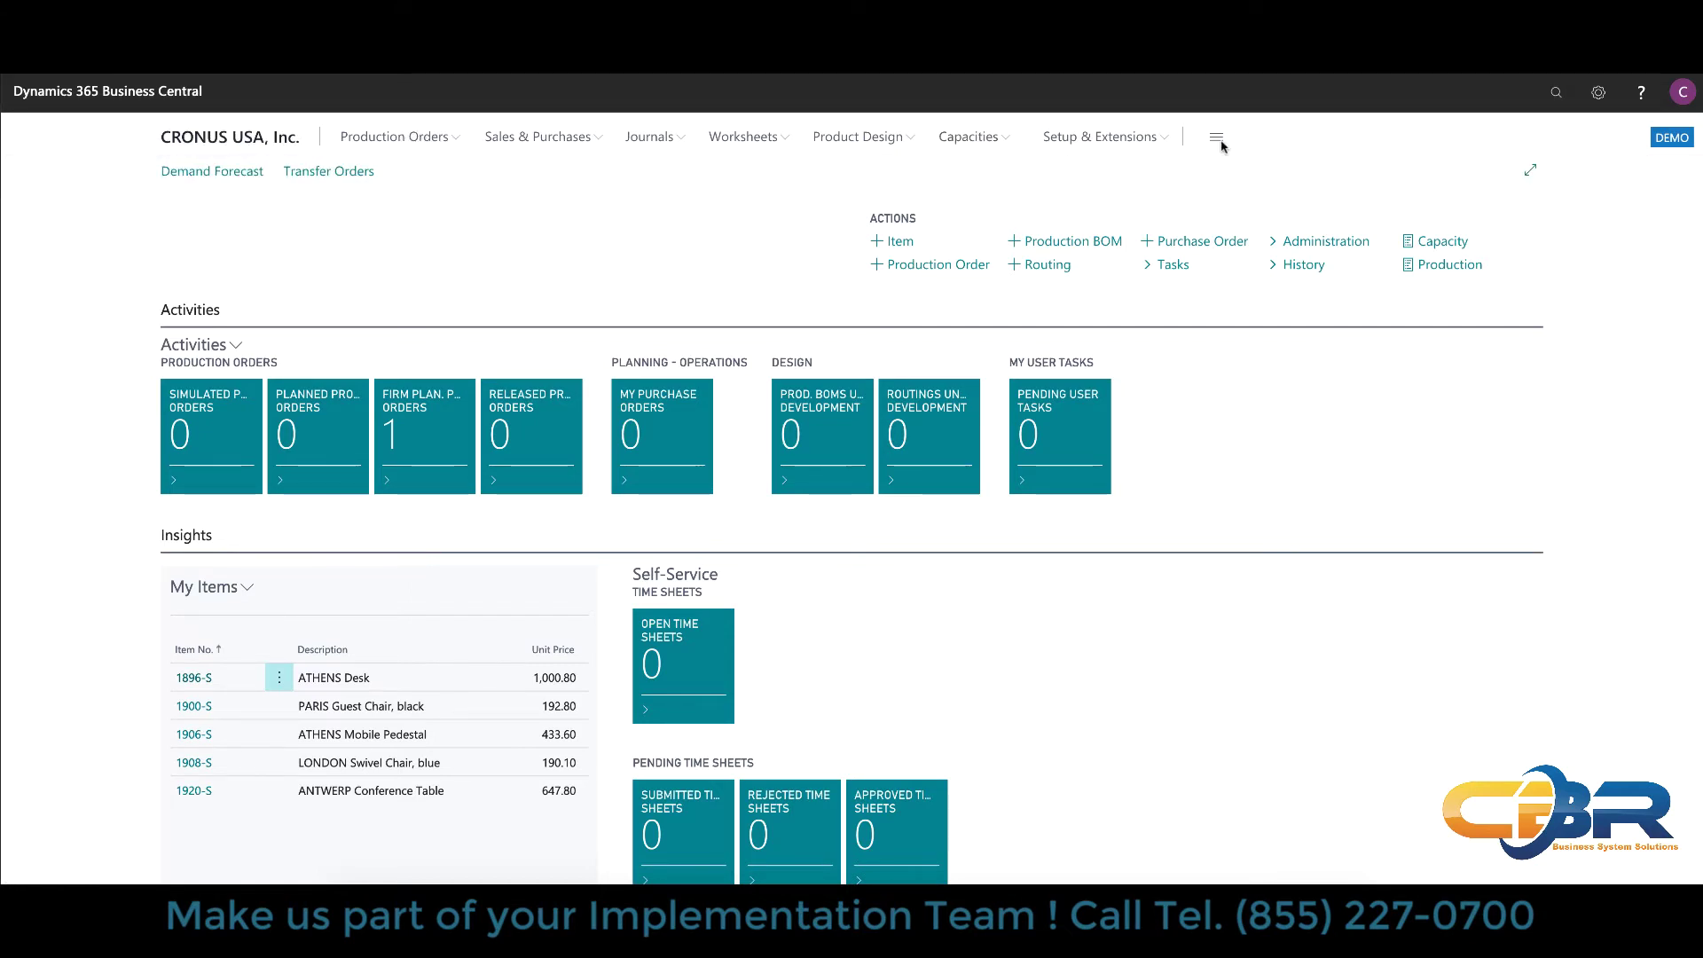
{"action": "left_click", "coordinate": [1220, 145]}
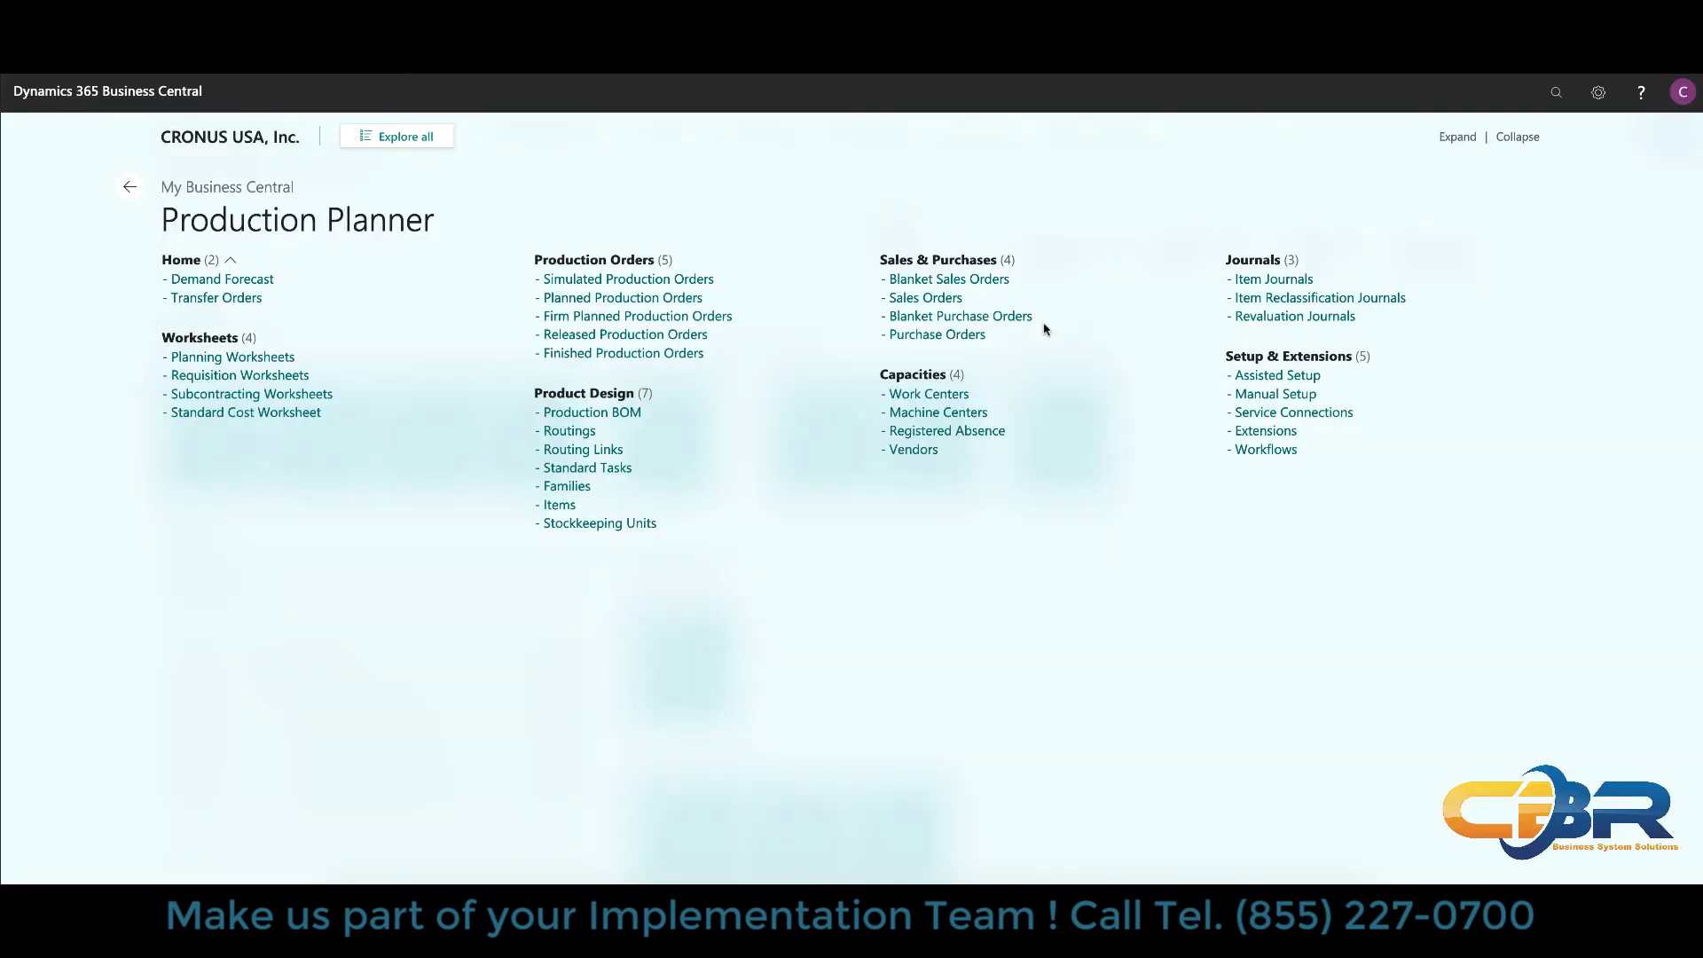
{"action": "left_click", "coordinate": [572, 507]}
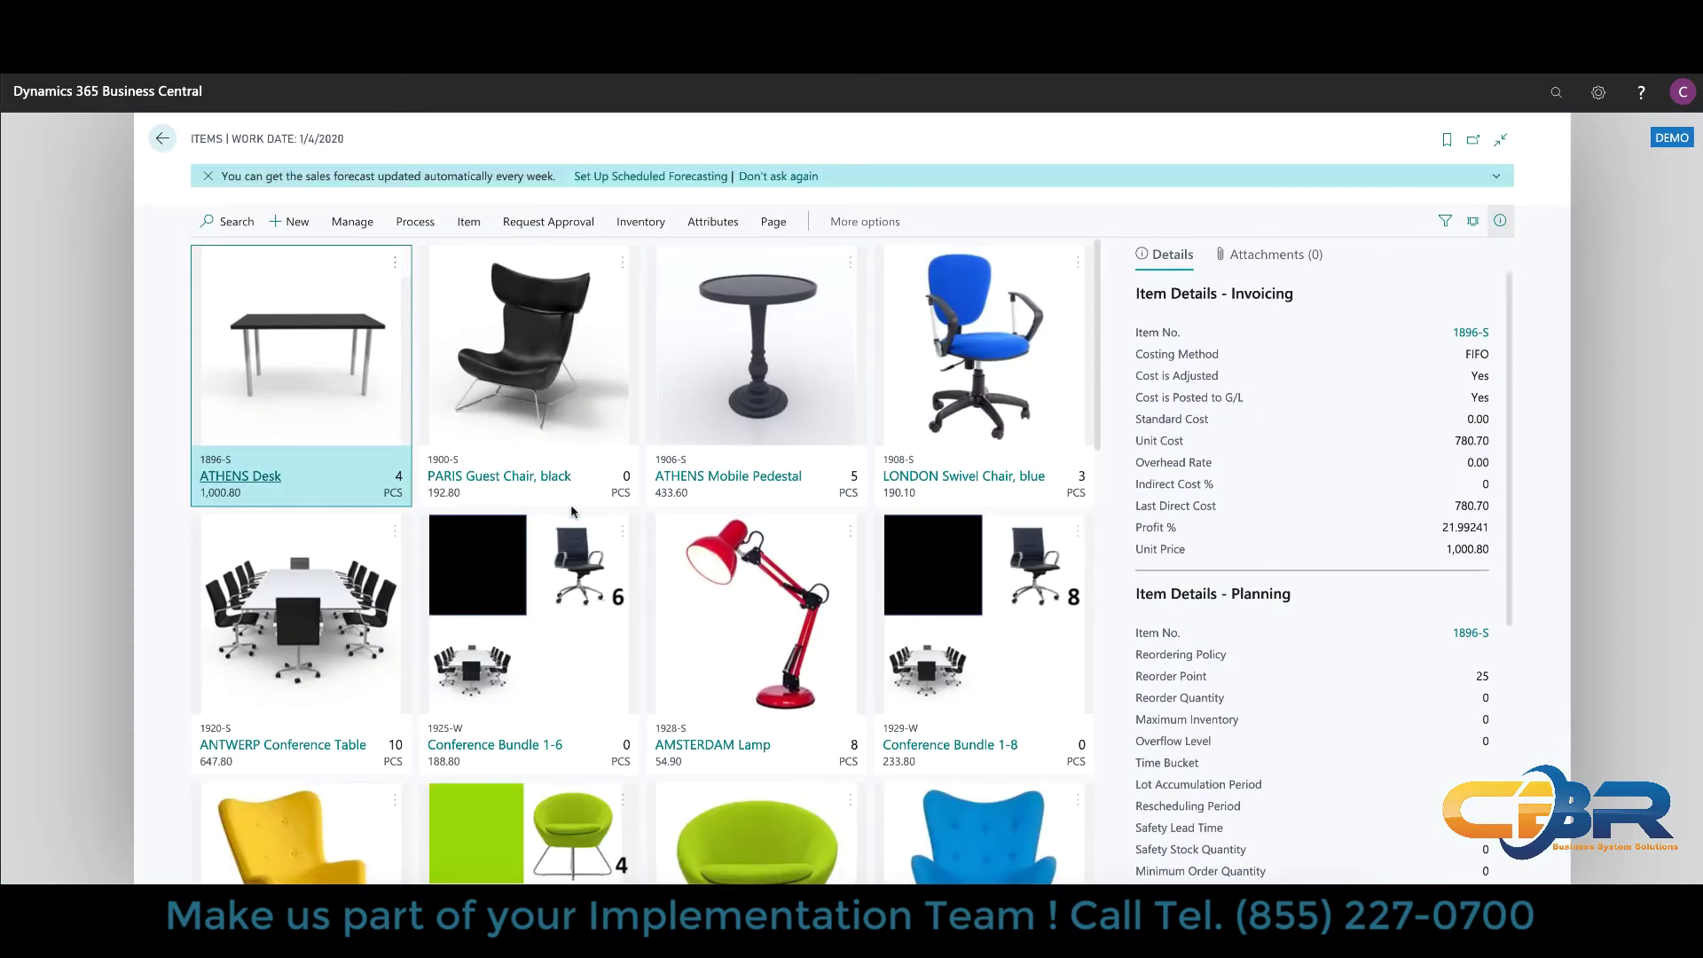
{"action": "scroll", "coordinate": [608, 559], "scroll_direction": "down", "scroll_amount": 7}
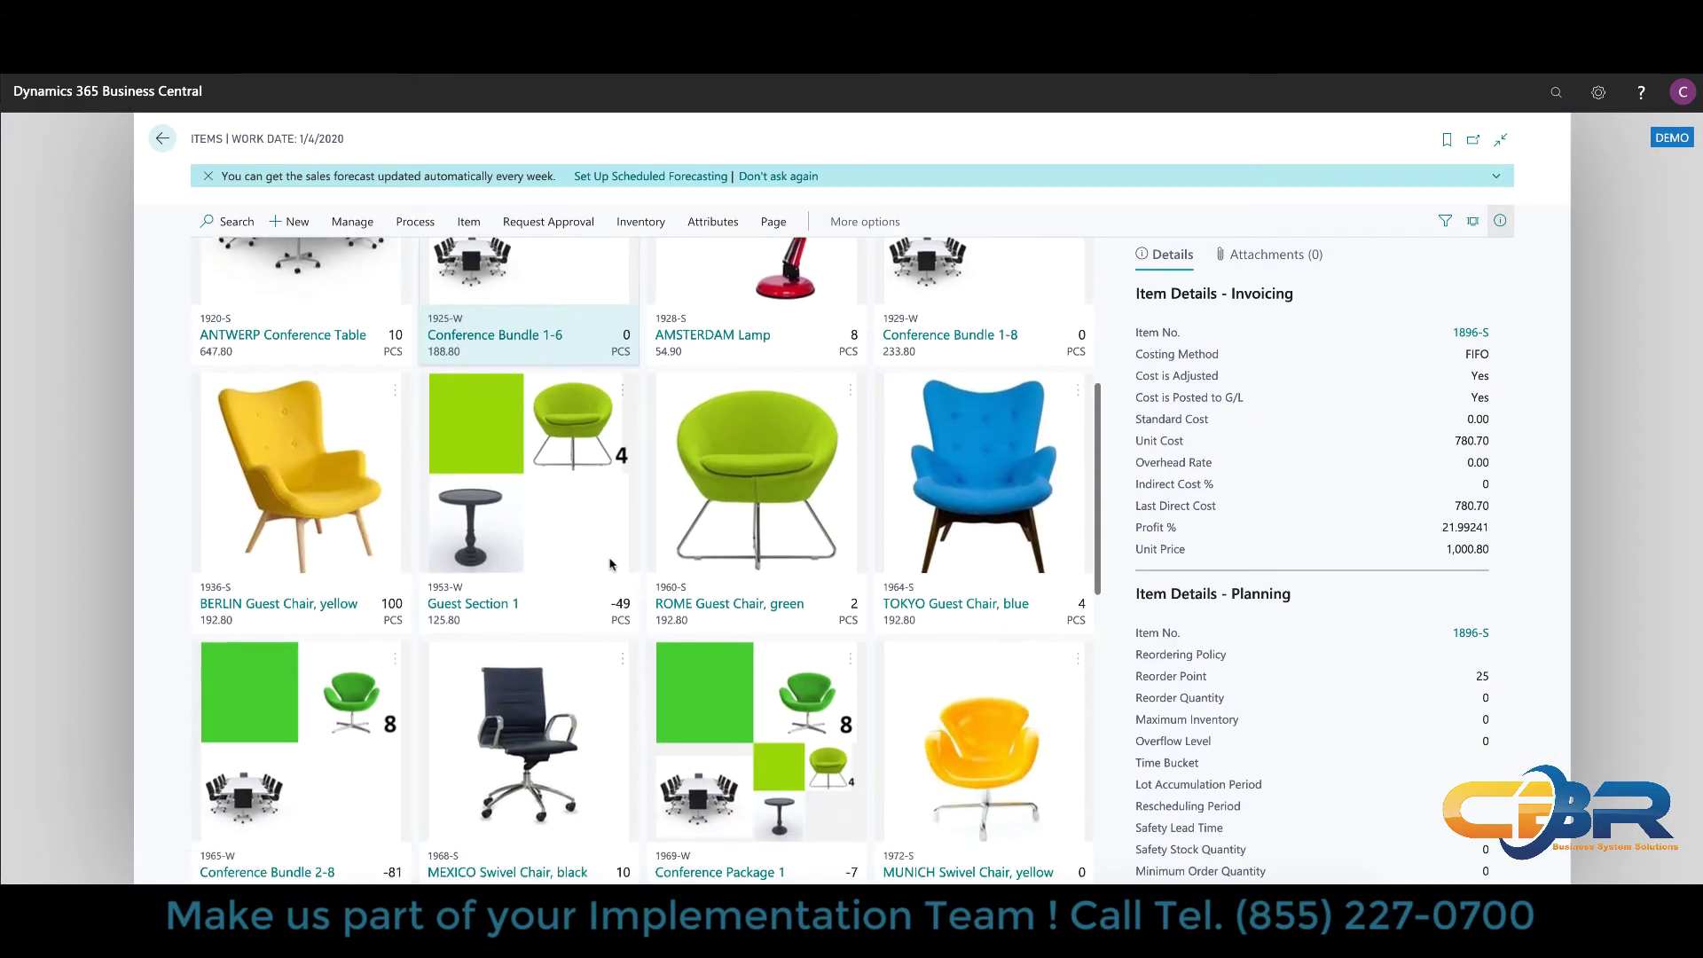
{"action": "scroll", "coordinate": [610, 551], "scroll_direction": "down", "scroll_amount": 5}
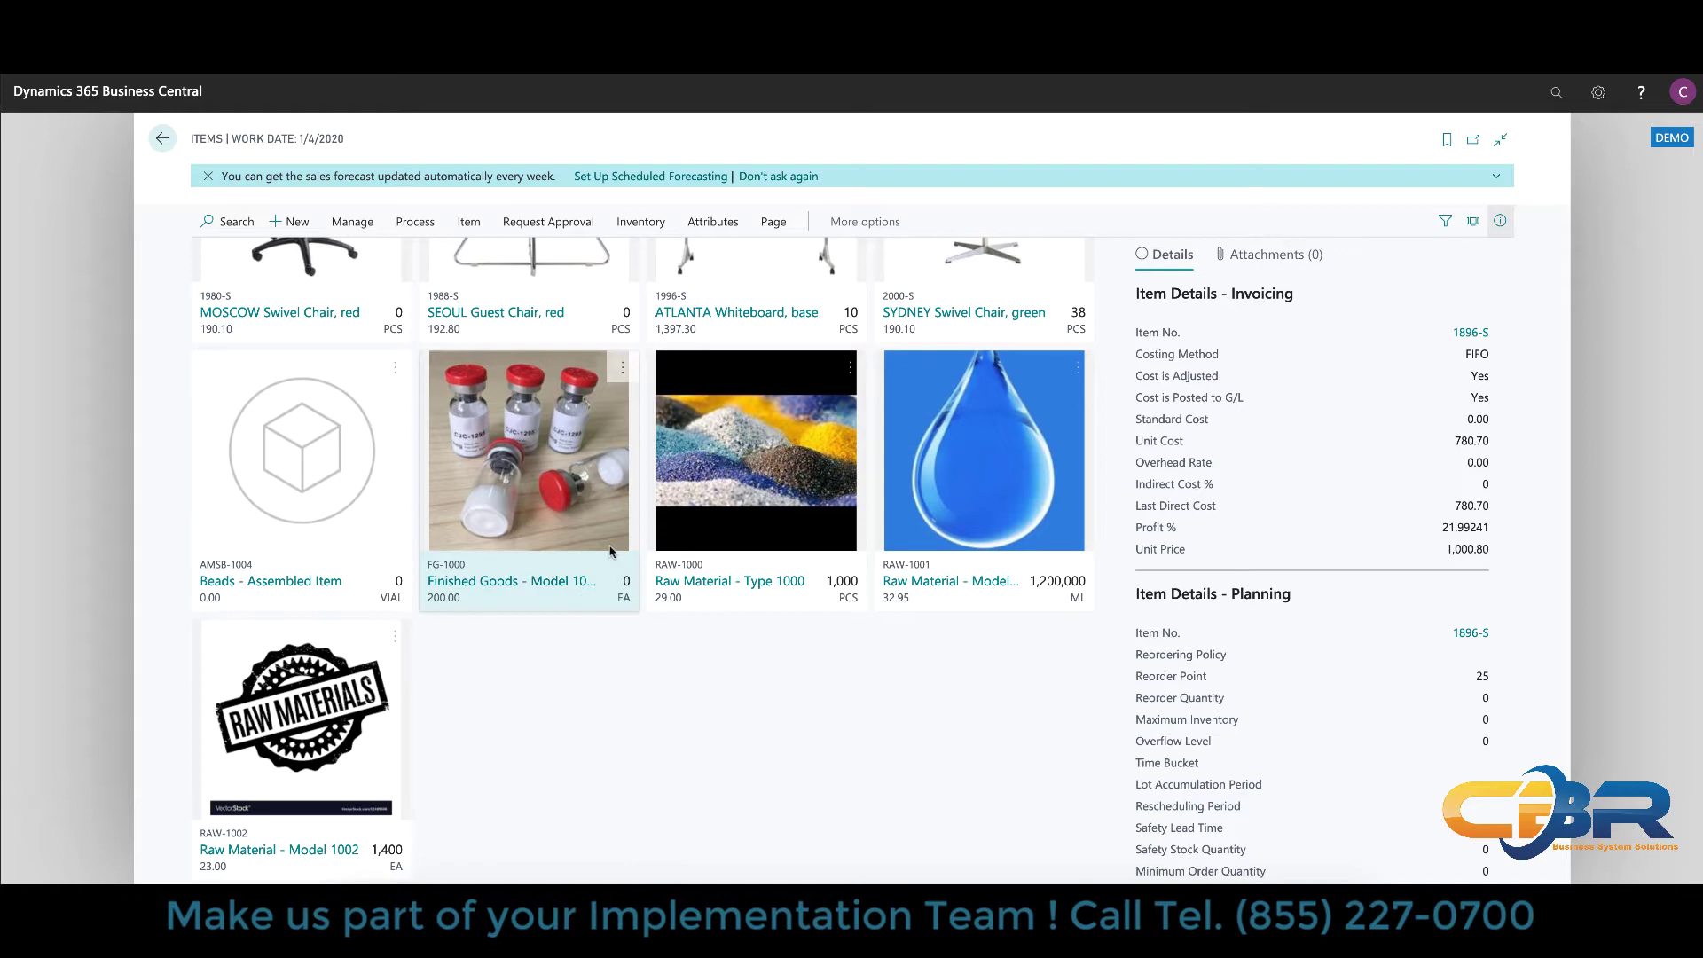
{"action": "left_click", "coordinate": [913, 588]}
{"action": "left_click", "coordinate": [913, 588]}
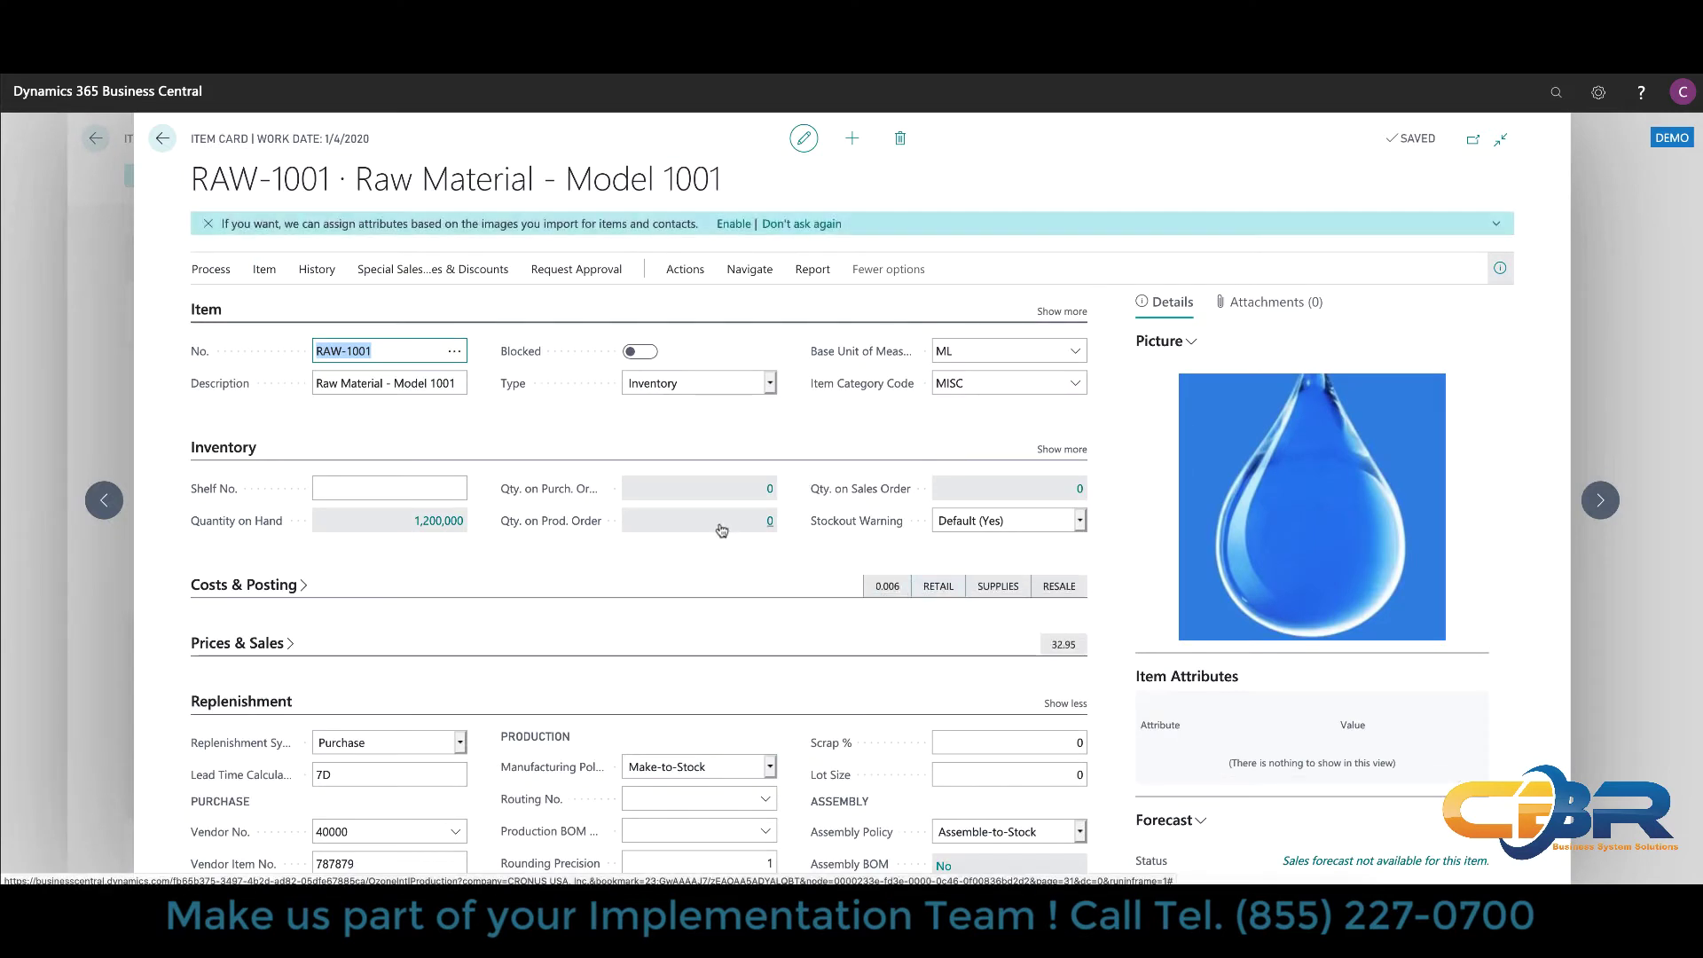
Compare the base unit of measure with the purchase unit of measure on the RAW-1001 item card
{"action": "left_click", "coordinate": [980, 354]}
{"action": "mouse_move", "coordinate": [917, 358]}
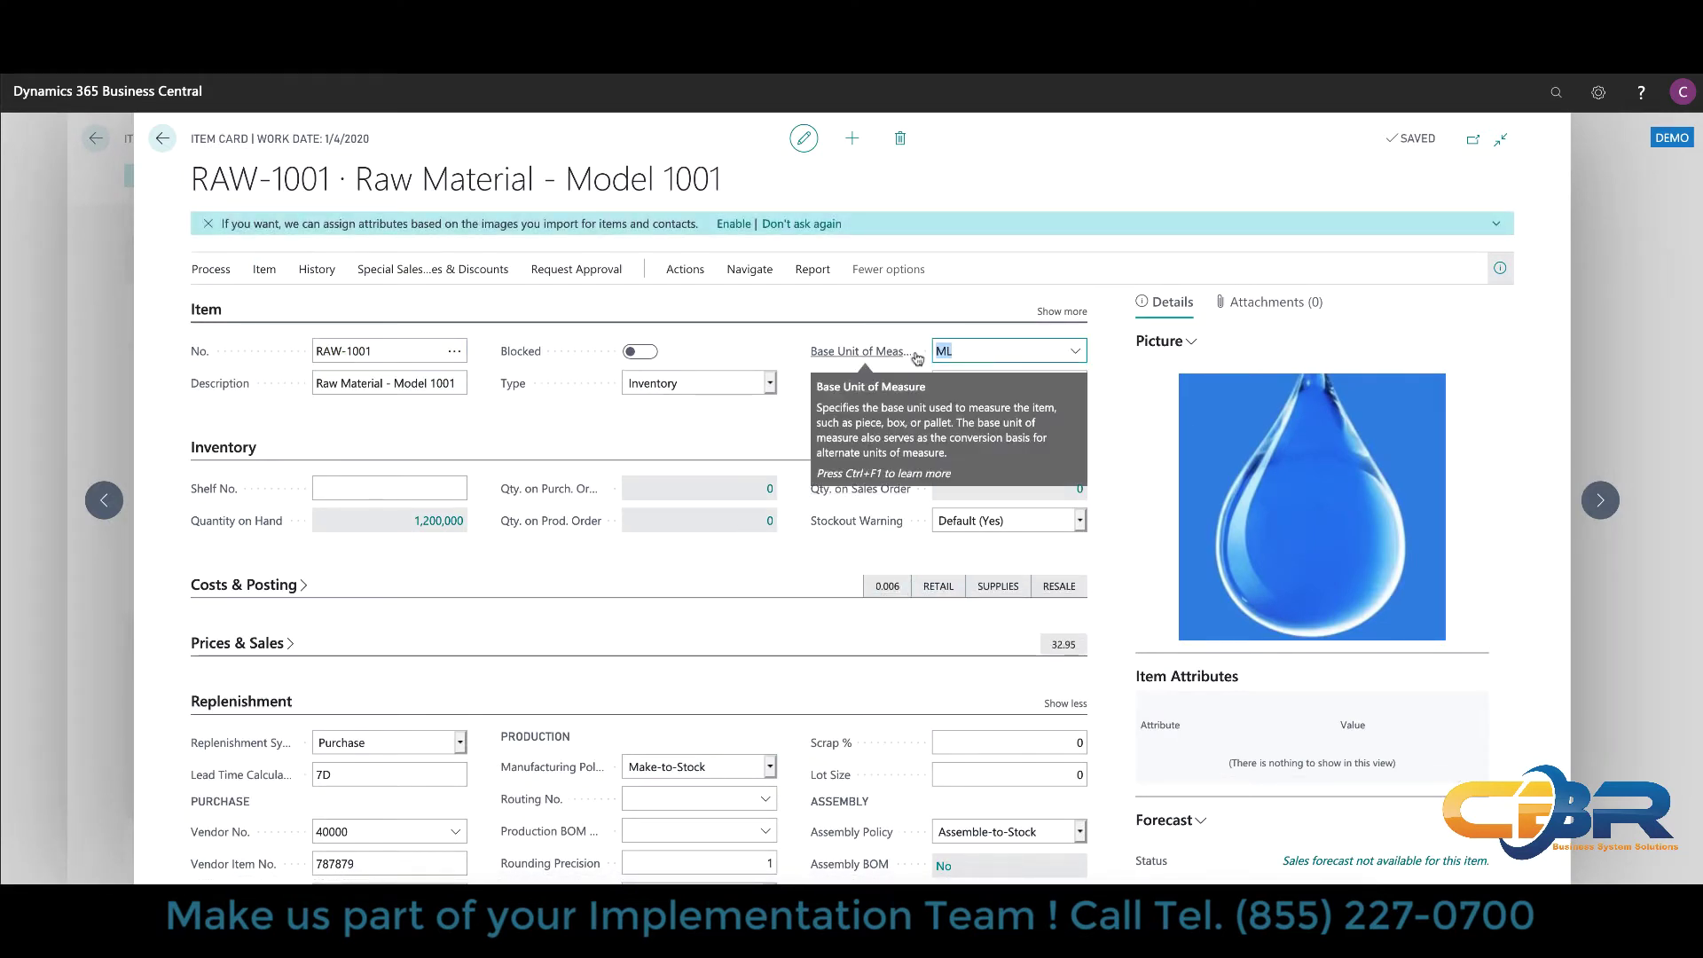
{"action": "scroll", "coordinate": [443, 692], "scroll_direction": "down", "scroll_amount": 3}
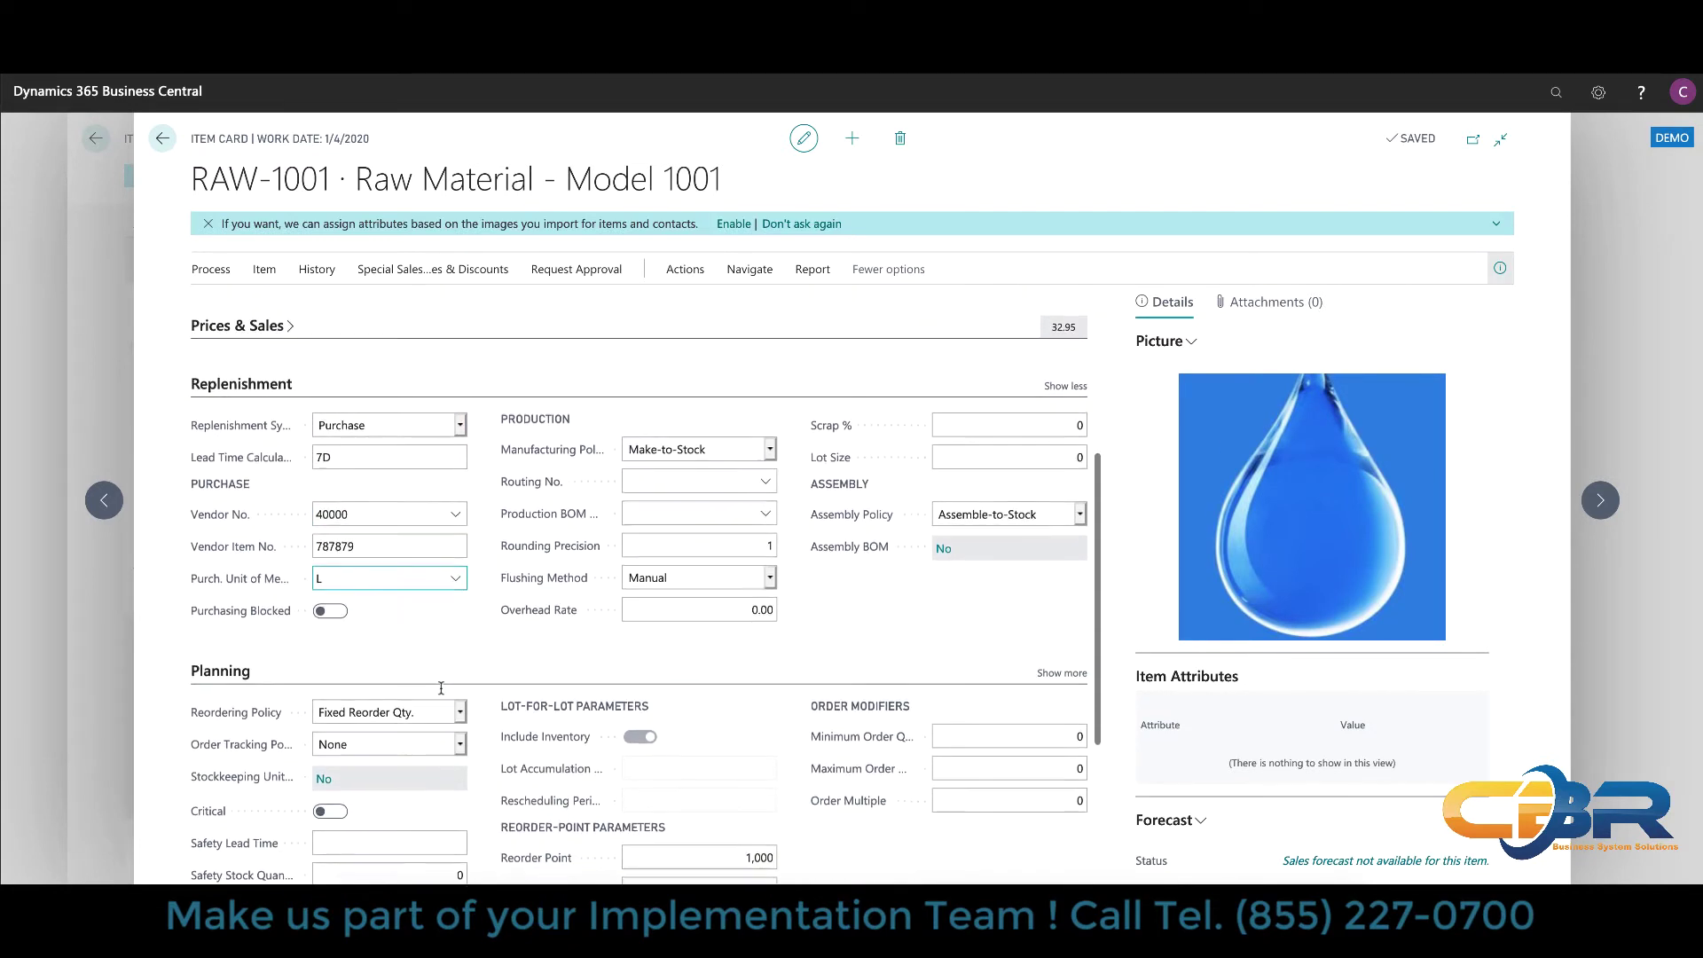
{"action": "left_click", "coordinate": [335, 573]}
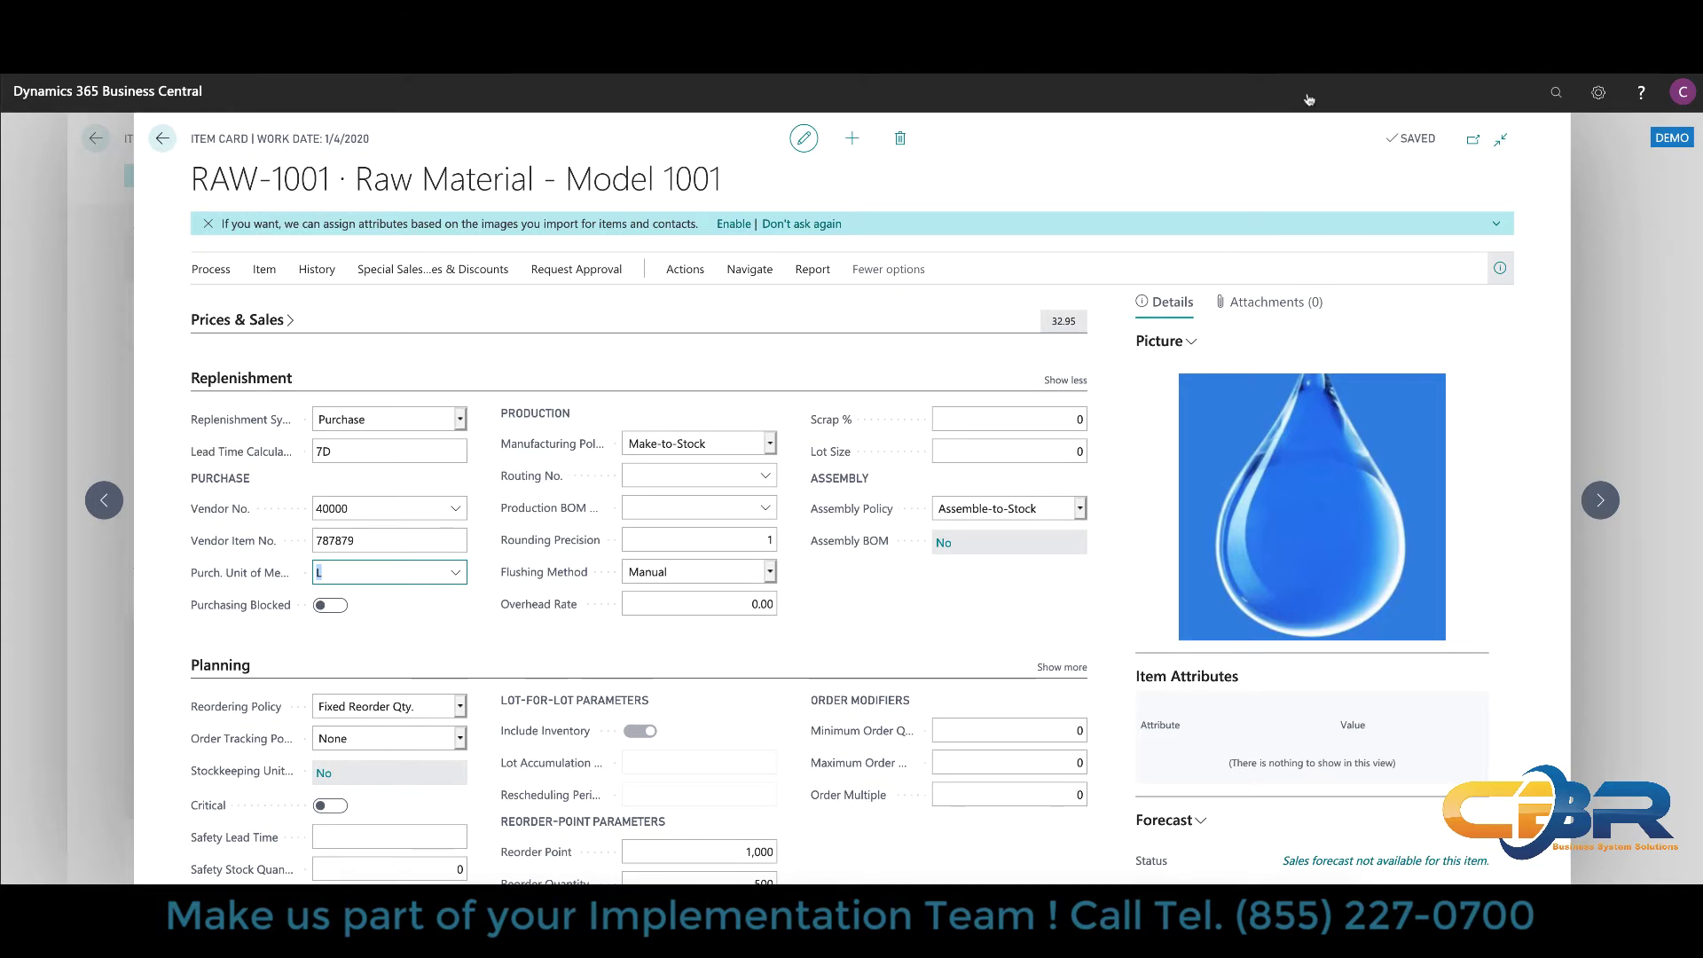
{"action": "scroll", "coordinate": [1032, 377], "scroll_direction": "up", "scroll_amount": 5}
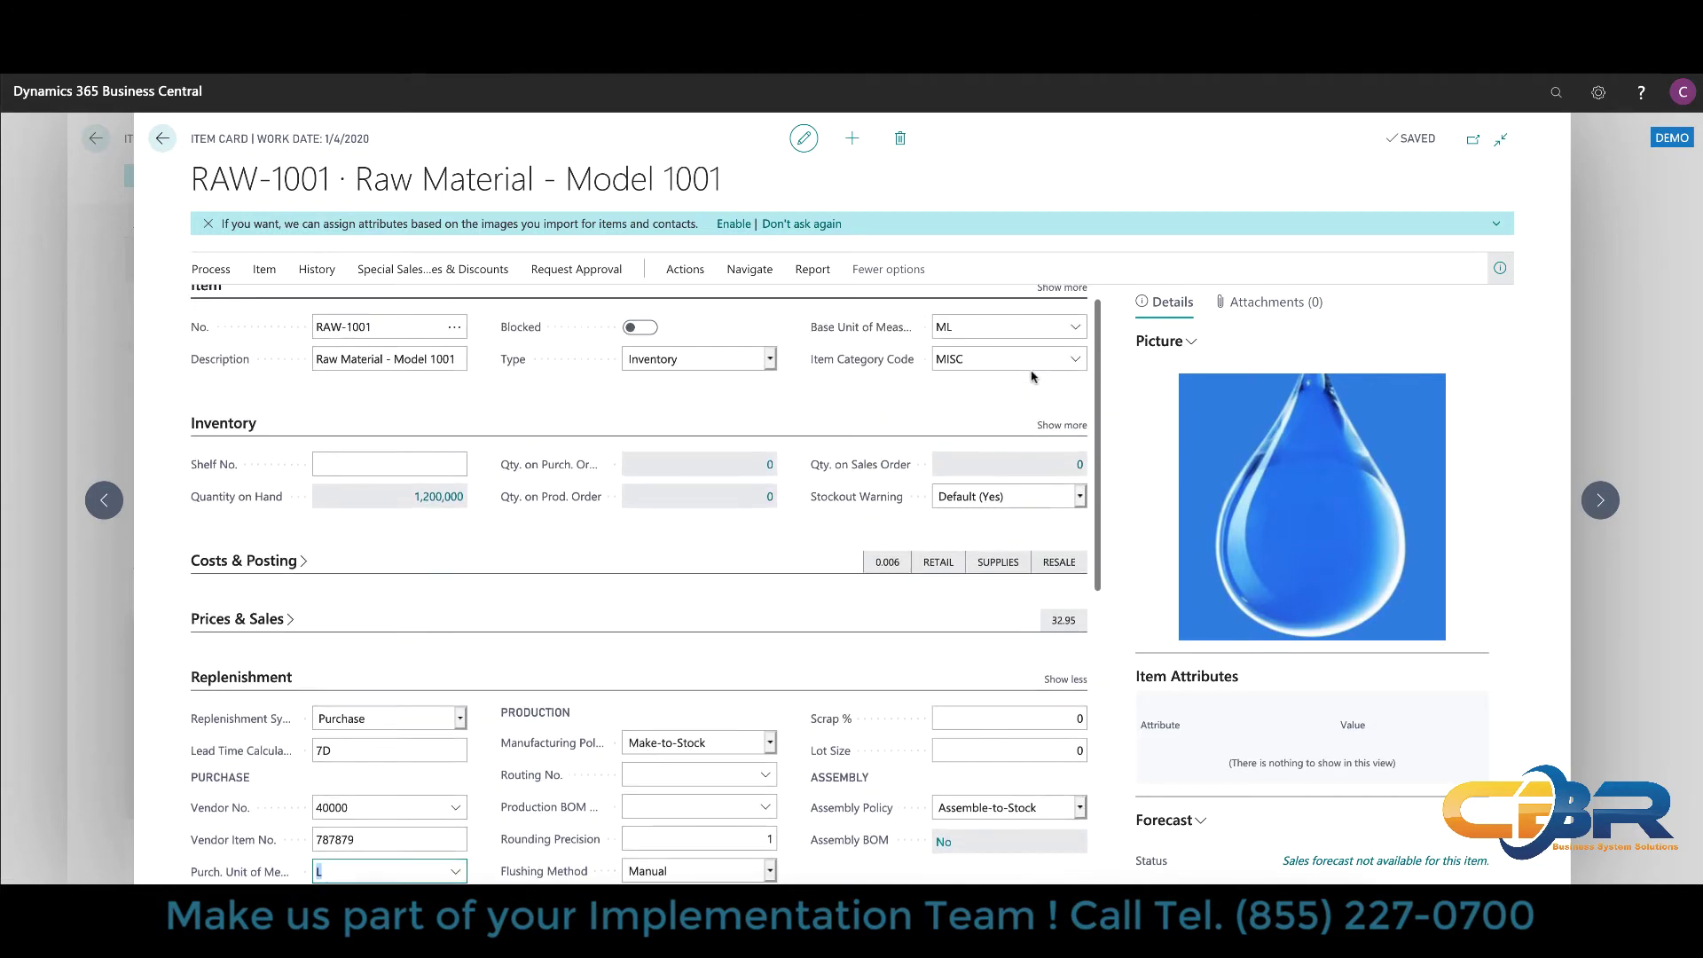
Examine RAW-1001's replenishment settings: replenishment system options, lead time calculation, vendor number and vendor item number
{"action": "scroll", "coordinate": [1032, 372], "scroll_direction": "down", "scroll_amount": 5}
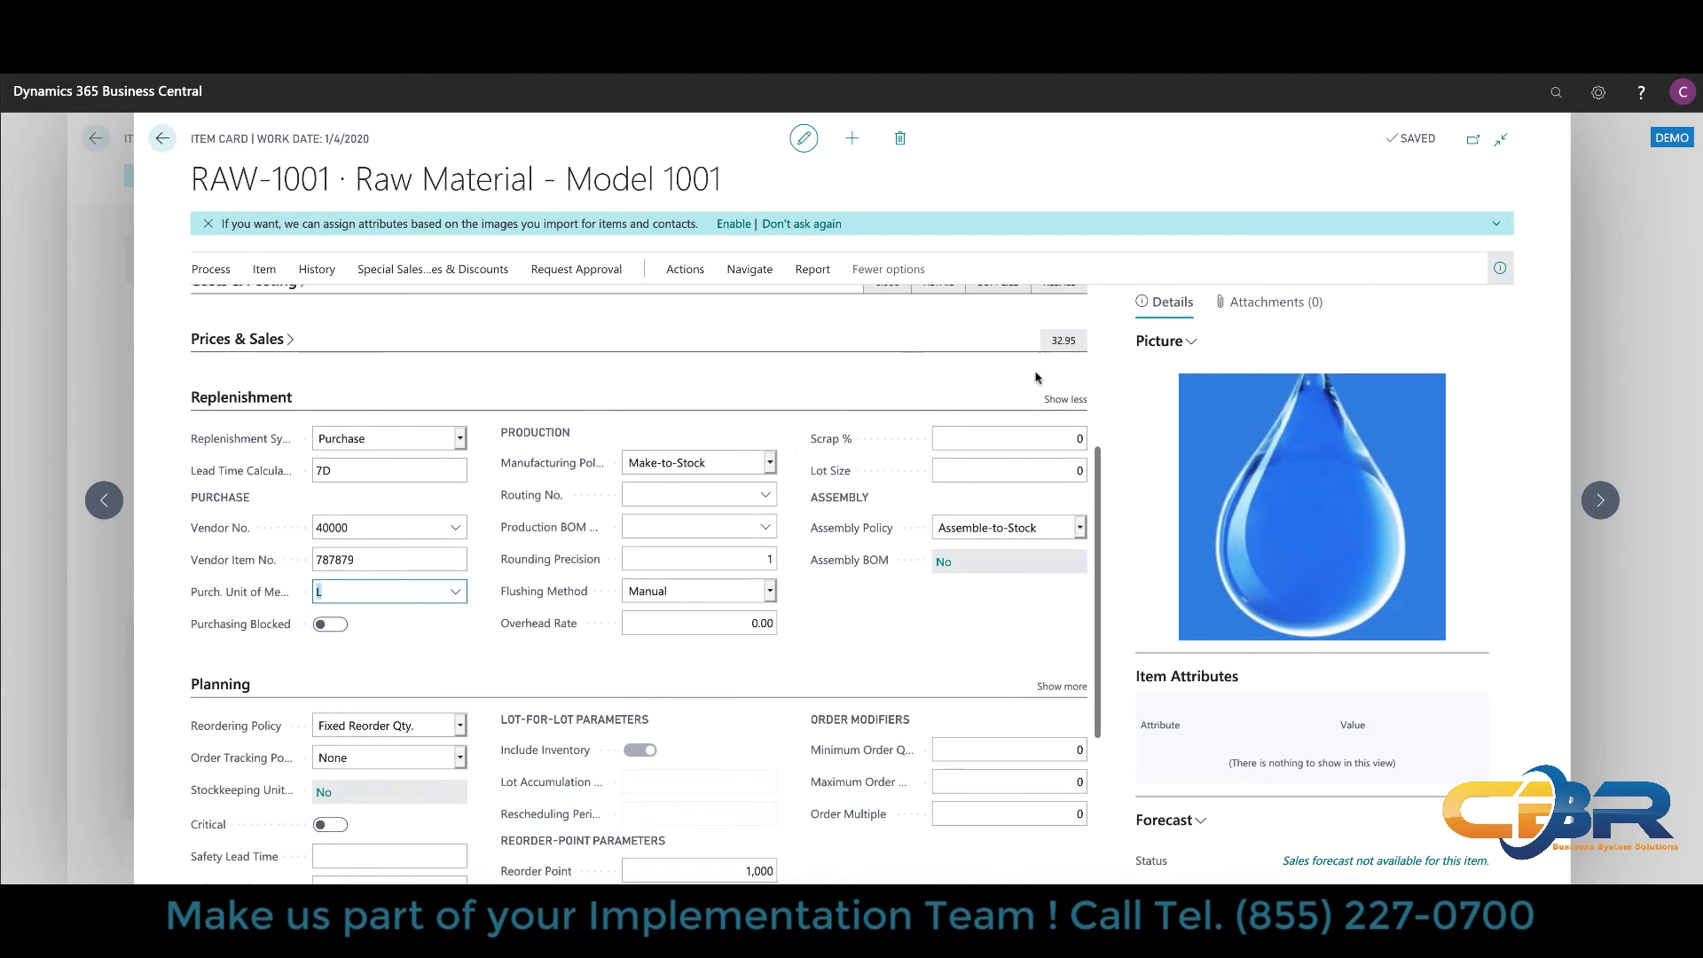
{"action": "left_click", "coordinate": [400, 440]}
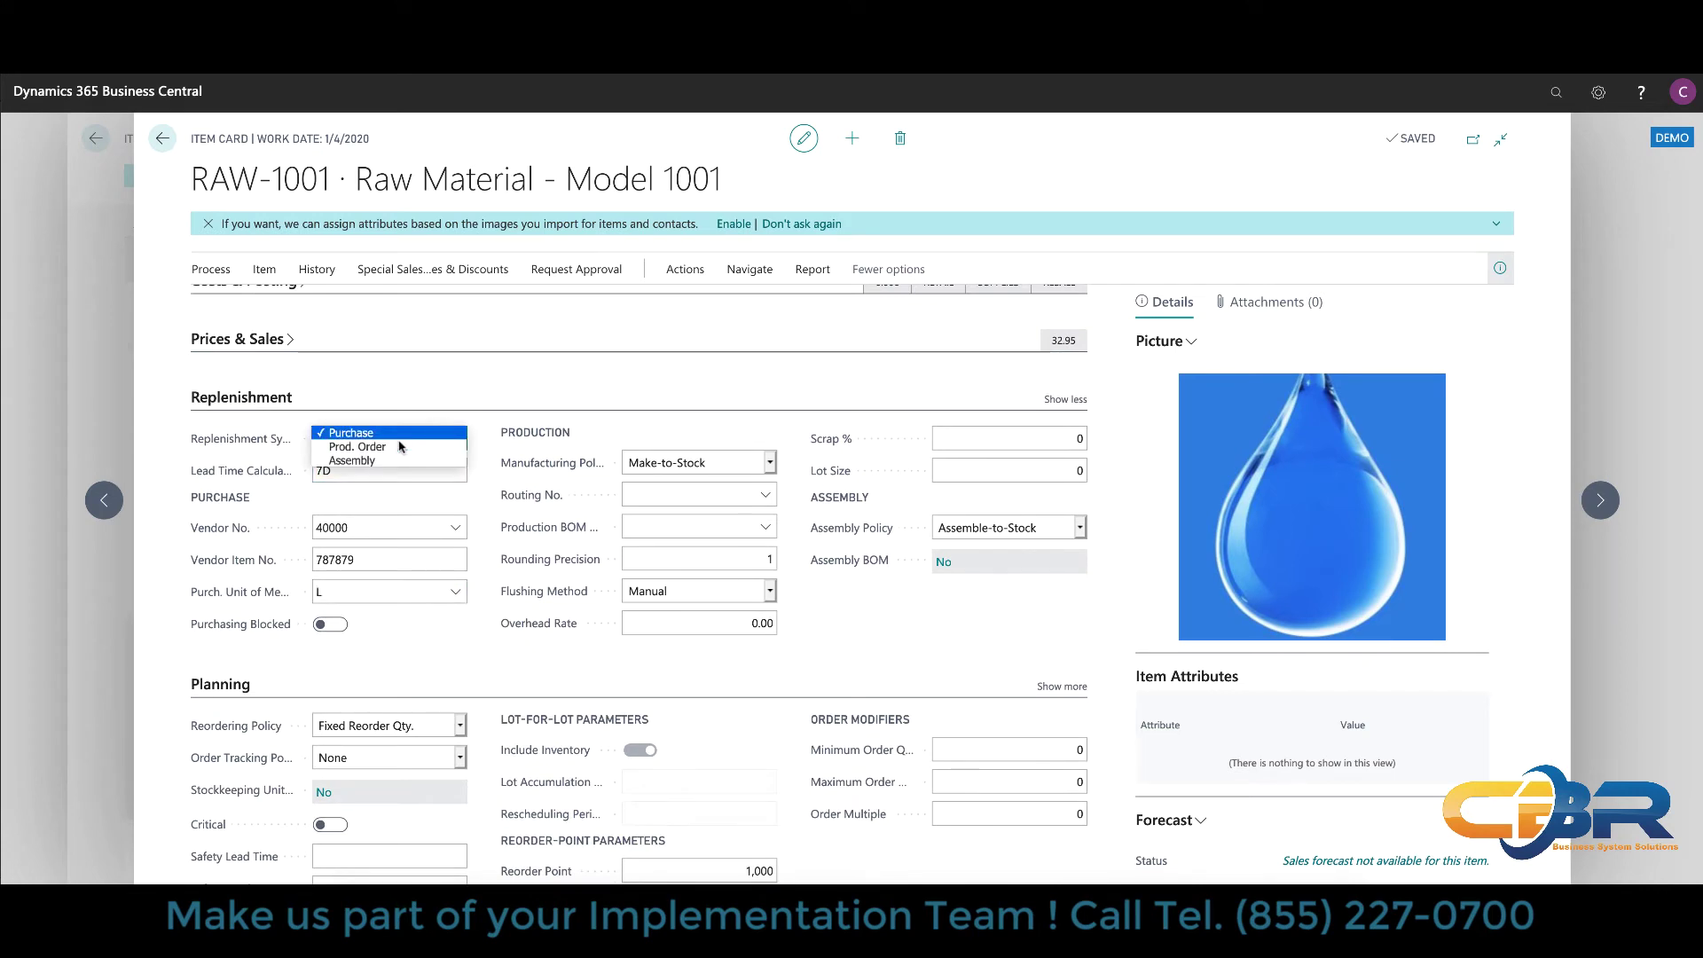
{"action": "left_click", "coordinate": [401, 434]}
{"action": "left_click", "coordinate": [342, 471]}
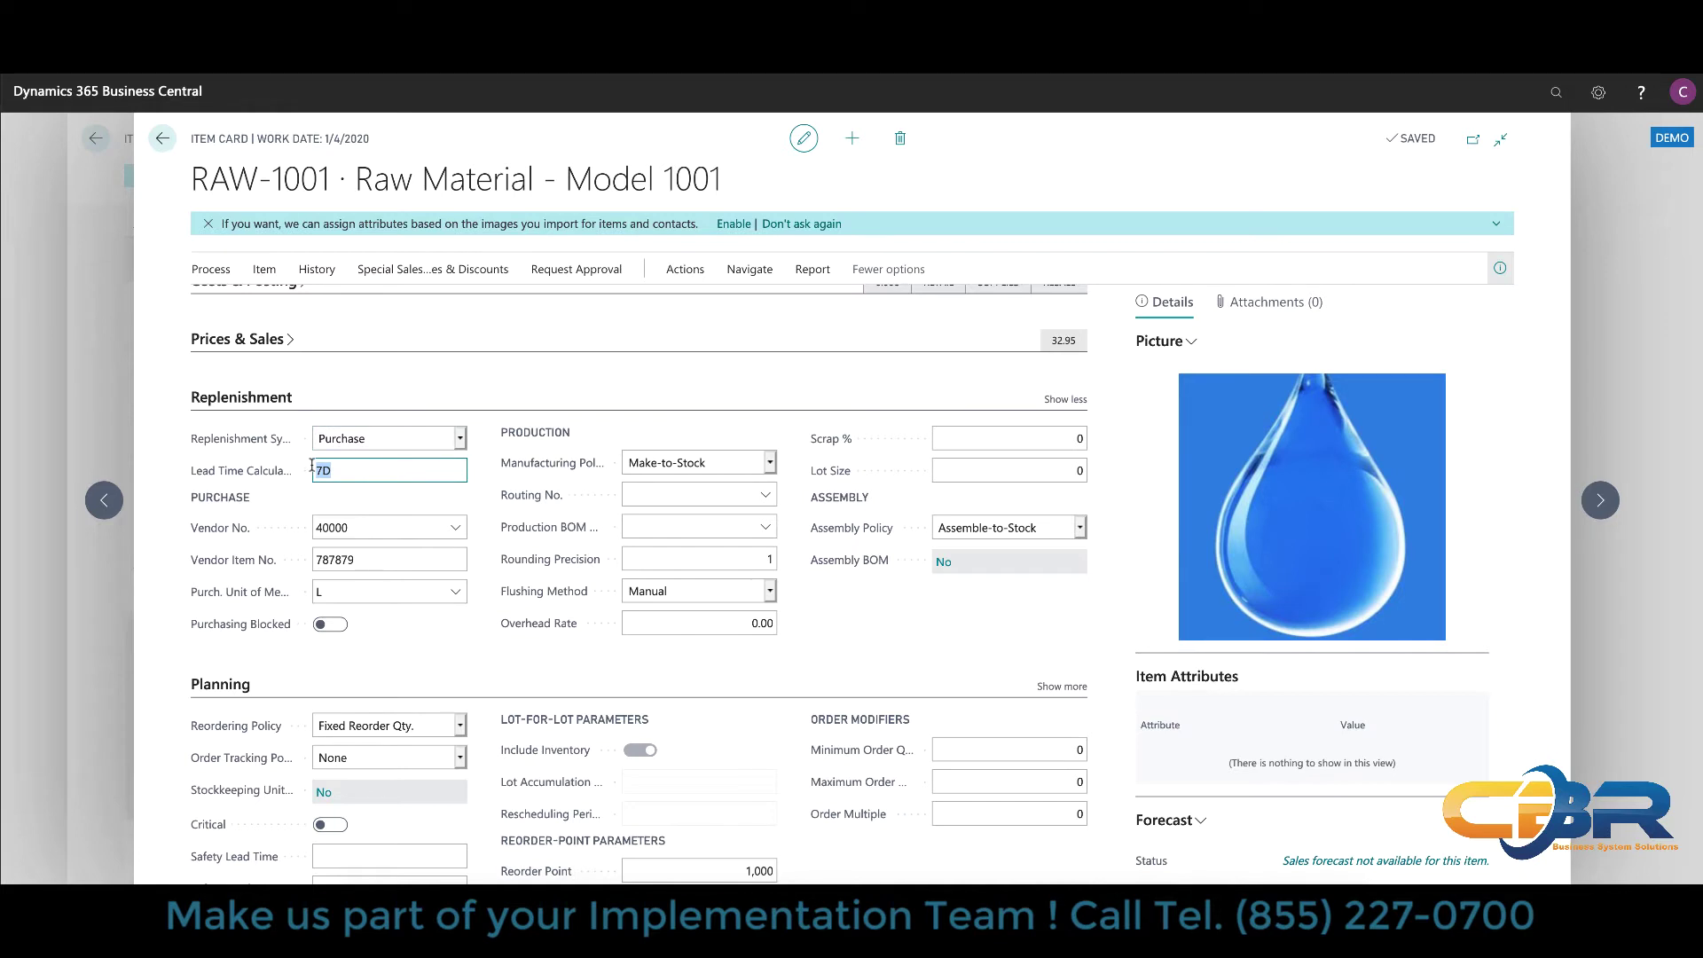
{"action": "left_click", "coordinate": [364, 529]}
{"action": "left_click", "coordinate": [382, 558]}
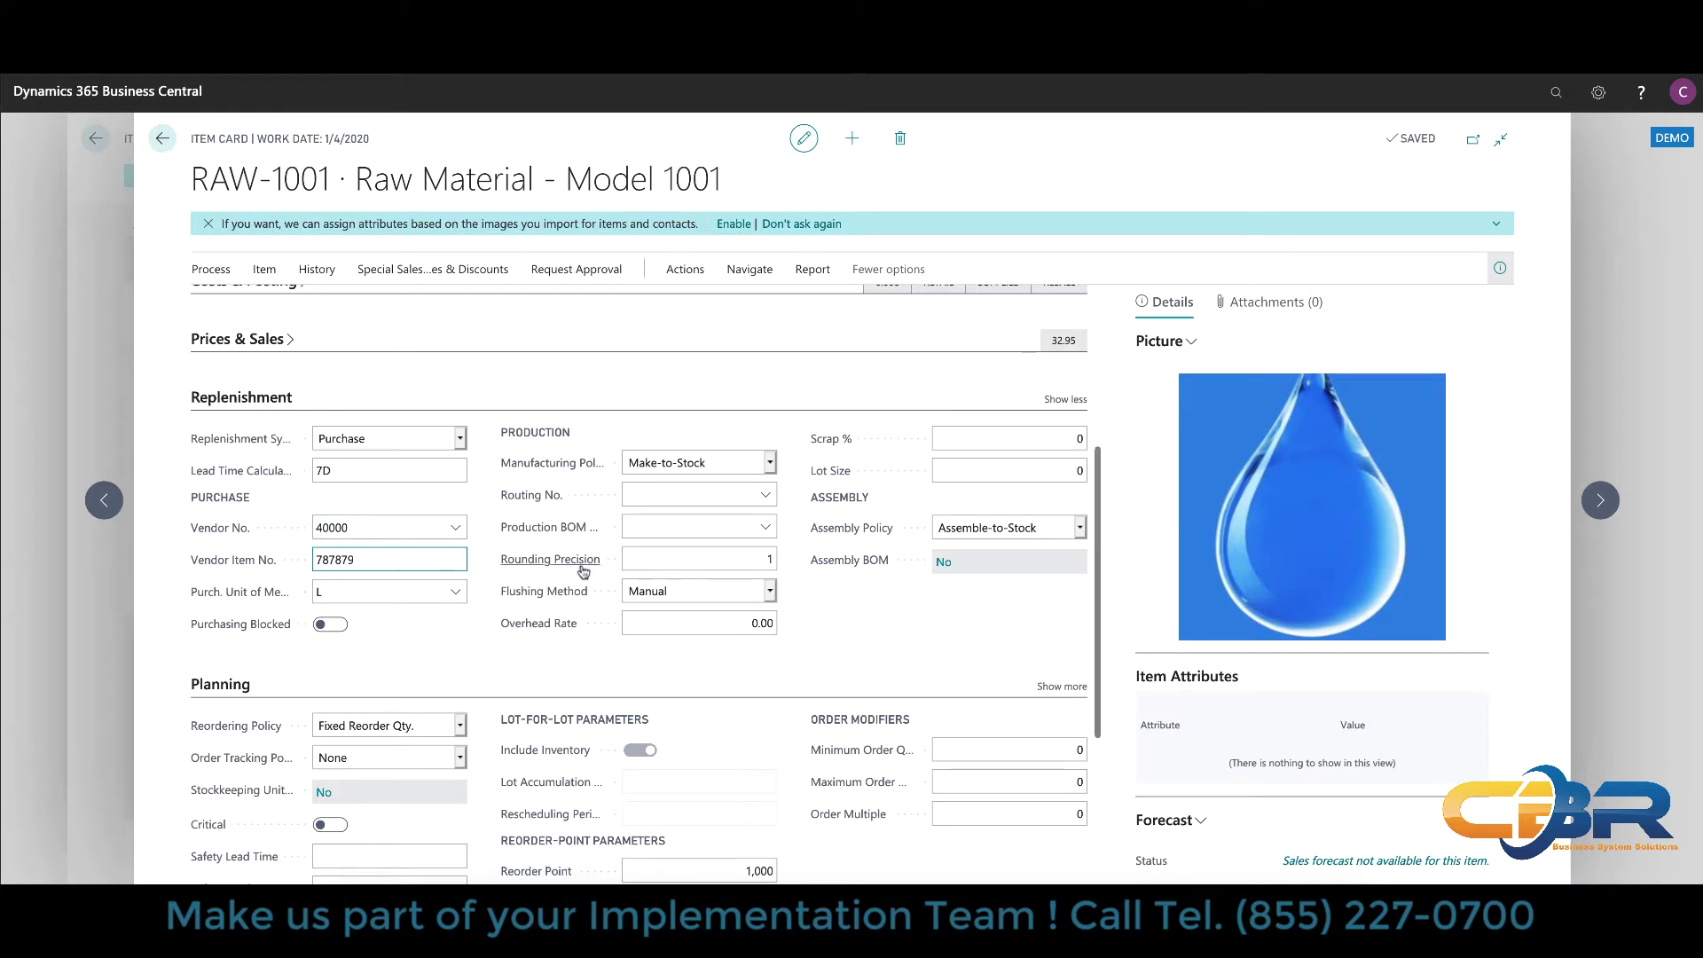
Examine RAW-1001's planning settings, including the safety lead time, safety stock quantity and reorder-point parameters
{"action": "scroll", "coordinate": [584, 569], "scroll_direction": "down", "scroll_amount": 3}
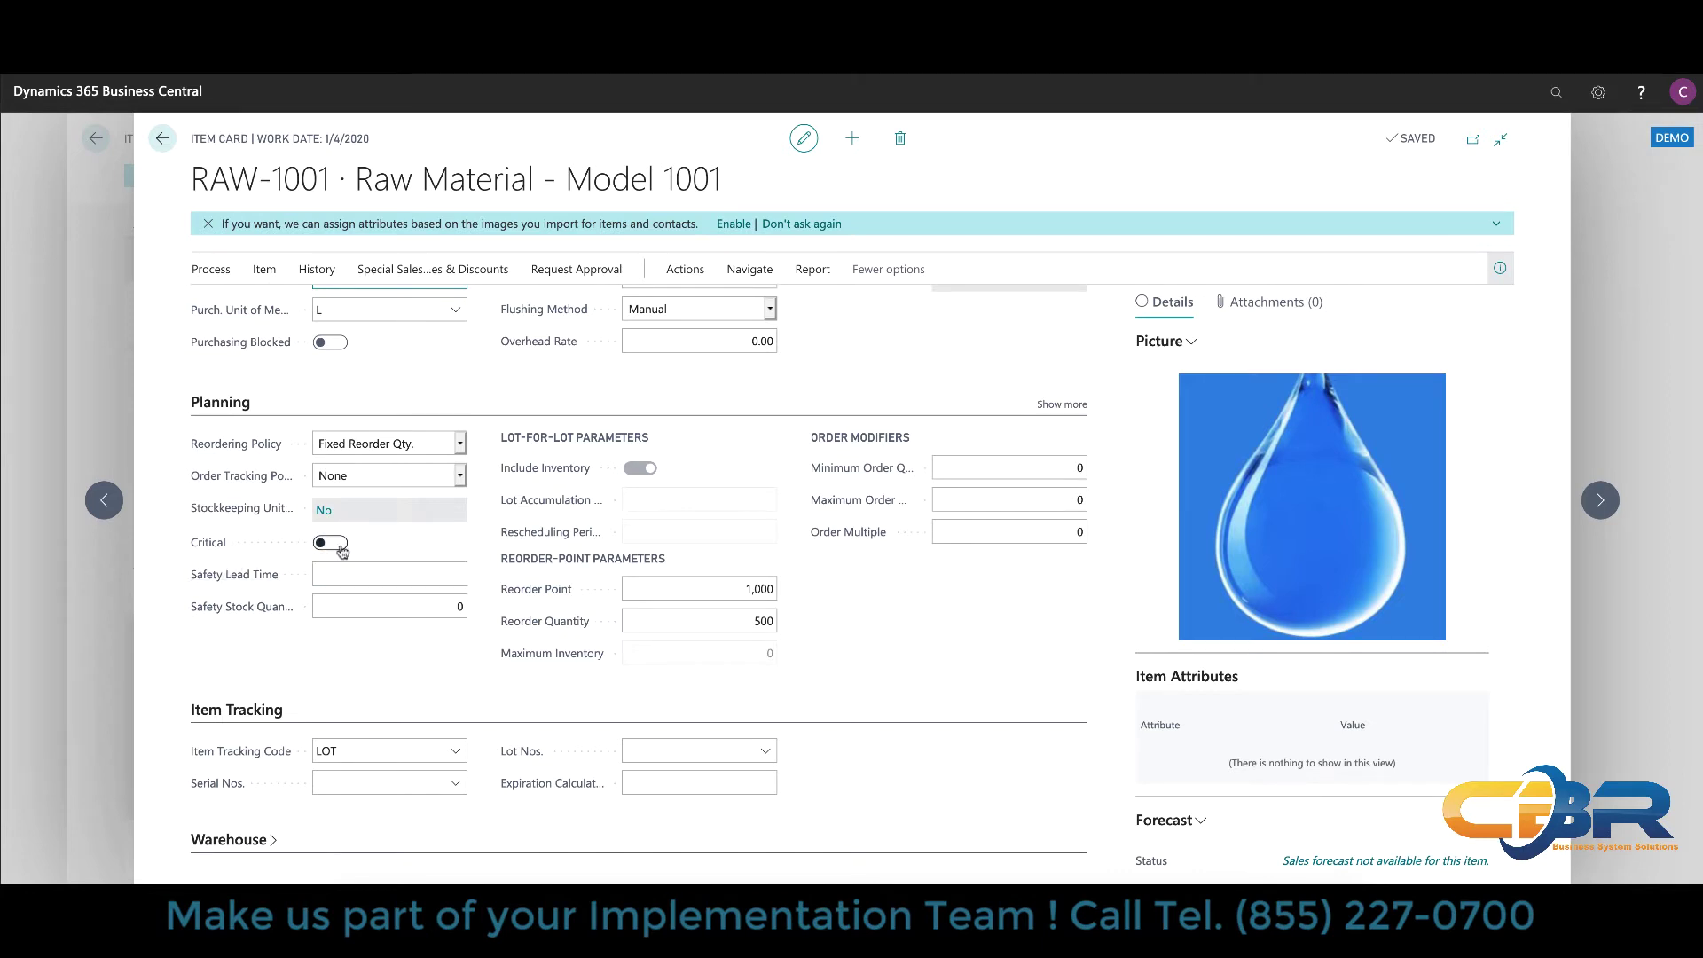
{"action": "left_click", "coordinate": [349, 574]}
{"action": "left_click", "coordinate": [438, 606]}
{"action": "left_click", "coordinate": [477, 596]}
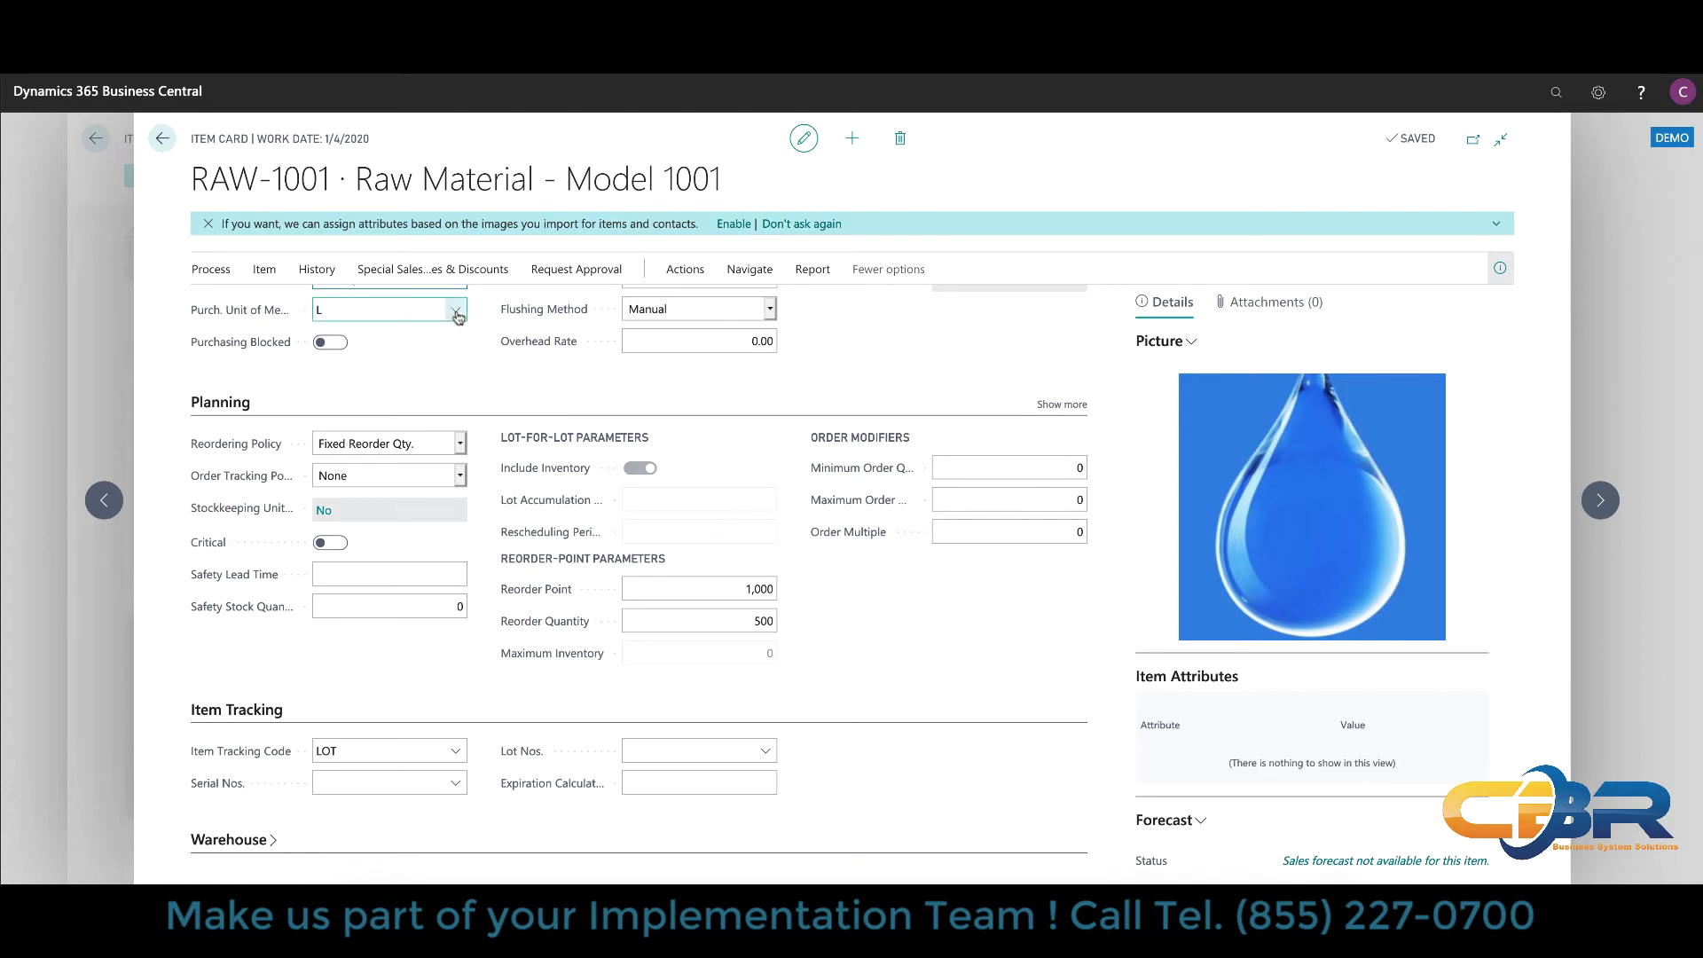
Check the item tracking code and serial number fields in RAW-1001's Item Tracking section
{"action": "left_click", "coordinate": [355, 752]}
{"action": "mouse_move", "coordinate": [296, 764]}
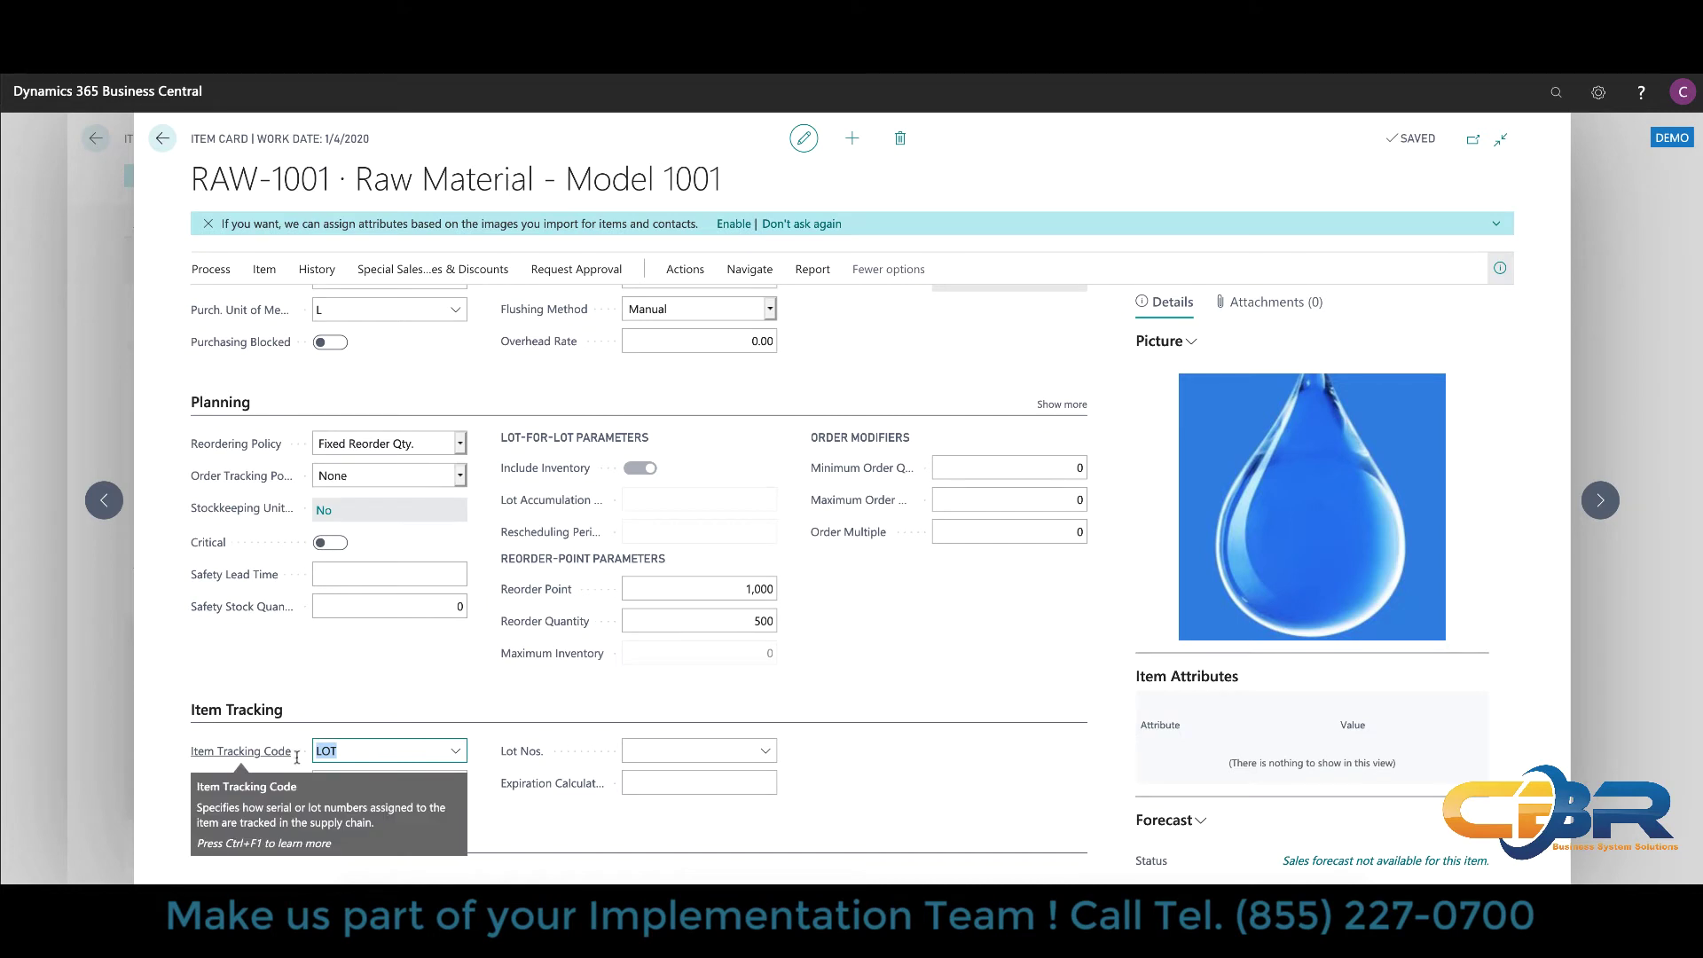
{"action": "left_click", "coordinate": [421, 779]}
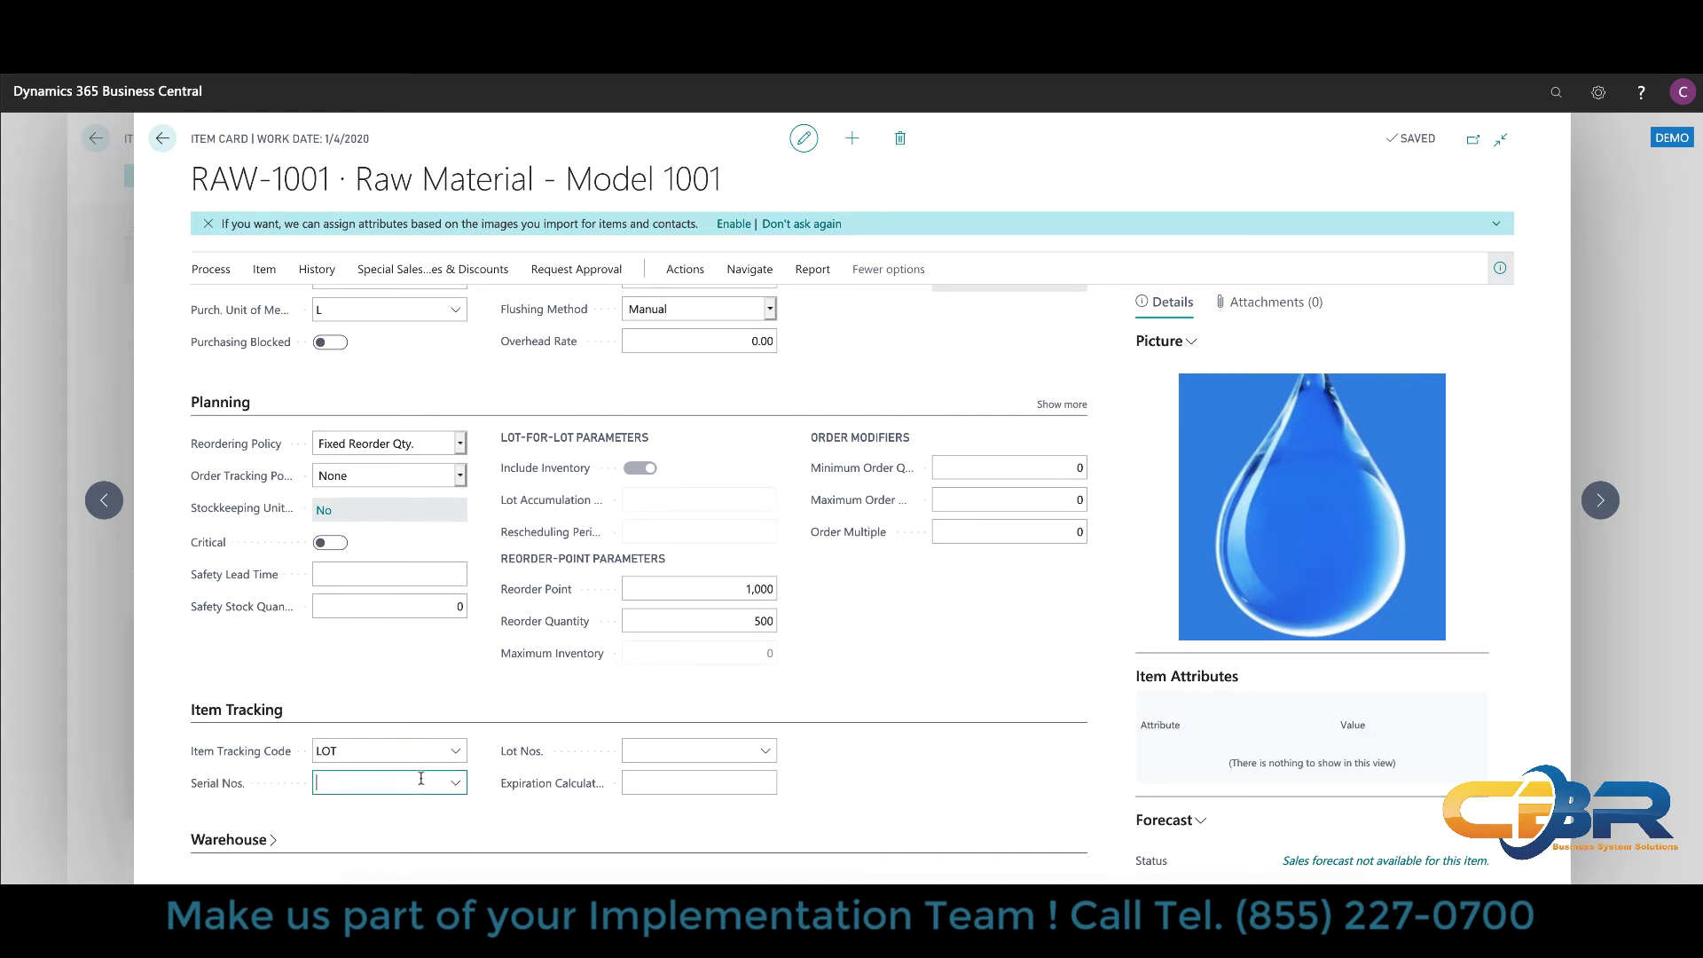
{"action": "left_click", "coordinate": [546, 831]}
Return to the item list and open the item card of FG-1000, Finished Goods - Model 1000, at its Replenishment section
{"action": "left_click", "coordinate": [161, 139]}
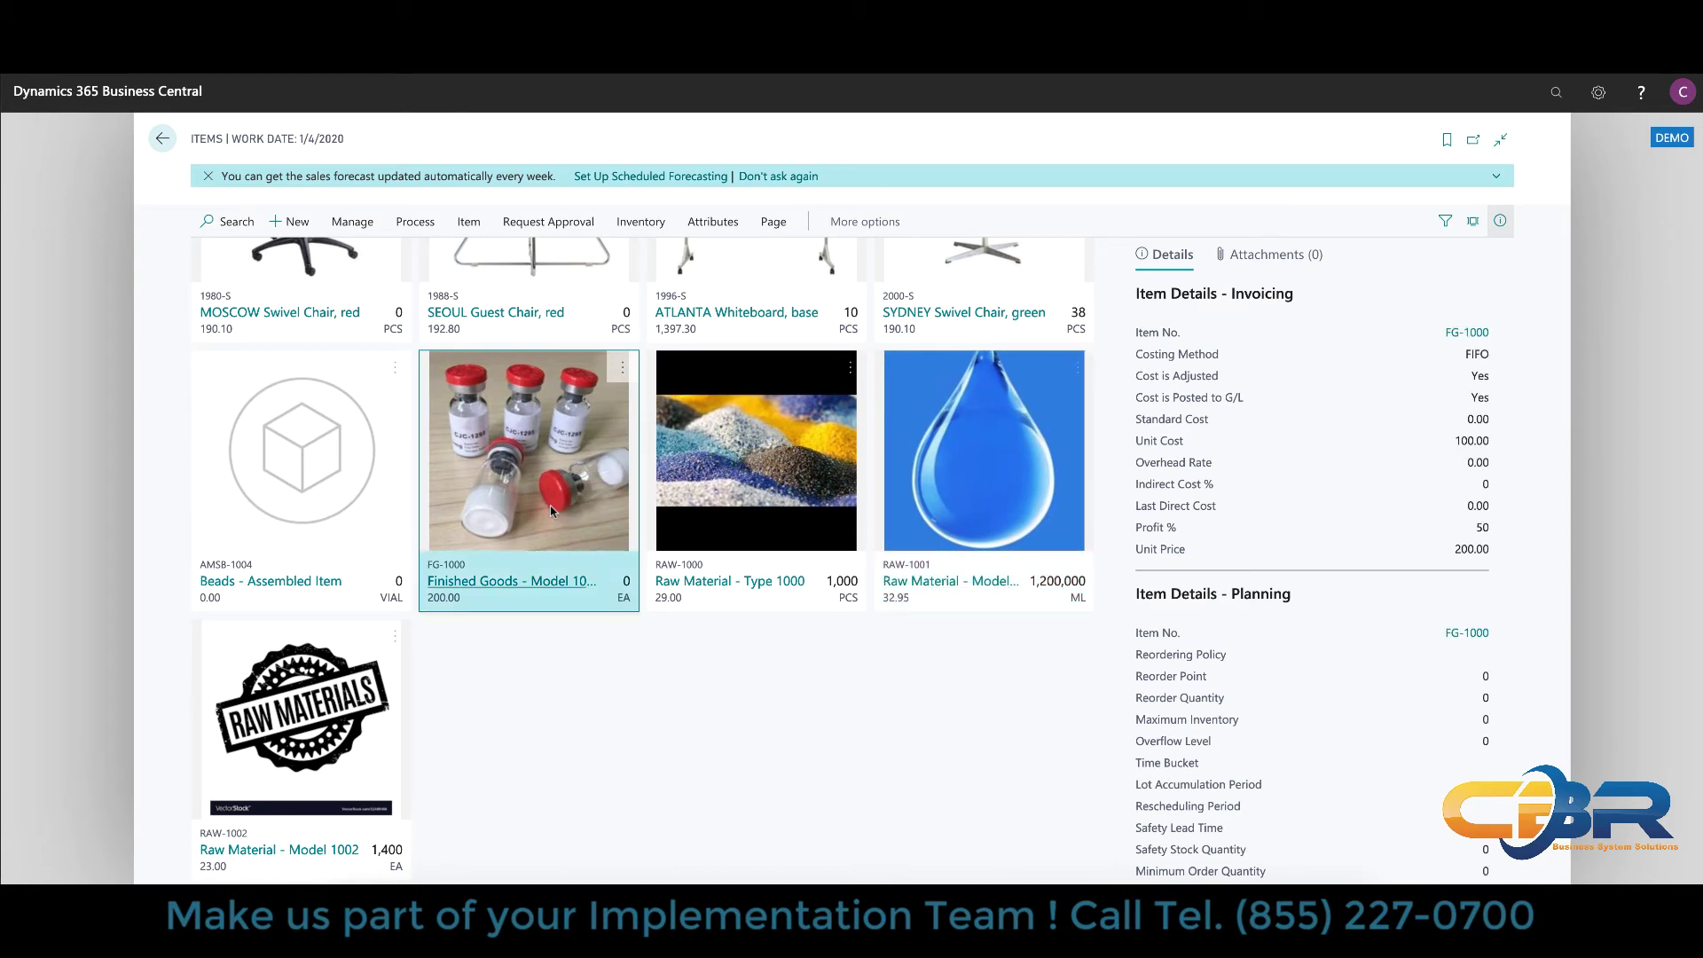
{"action": "left_click", "coordinate": [550, 590]}
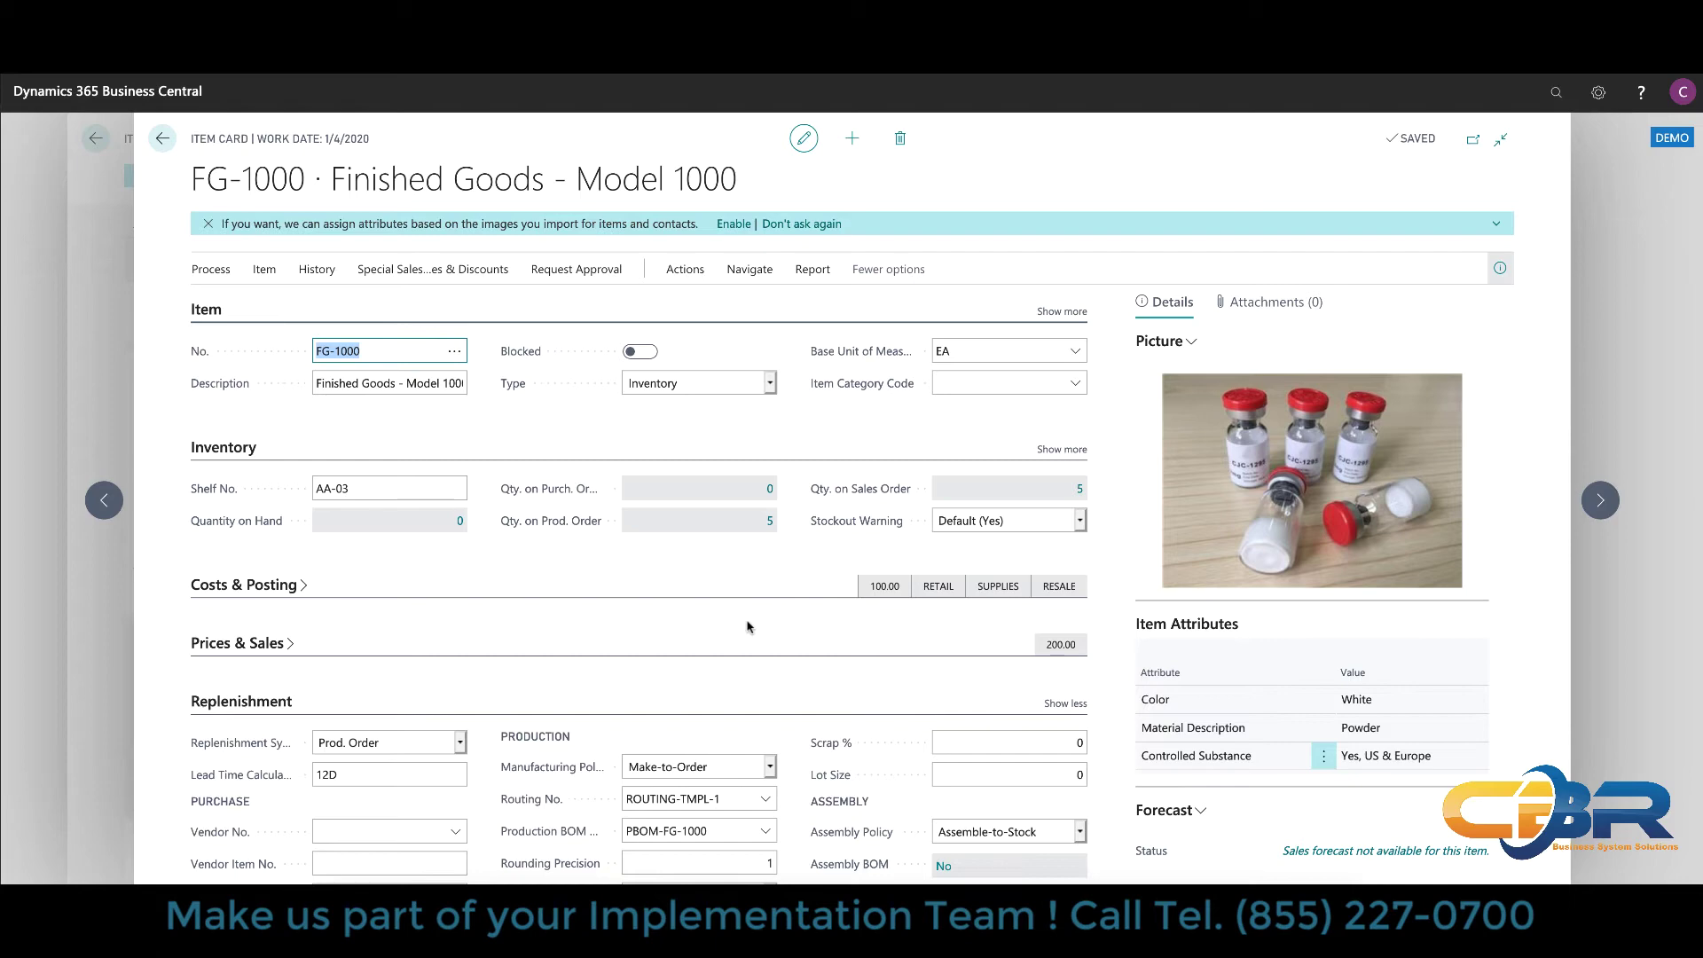
{"action": "scroll", "coordinate": [736, 613], "scroll_direction": "down", "scroll_amount": 2}
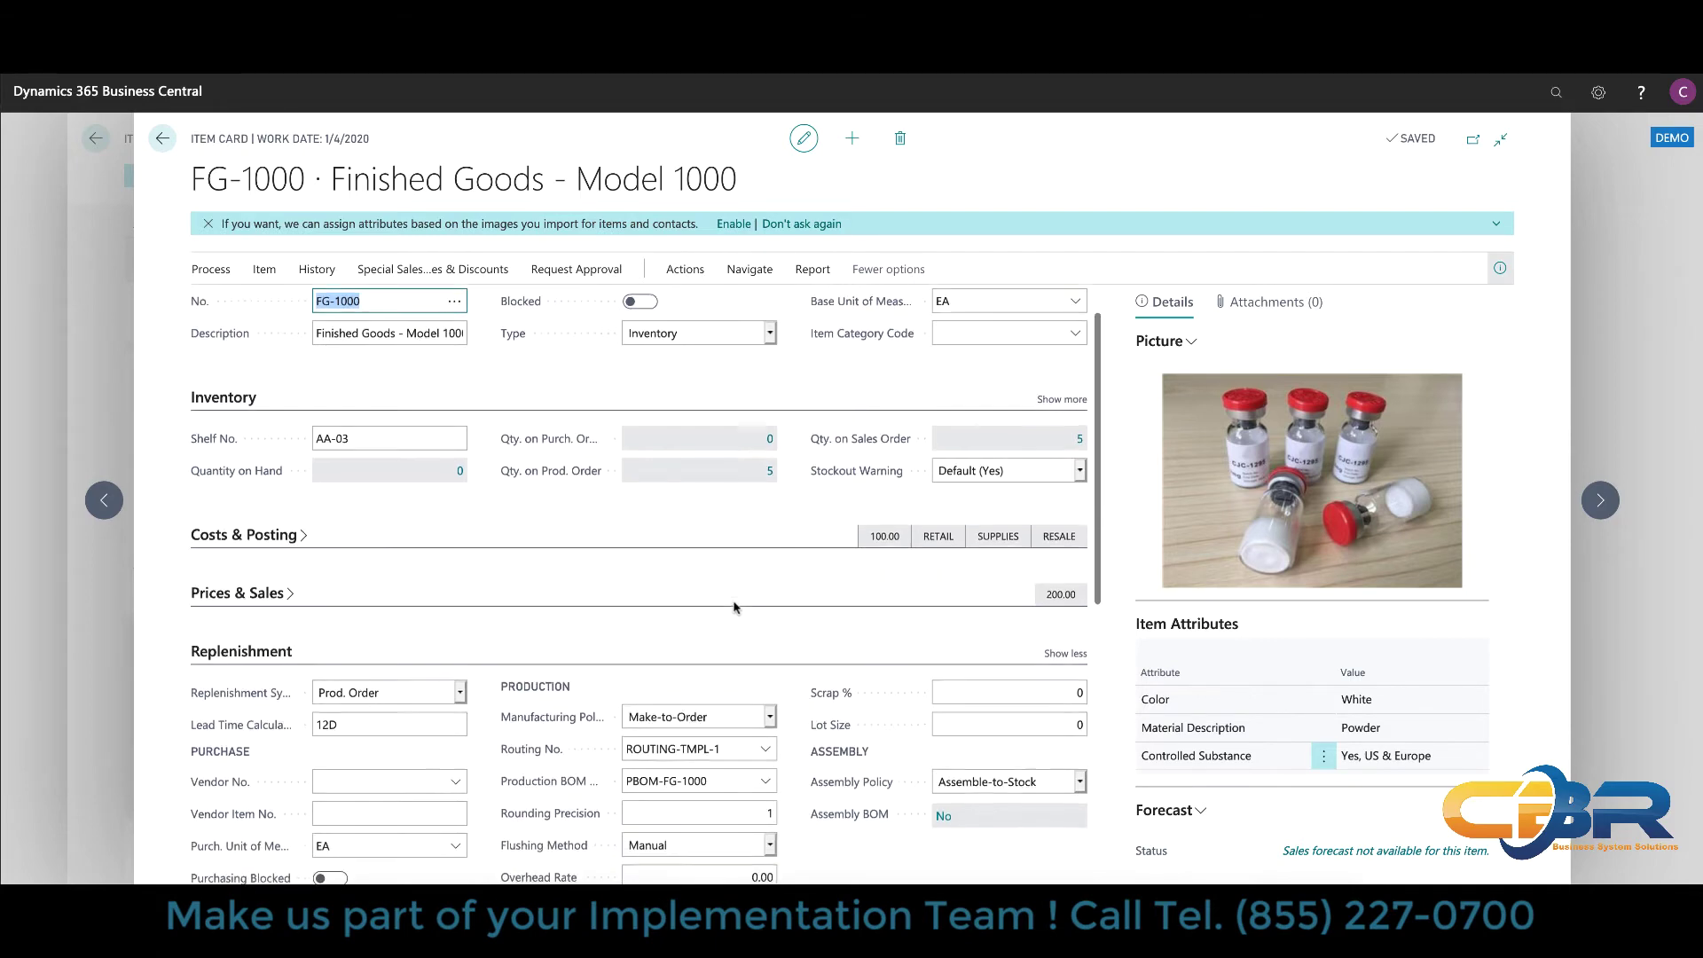
{"action": "scroll", "coordinate": [734, 608], "scroll_direction": "down", "scroll_amount": 4}
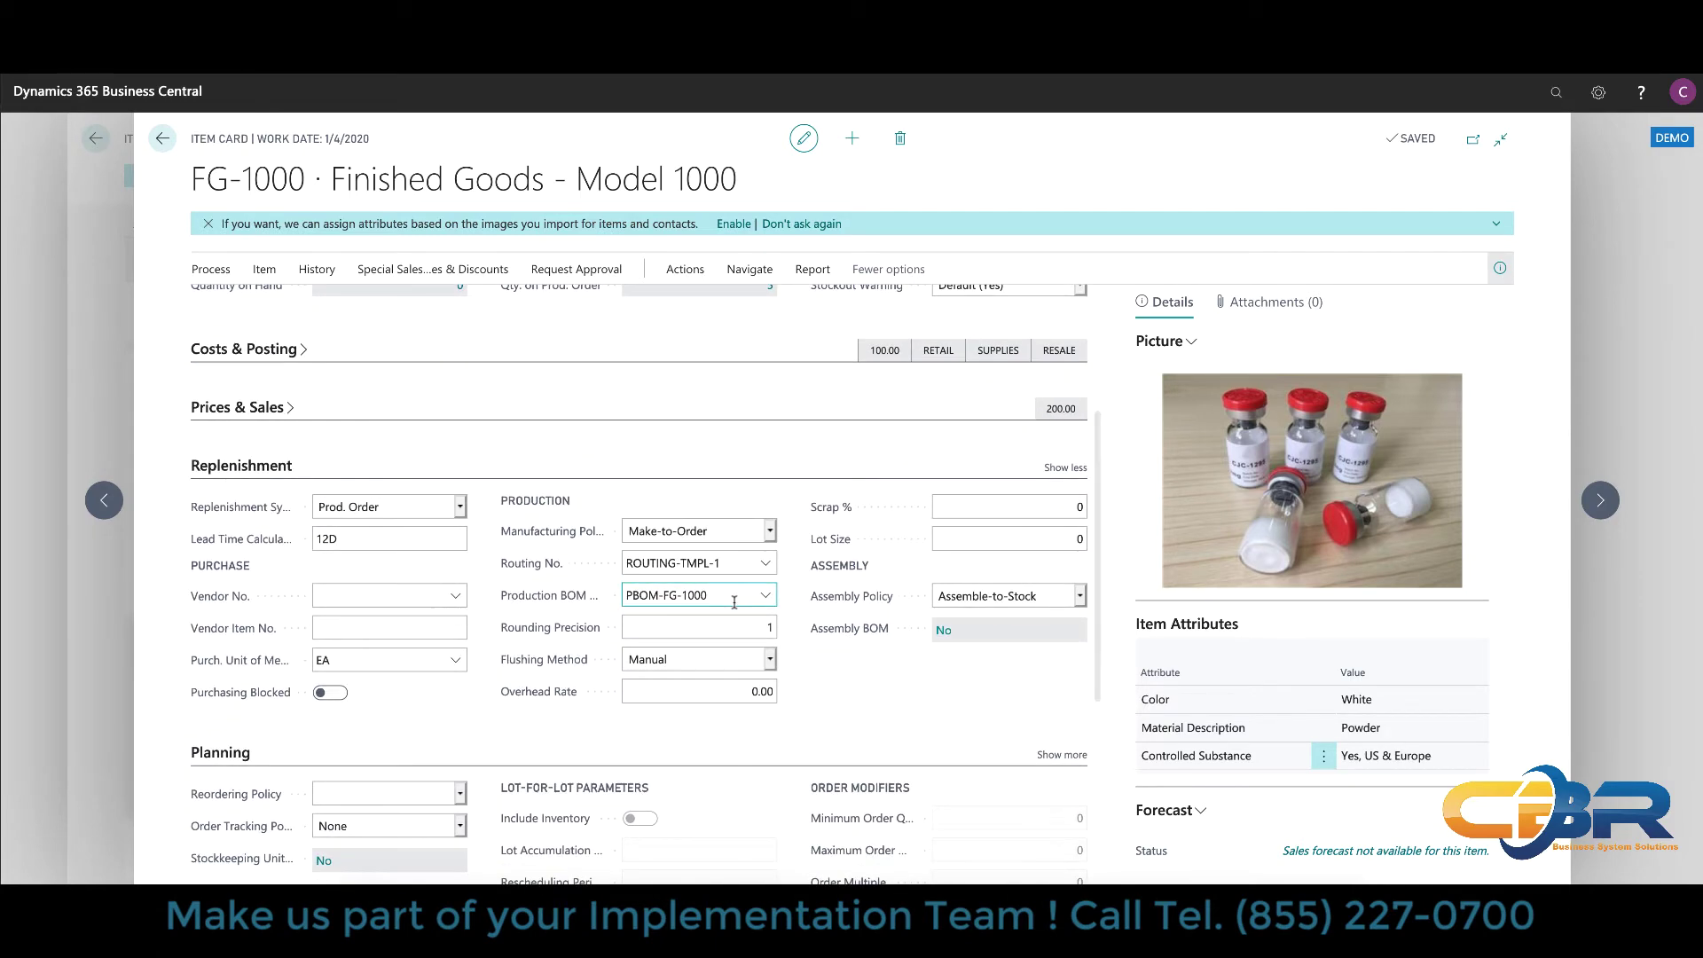
{"action": "scroll", "coordinate": [734, 602], "scroll_direction": "down", "scroll_amount": 2}
{"action": "scroll", "coordinate": [734, 602], "scroll_direction": "up", "scroll_amount": 1}
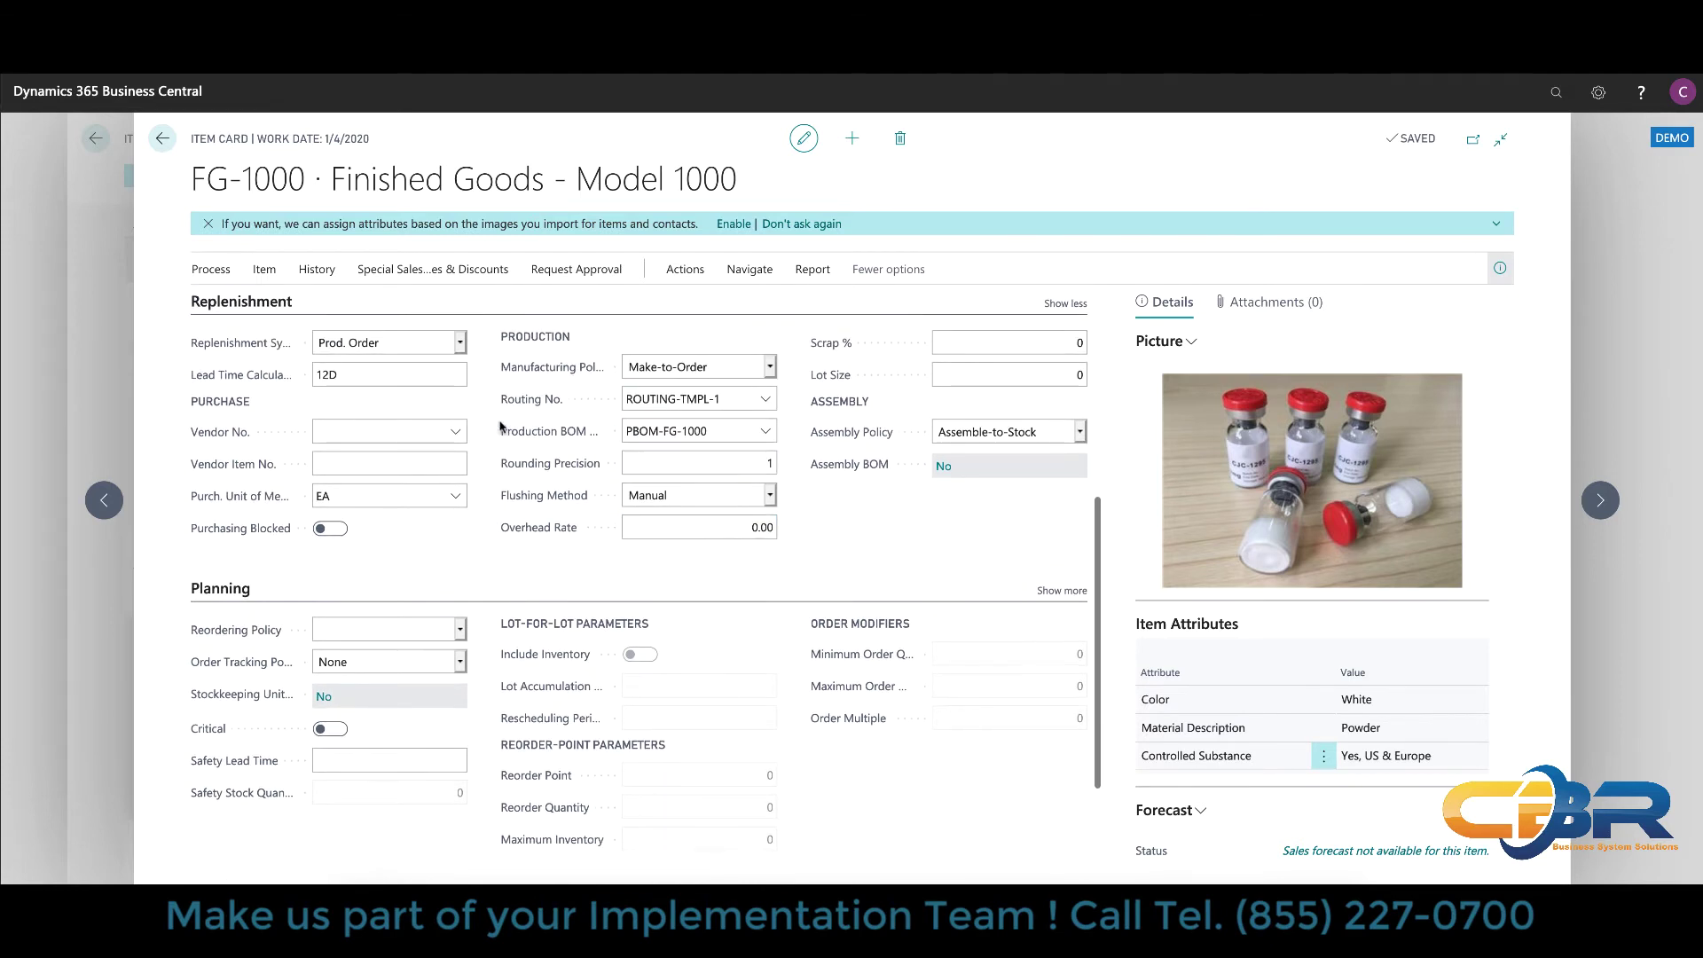
Look through the replenishment system and manufacturing policy options of FG-1000 without changing either setting
{"action": "left_click", "coordinate": [461, 345]}
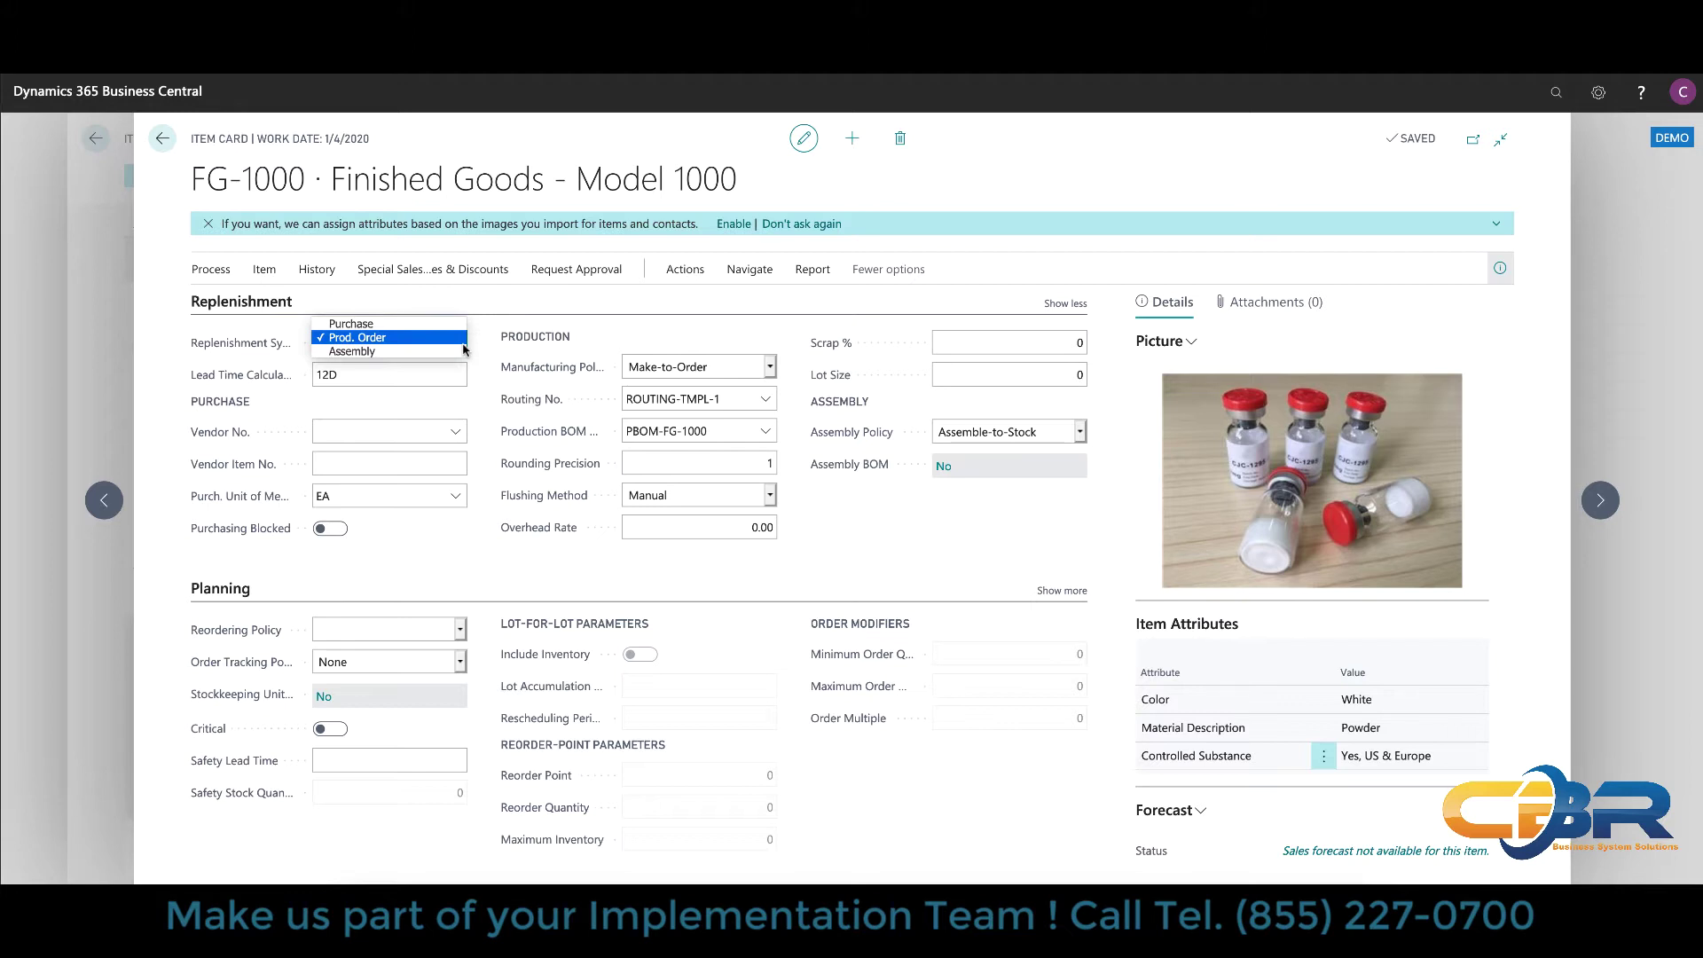
{"action": "left_click", "coordinate": [480, 383]}
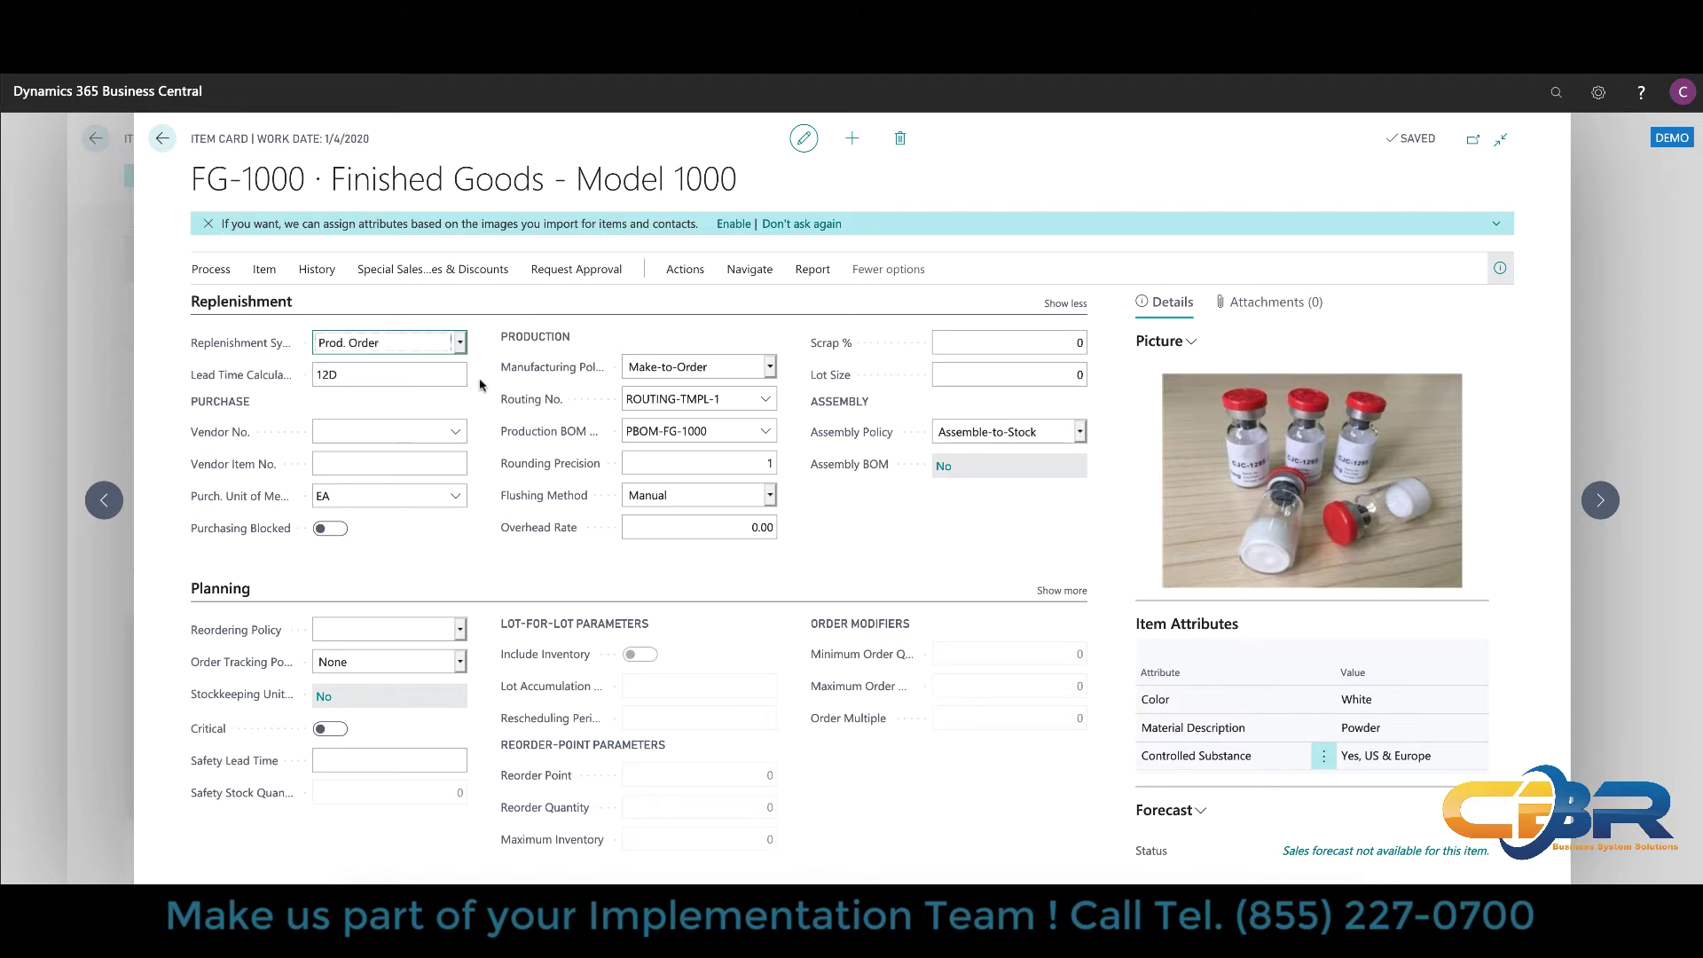
{"action": "left_click", "coordinate": [769, 372]}
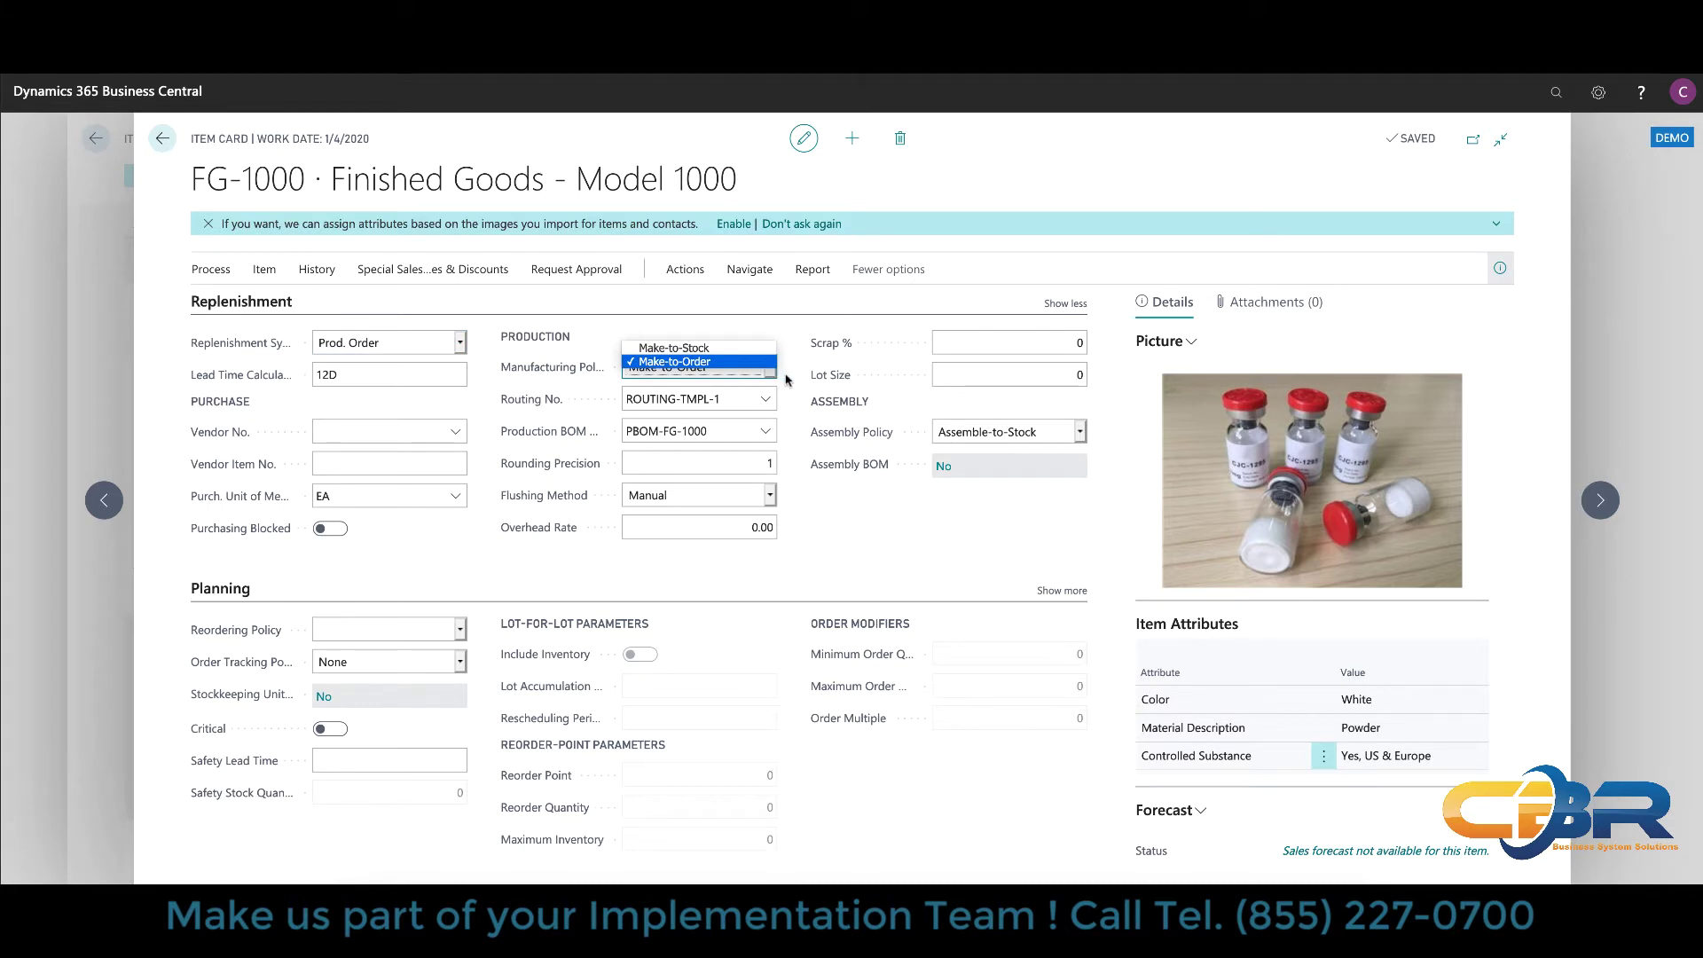
{"action": "left_click", "coordinate": [785, 380]}
Check the production BOM and routing assigned to FG-1000 and open the full list of routings for the Routing No. field
{"action": "left_click_drag", "start_coordinate": [727, 399], "coordinate": [625, 431]}
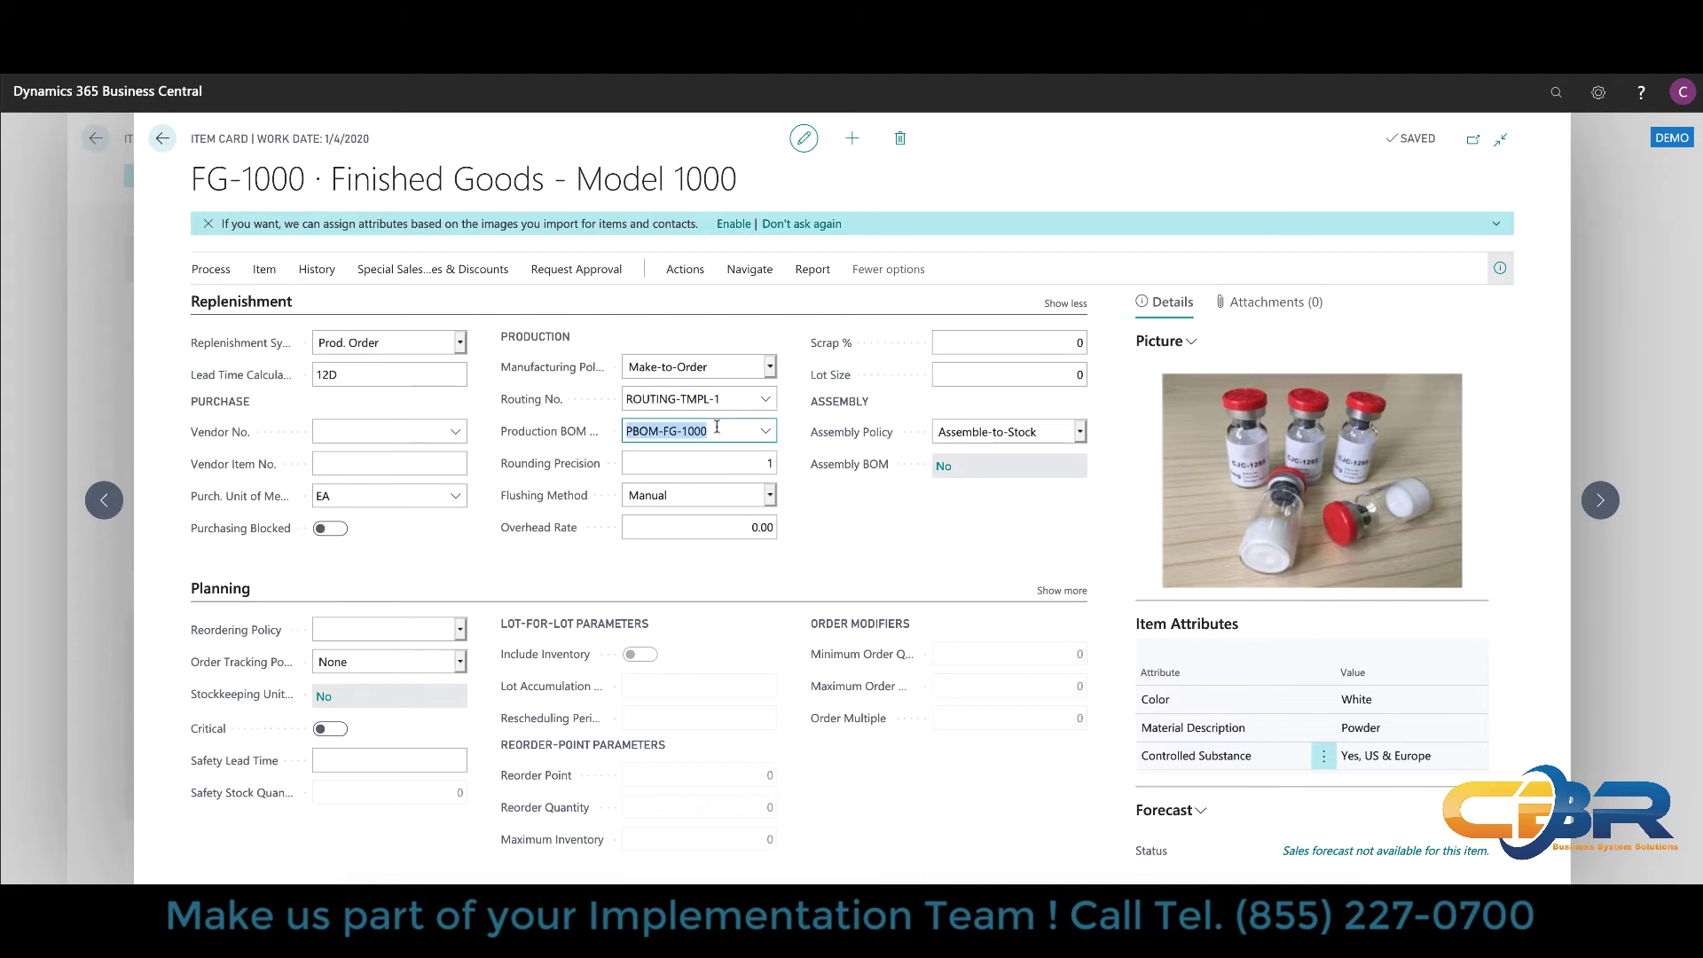
{"action": "left_click_drag", "start_coordinate": [736, 400], "coordinate": [619, 406]}
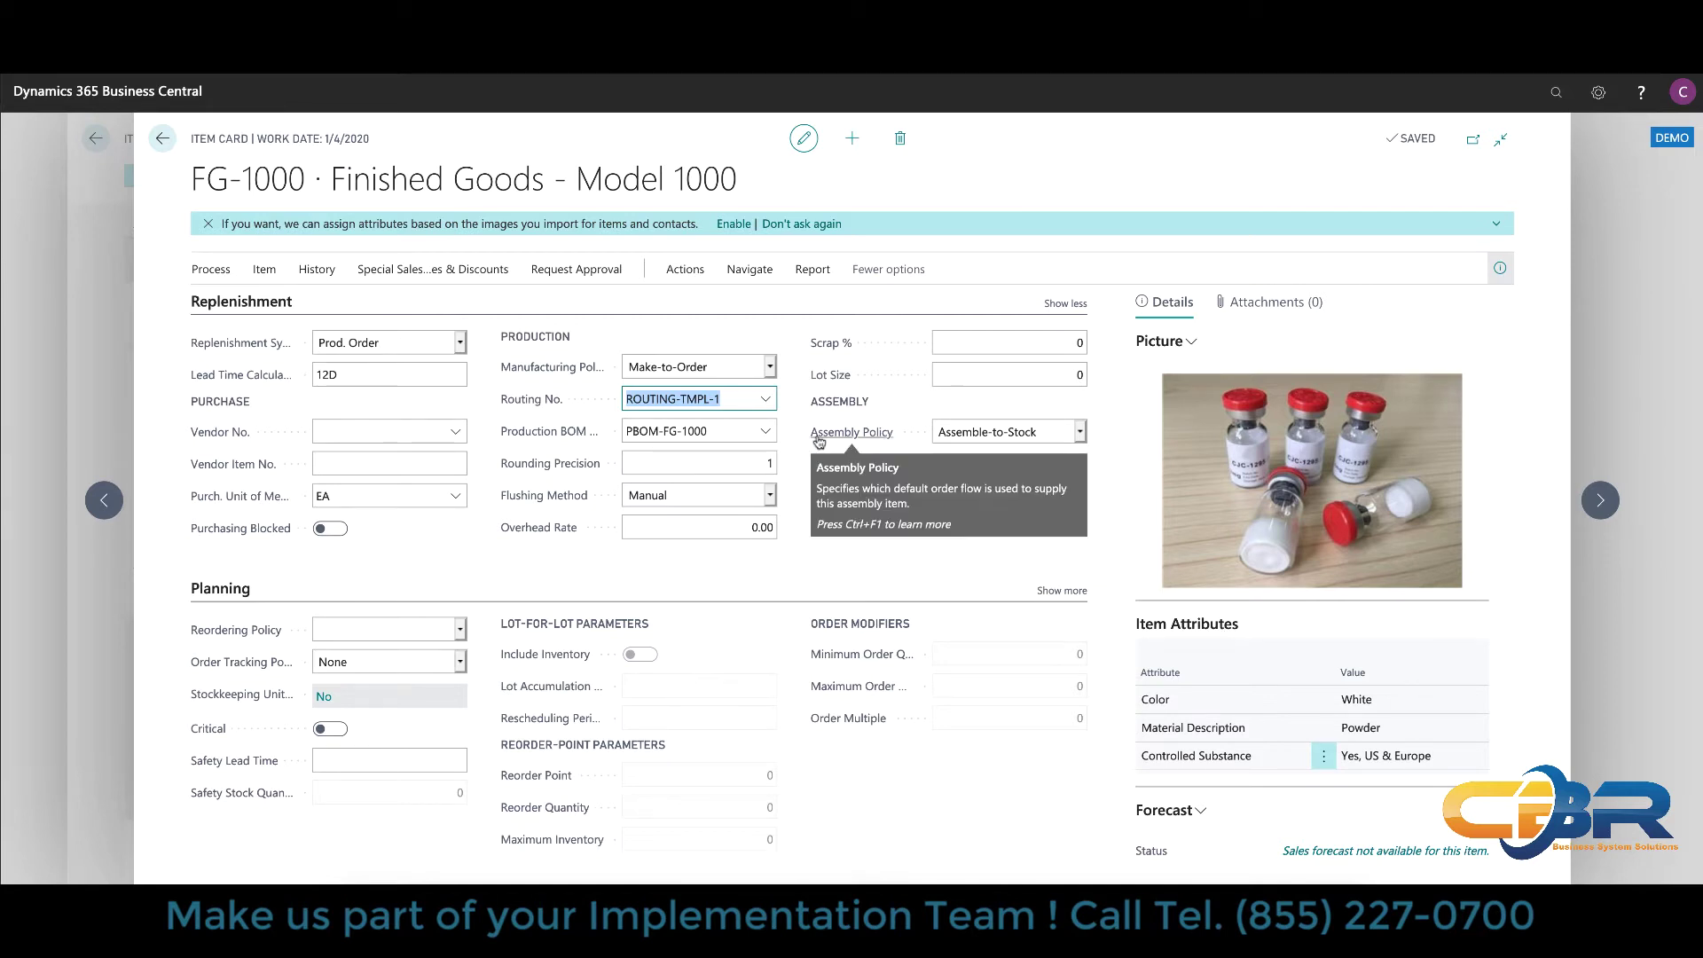
{"action": "left_click", "coordinate": [767, 403]}
{"action": "left_click", "coordinate": [767, 401]}
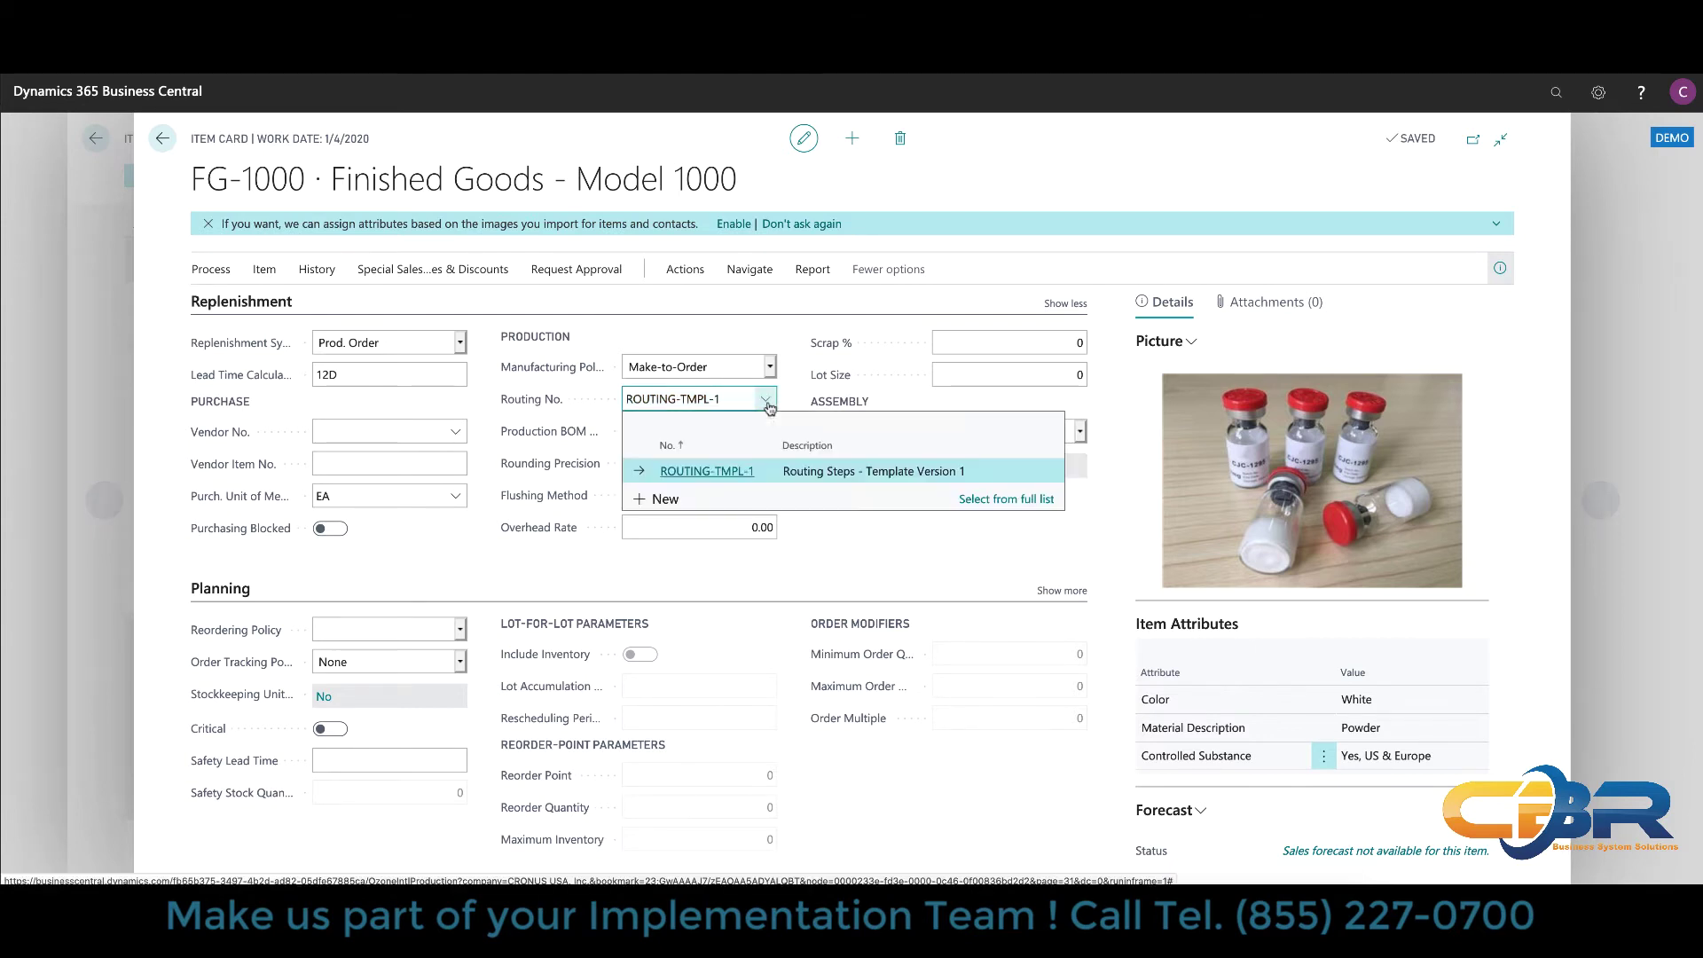
{"action": "left_click", "coordinate": [982, 500]}
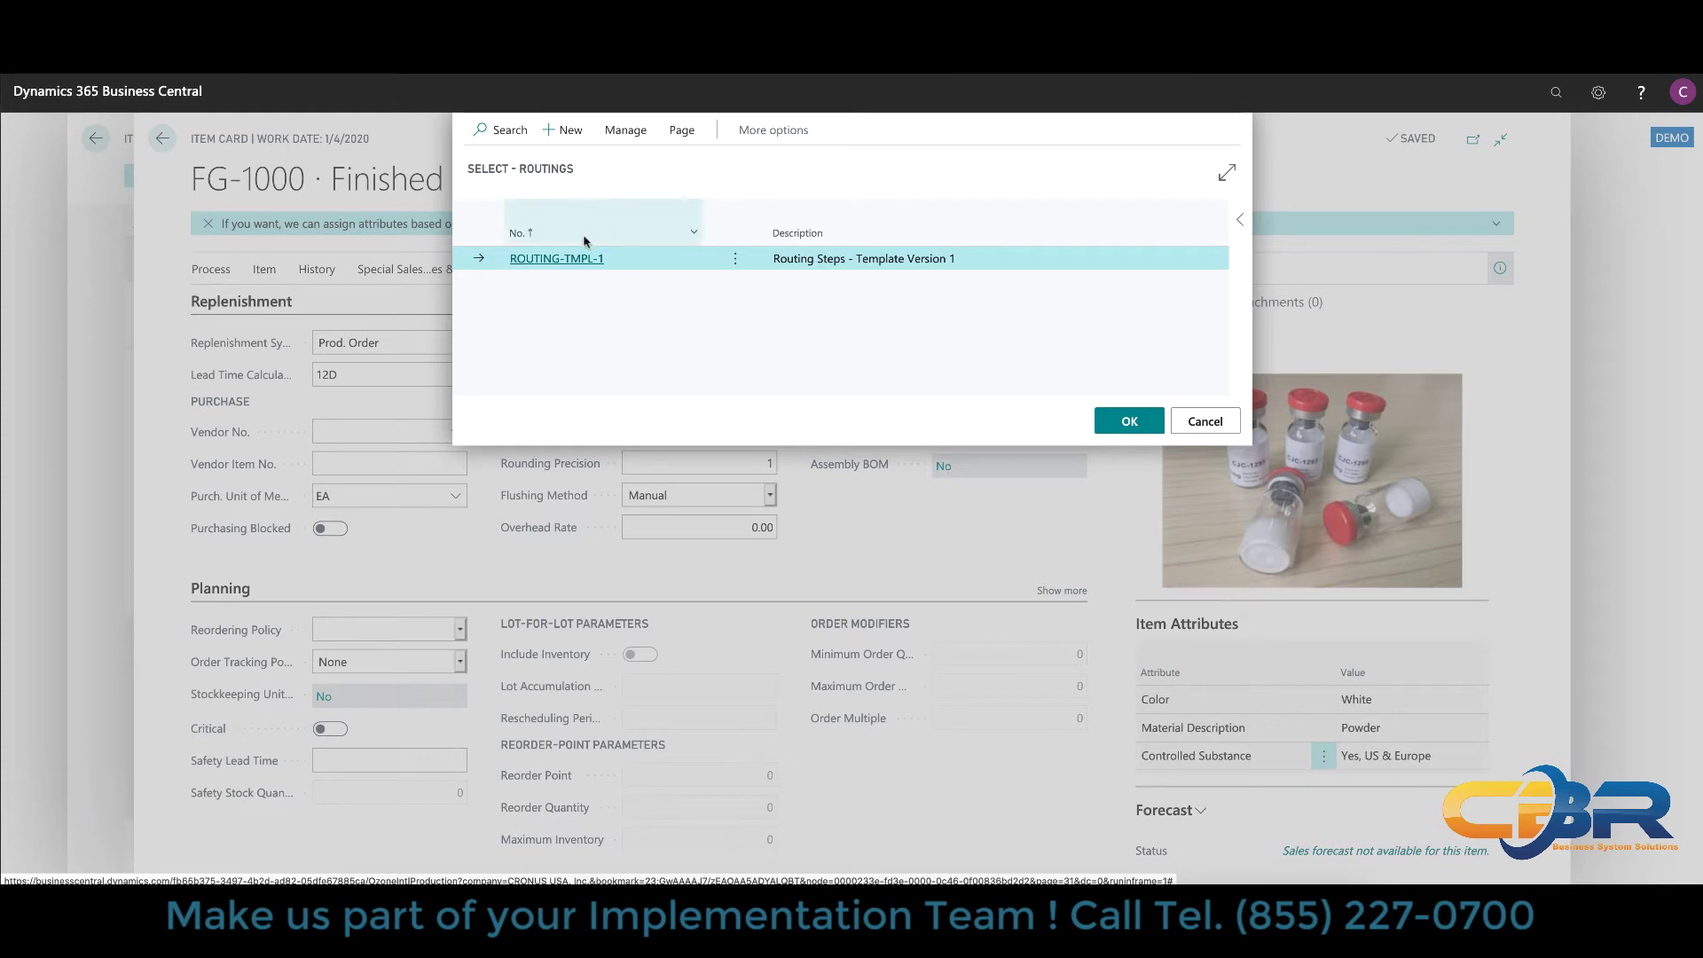
Select ROUTING-TMPL-1 as the routing of FG-1000 and open that routing's card from the full list of routings
{"action": "left_click", "coordinate": [564, 264]}
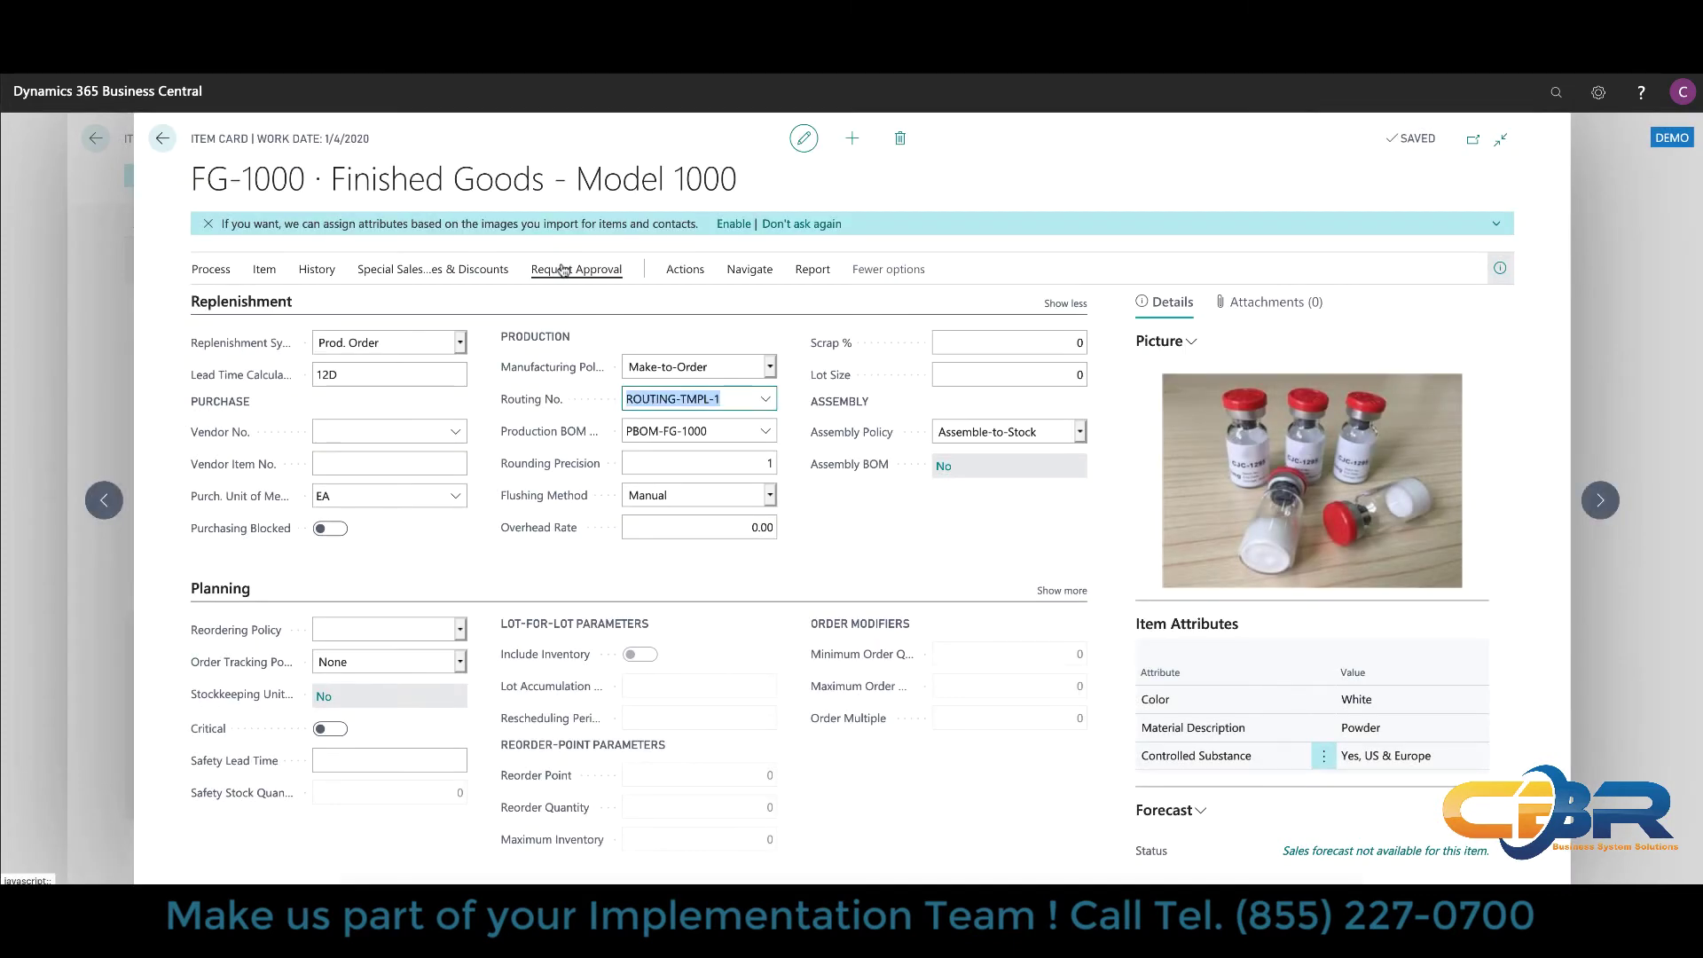
{"action": "left_click", "coordinate": [766, 400]}
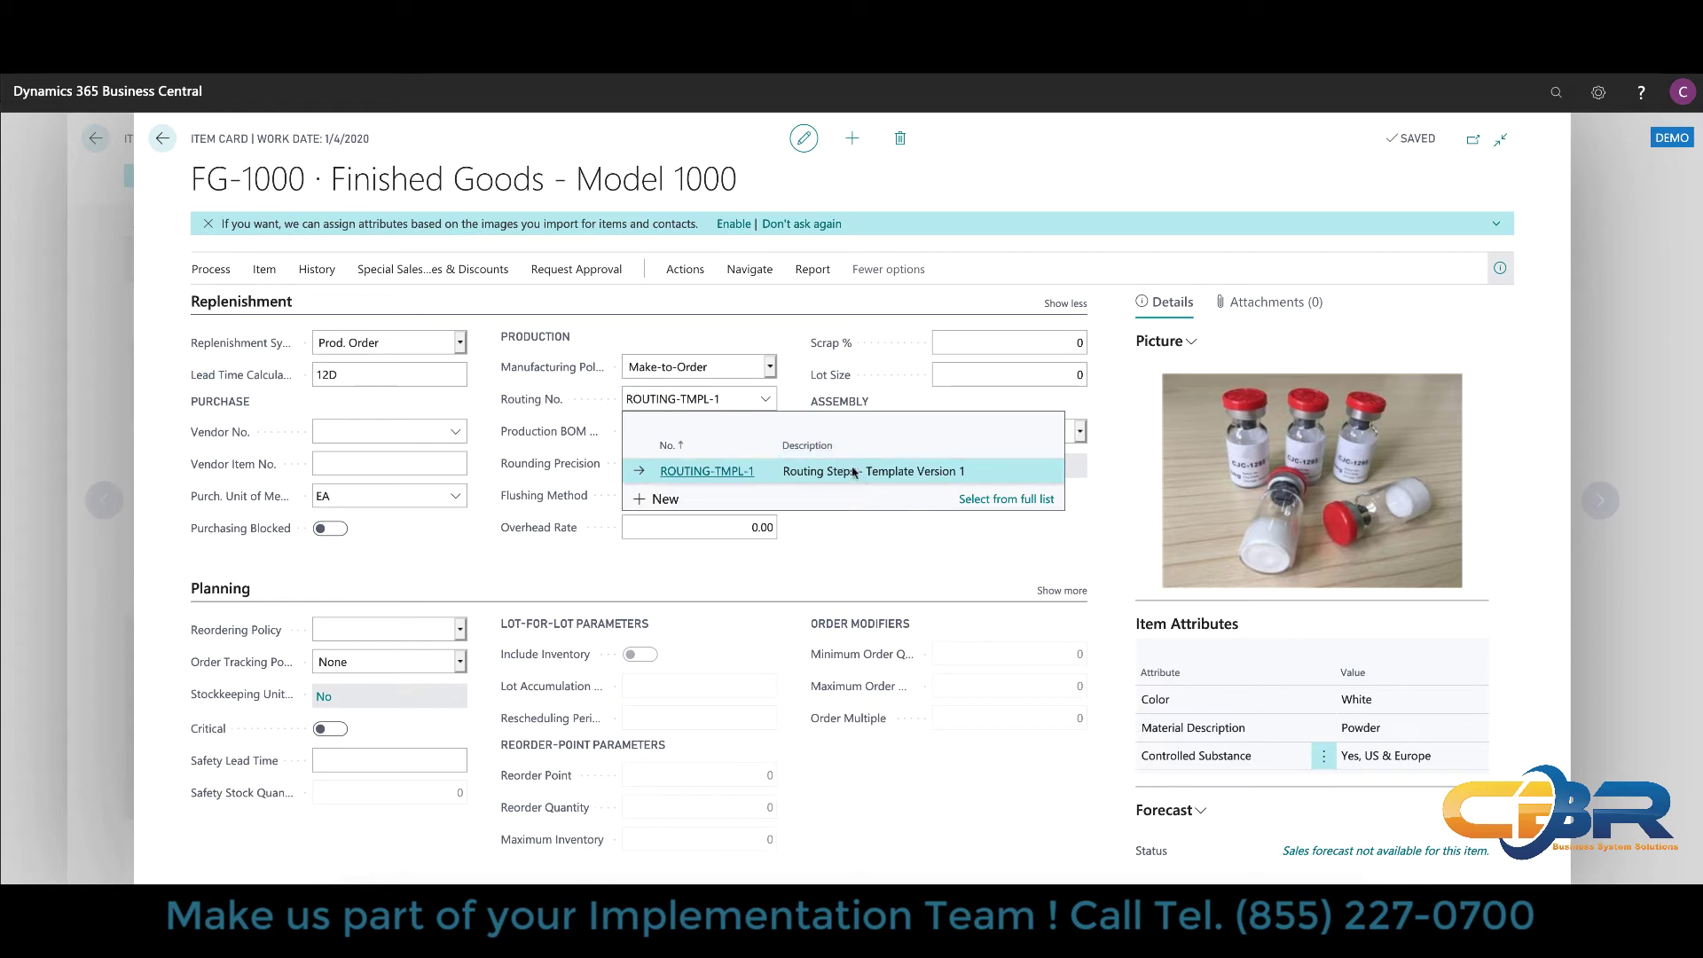
{"action": "left_click", "coordinate": [994, 499]}
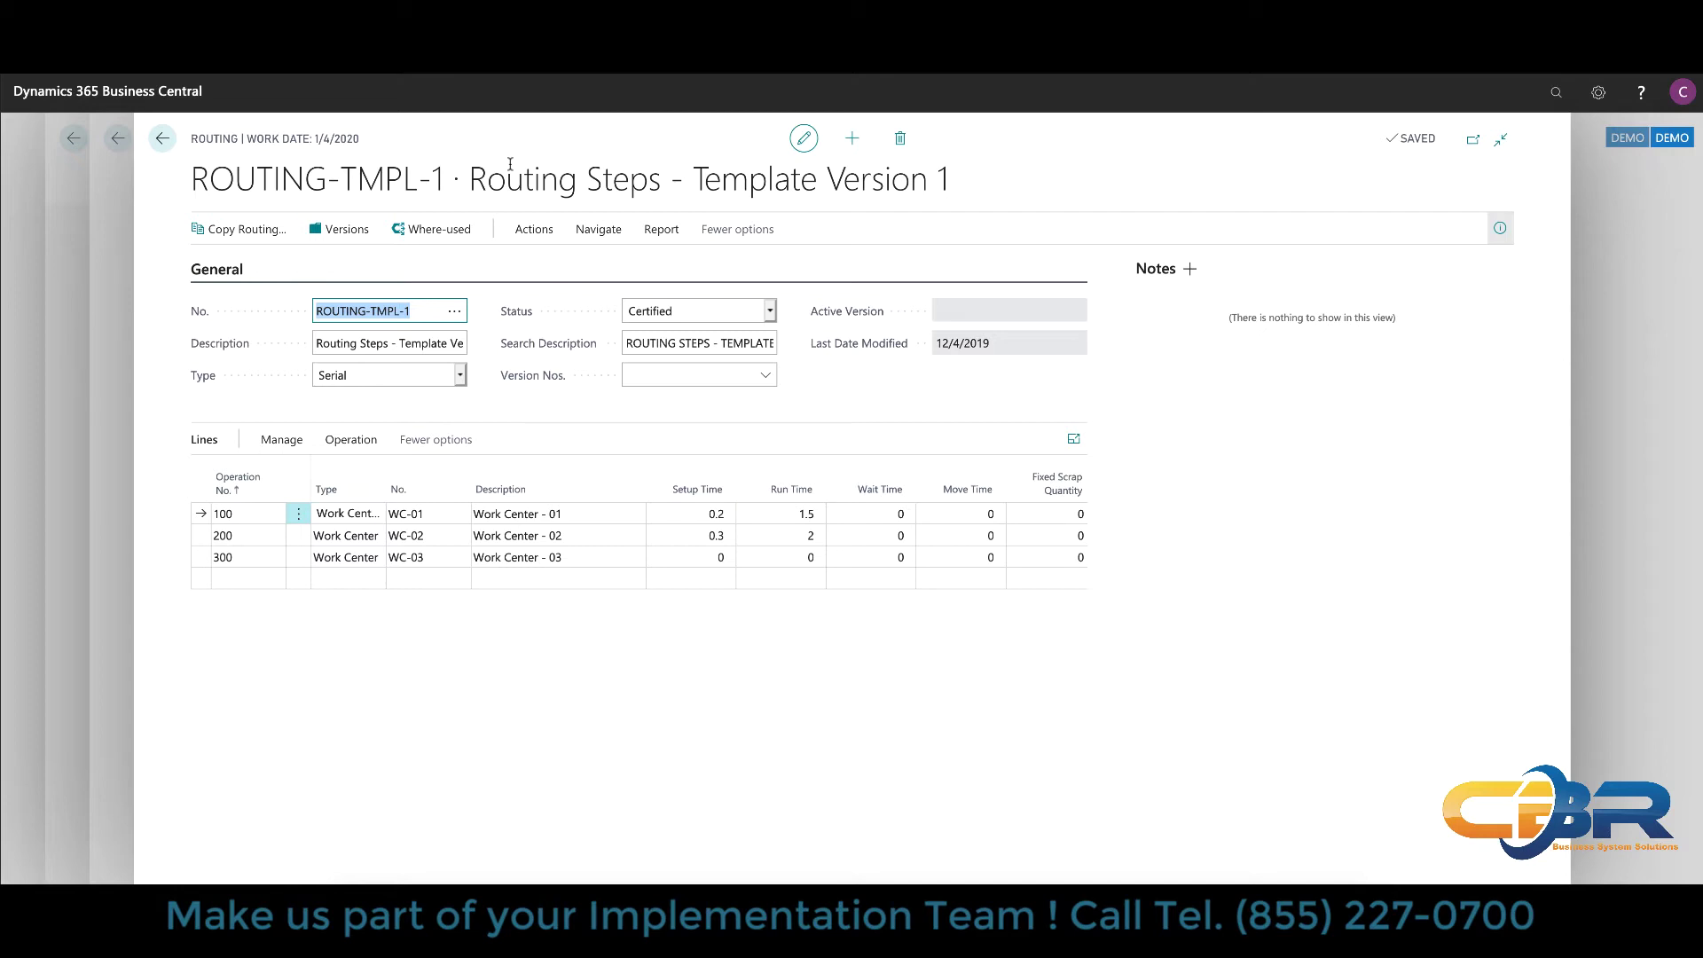
Check the version number field, the status options and the related routing pages of ROUTING-TMPL-1 without changing any setting
{"action": "left_click", "coordinate": [698, 377]}
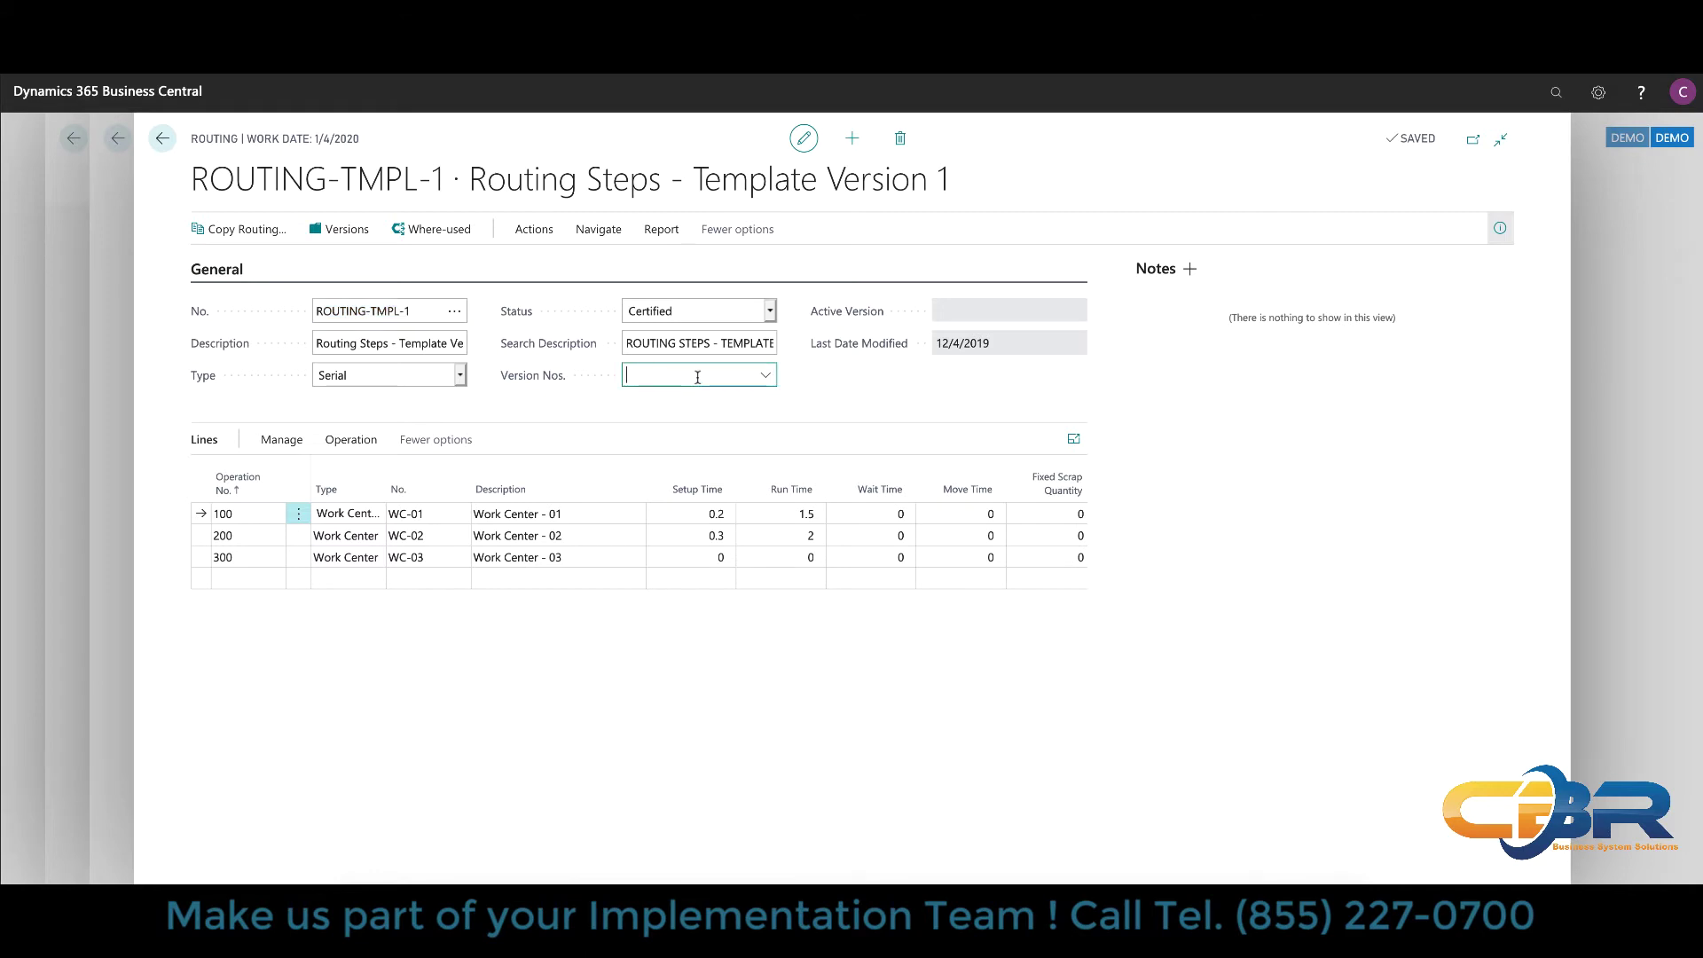
{"action": "left_click", "coordinate": [798, 374]}
{"action": "left_click", "coordinate": [769, 313]}
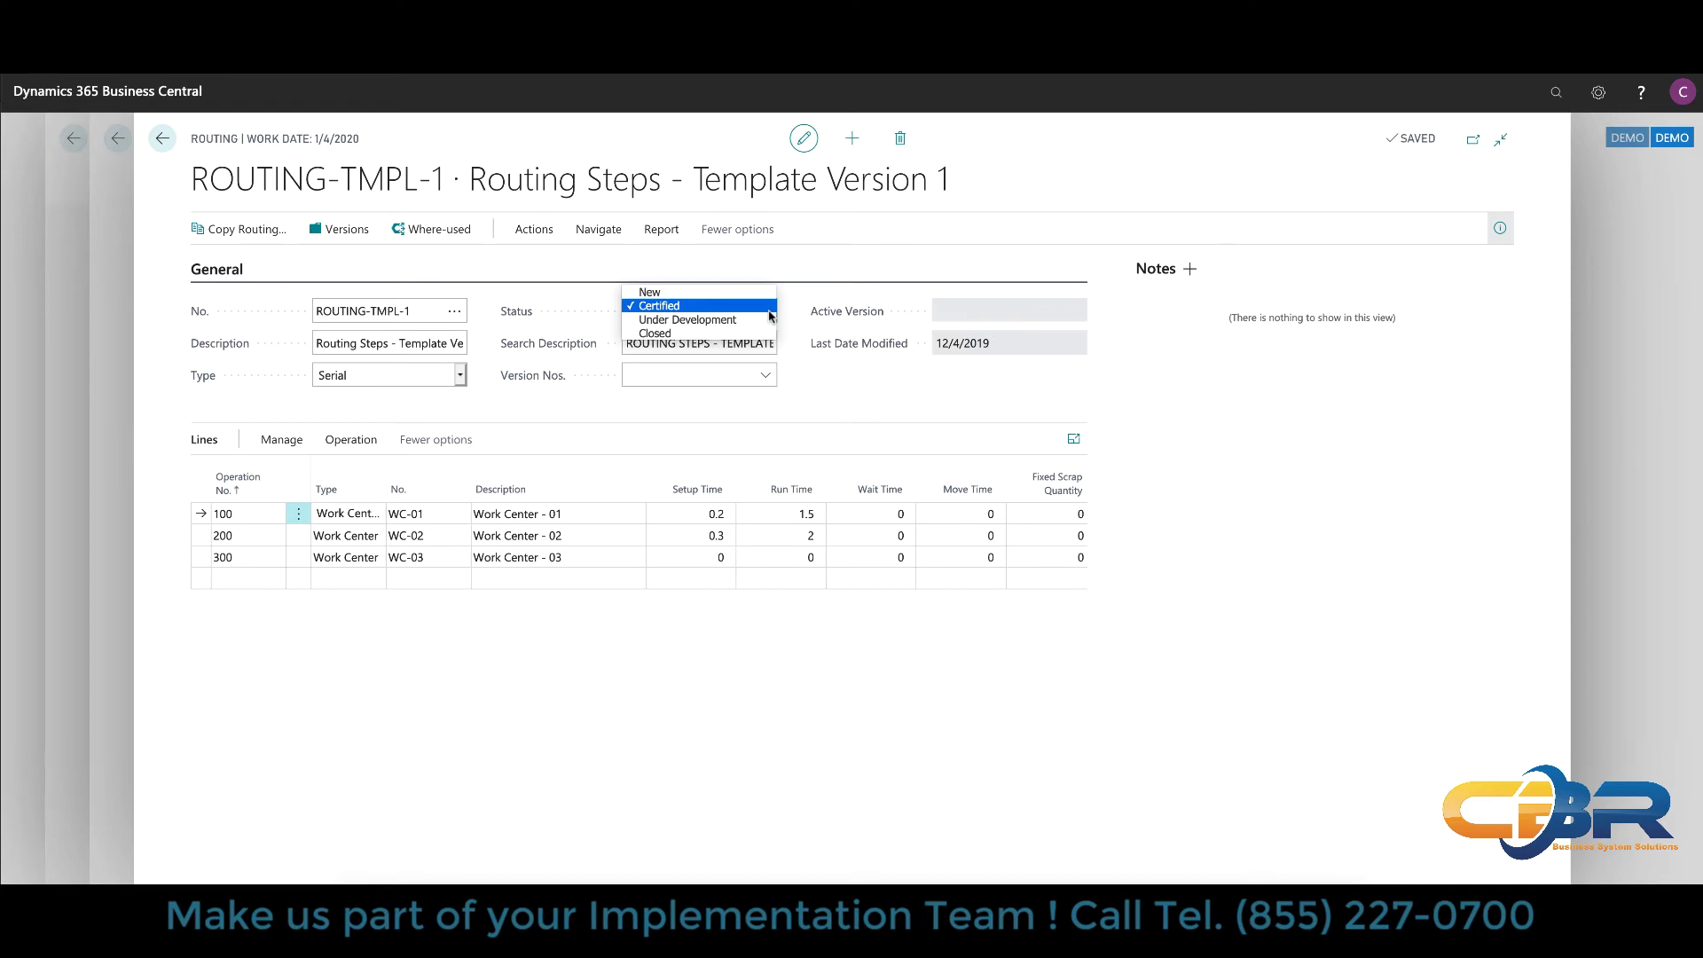
{"action": "left_click", "coordinate": [782, 316]}
{"action": "left_click", "coordinate": [600, 230]}
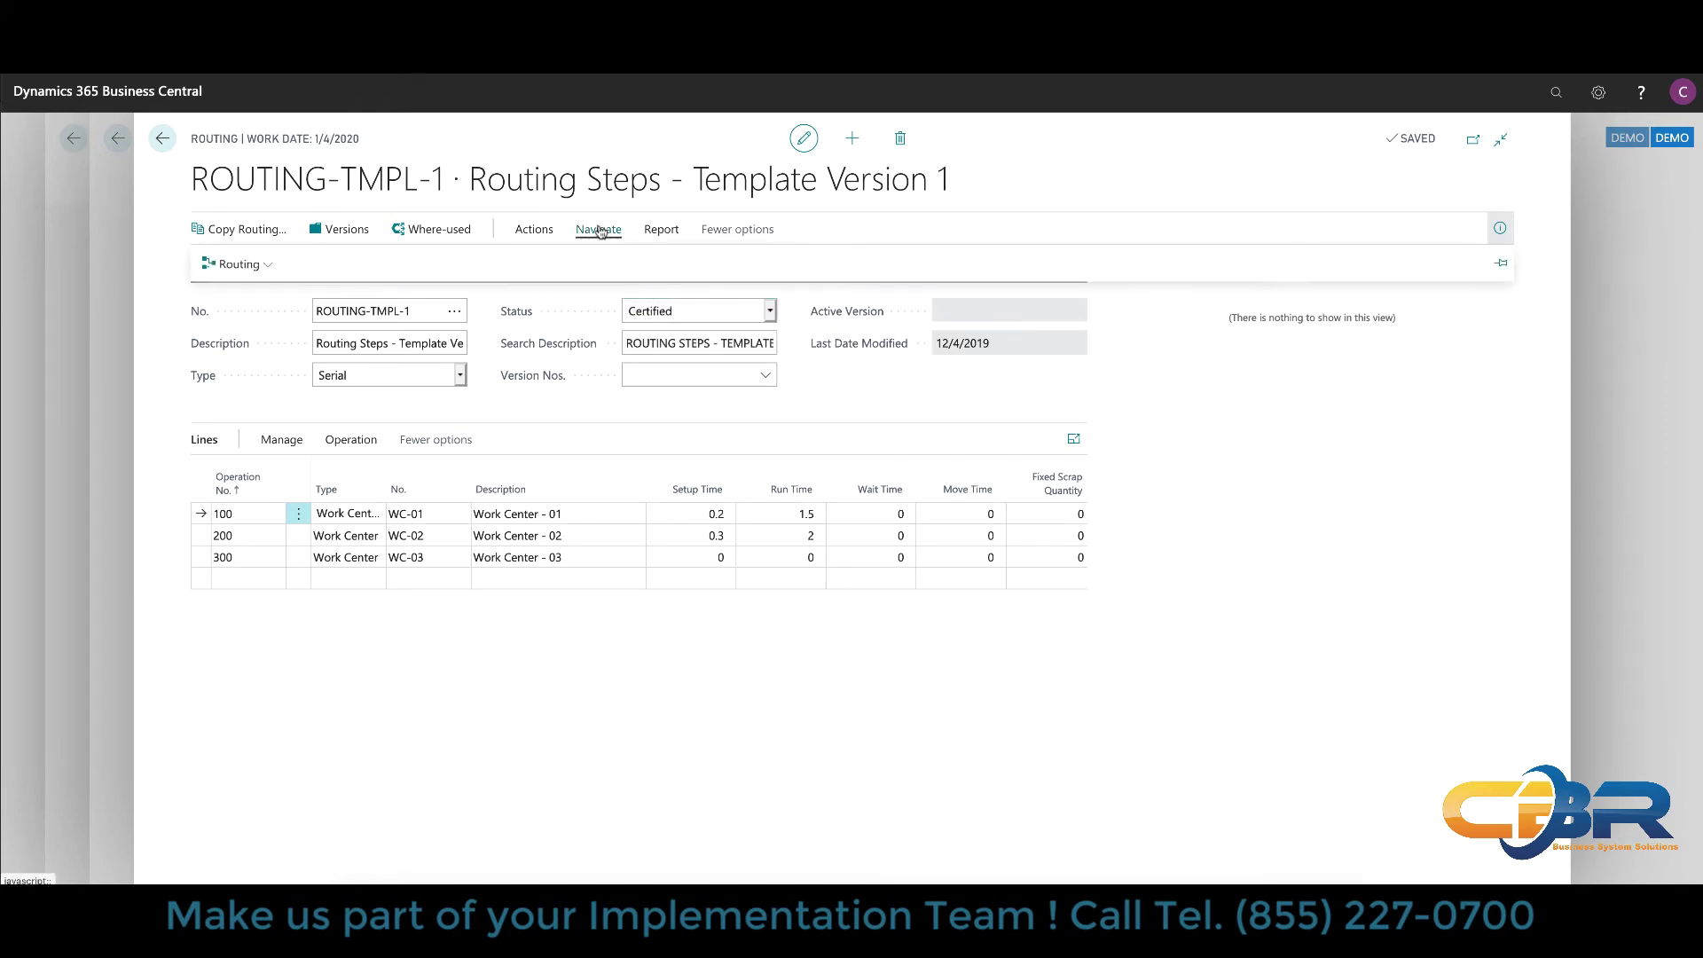
{"action": "left_click", "coordinate": [280, 270]}
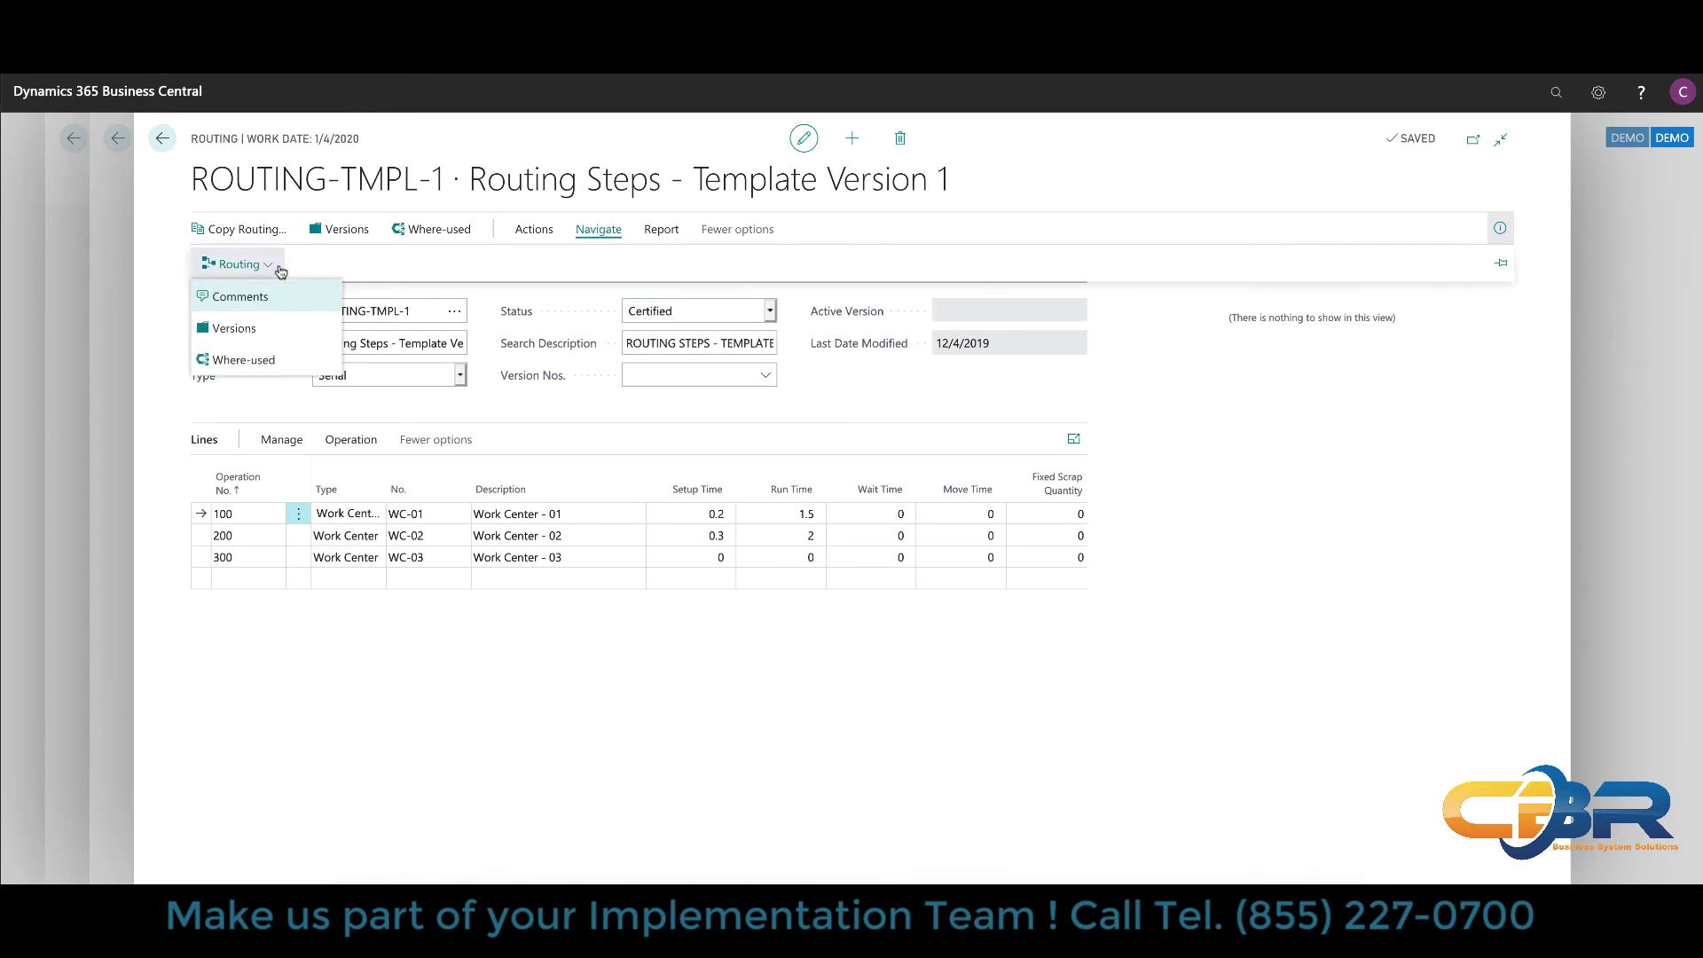
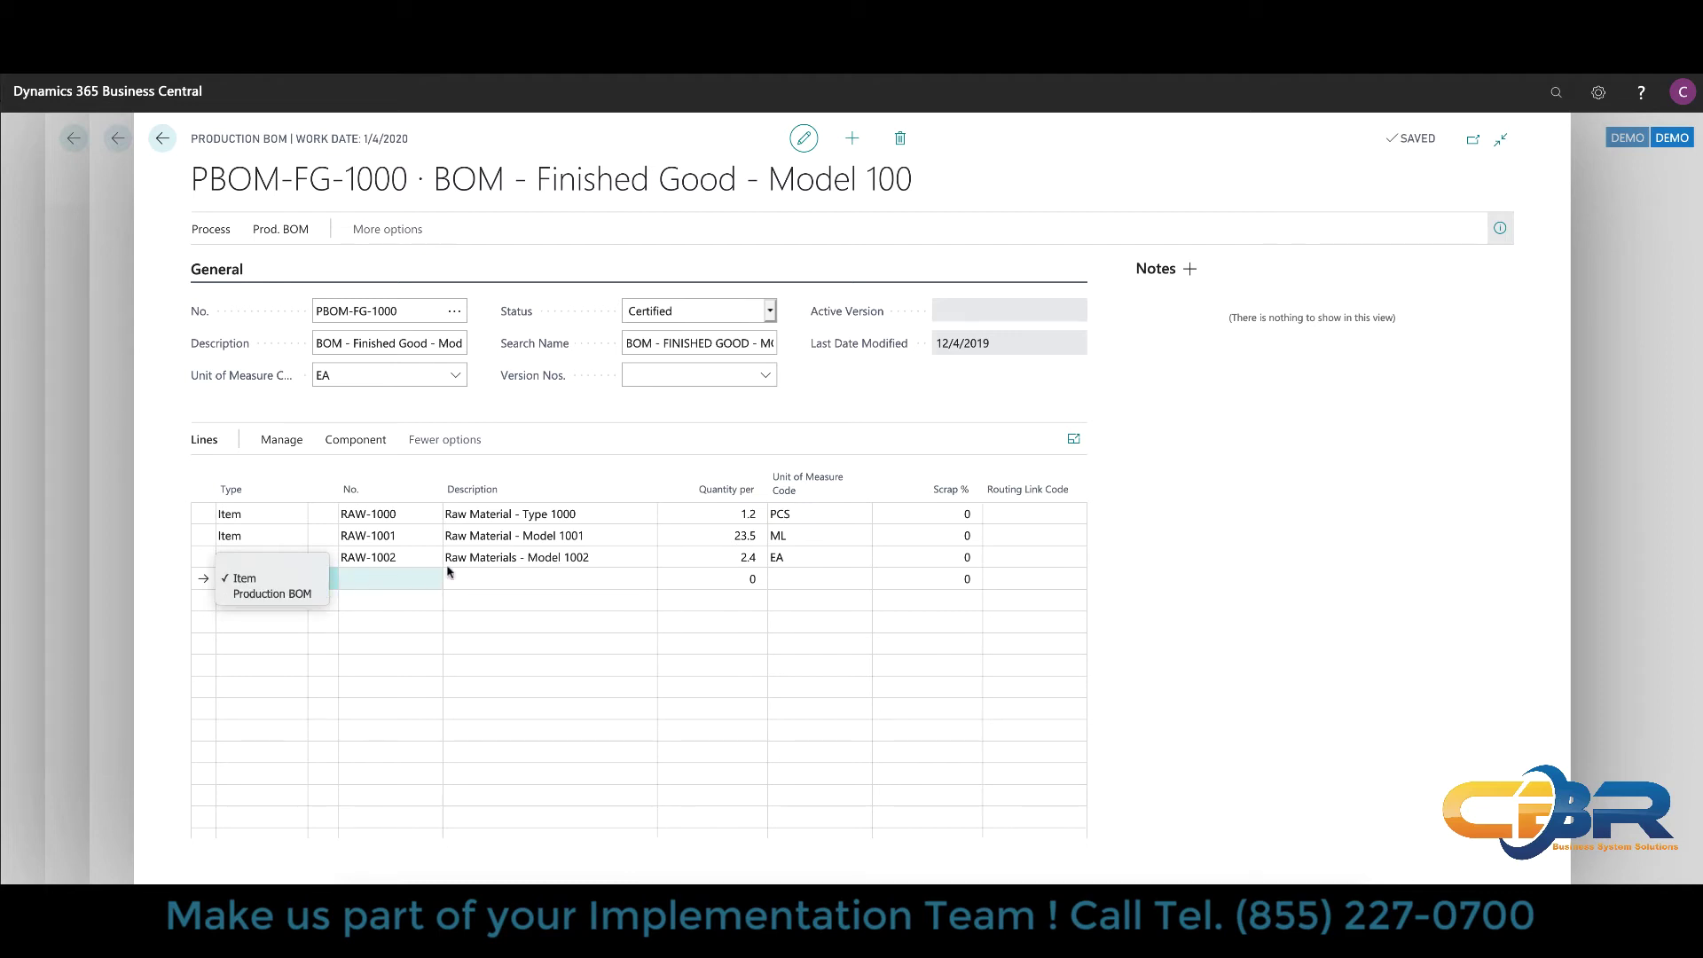
Review the component lines of PBOM-FG-1000, their line actions and the scrap percentage of RAW-1002 without adding a new component
{"action": "key", "text": "Escape"}
{"action": "left_click", "coordinate": [404, 516]}
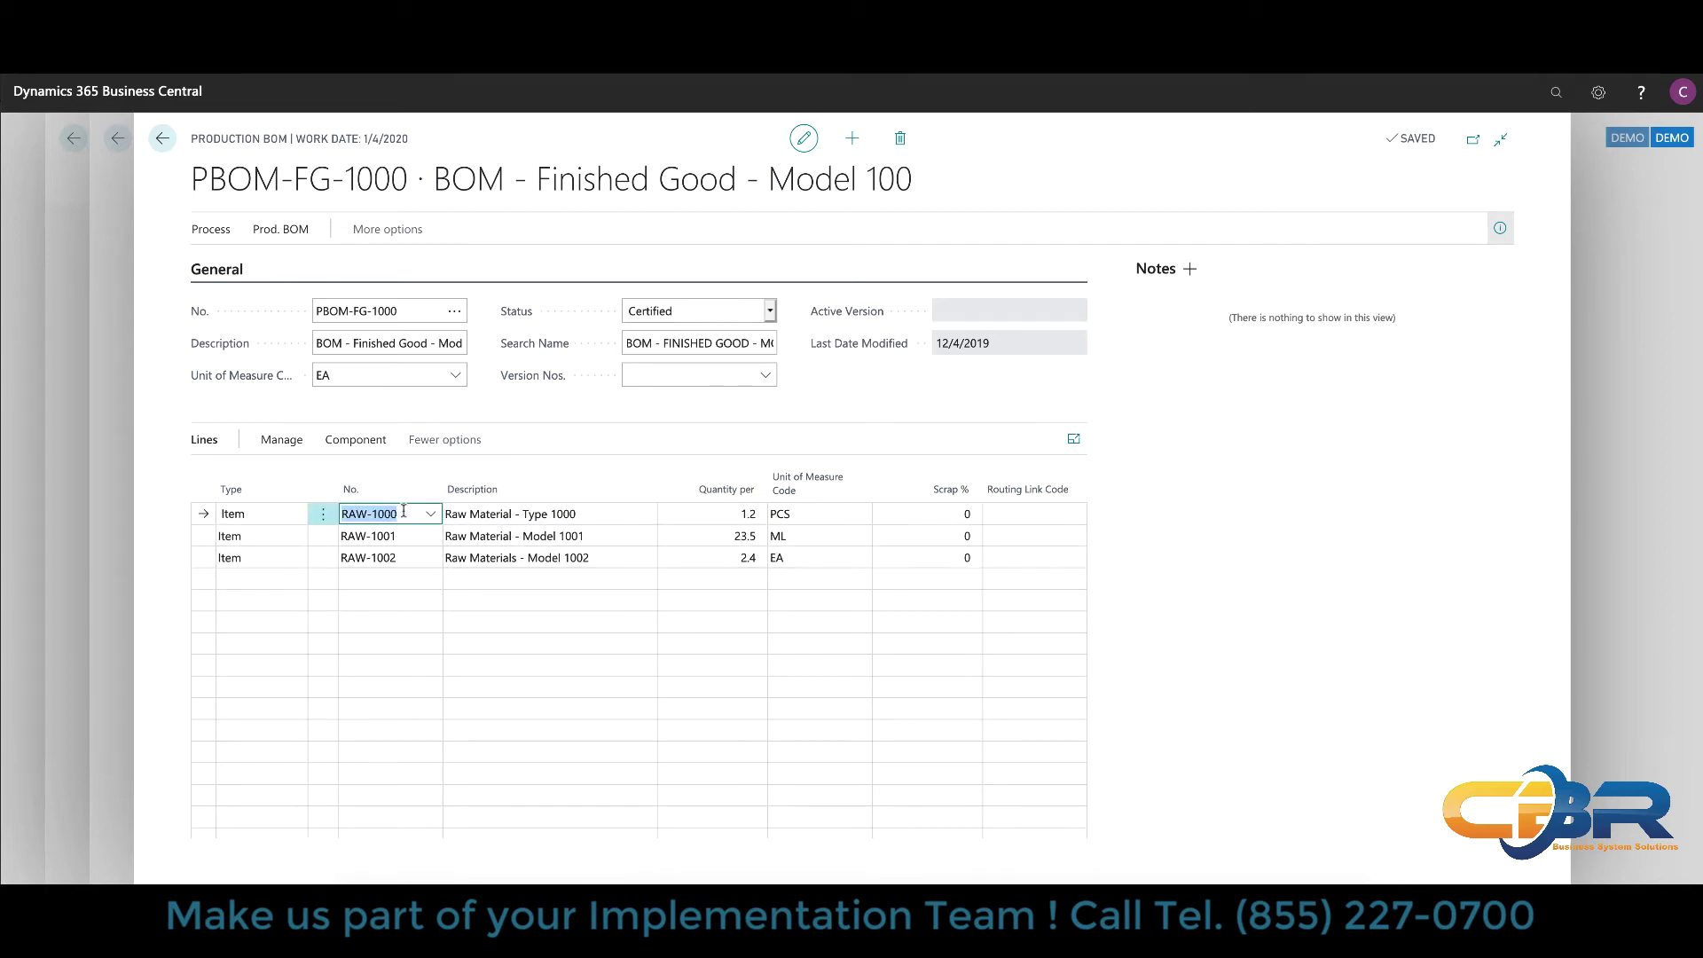
{"action": "left_click", "coordinate": [299, 442]}
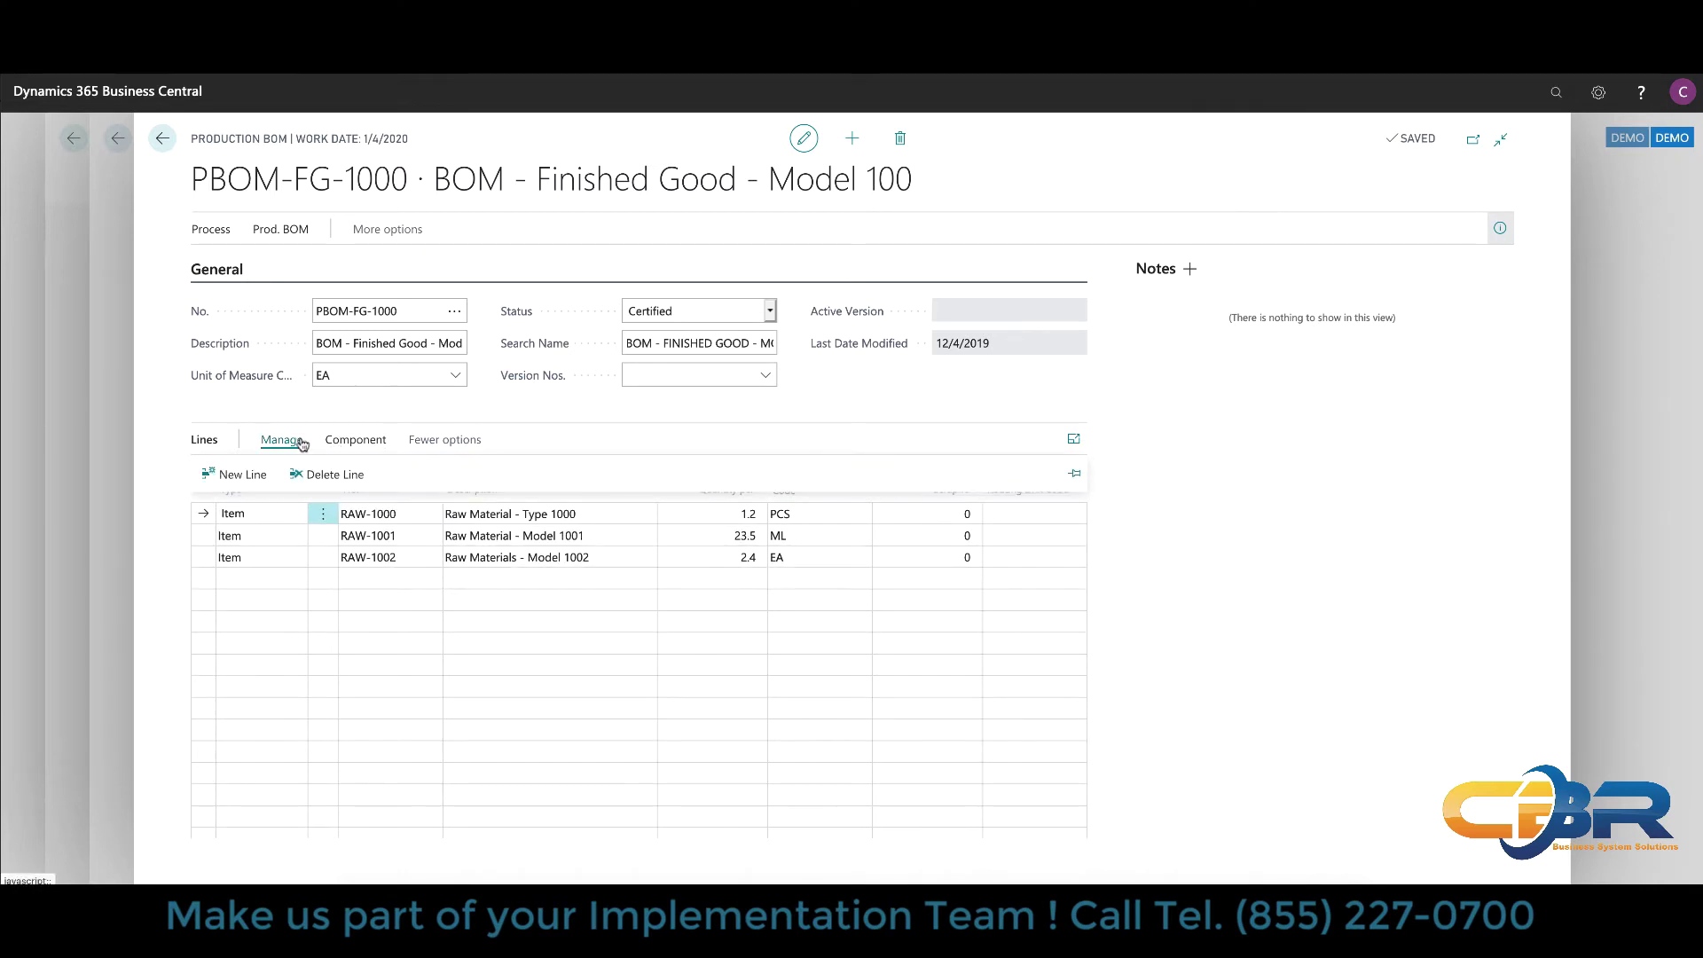
{"action": "left_click", "coordinate": [356, 441]}
{"action": "left_click", "coordinate": [427, 449]}
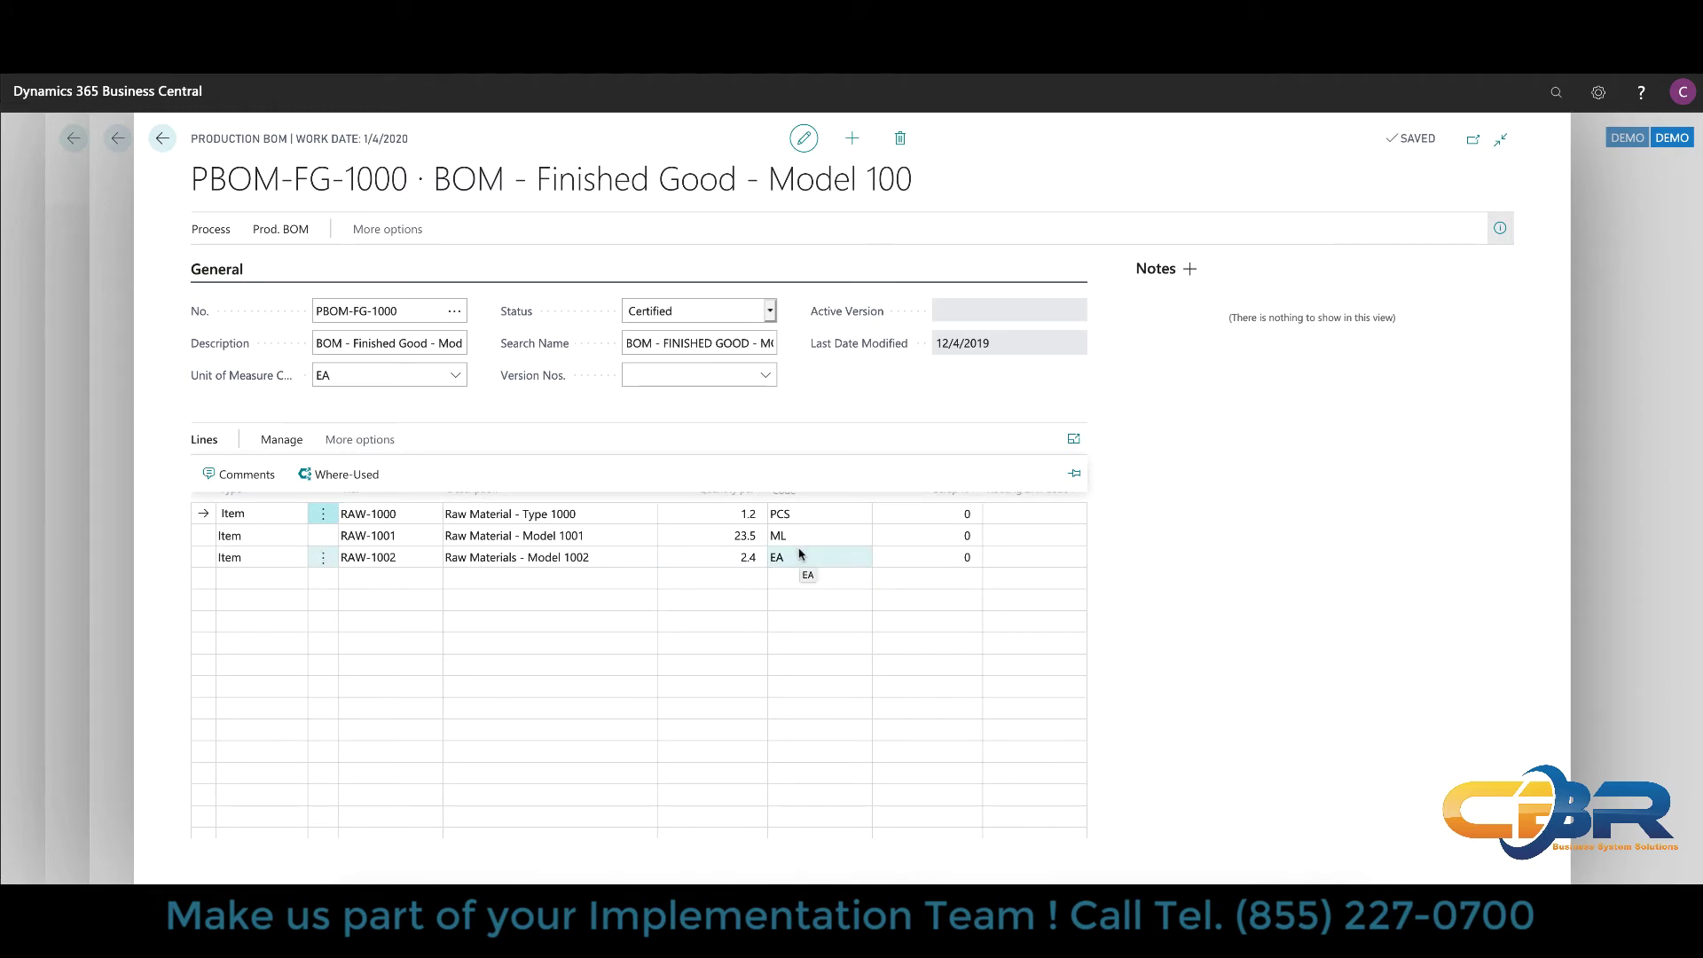
{"action": "left_click", "coordinate": [889, 558]}
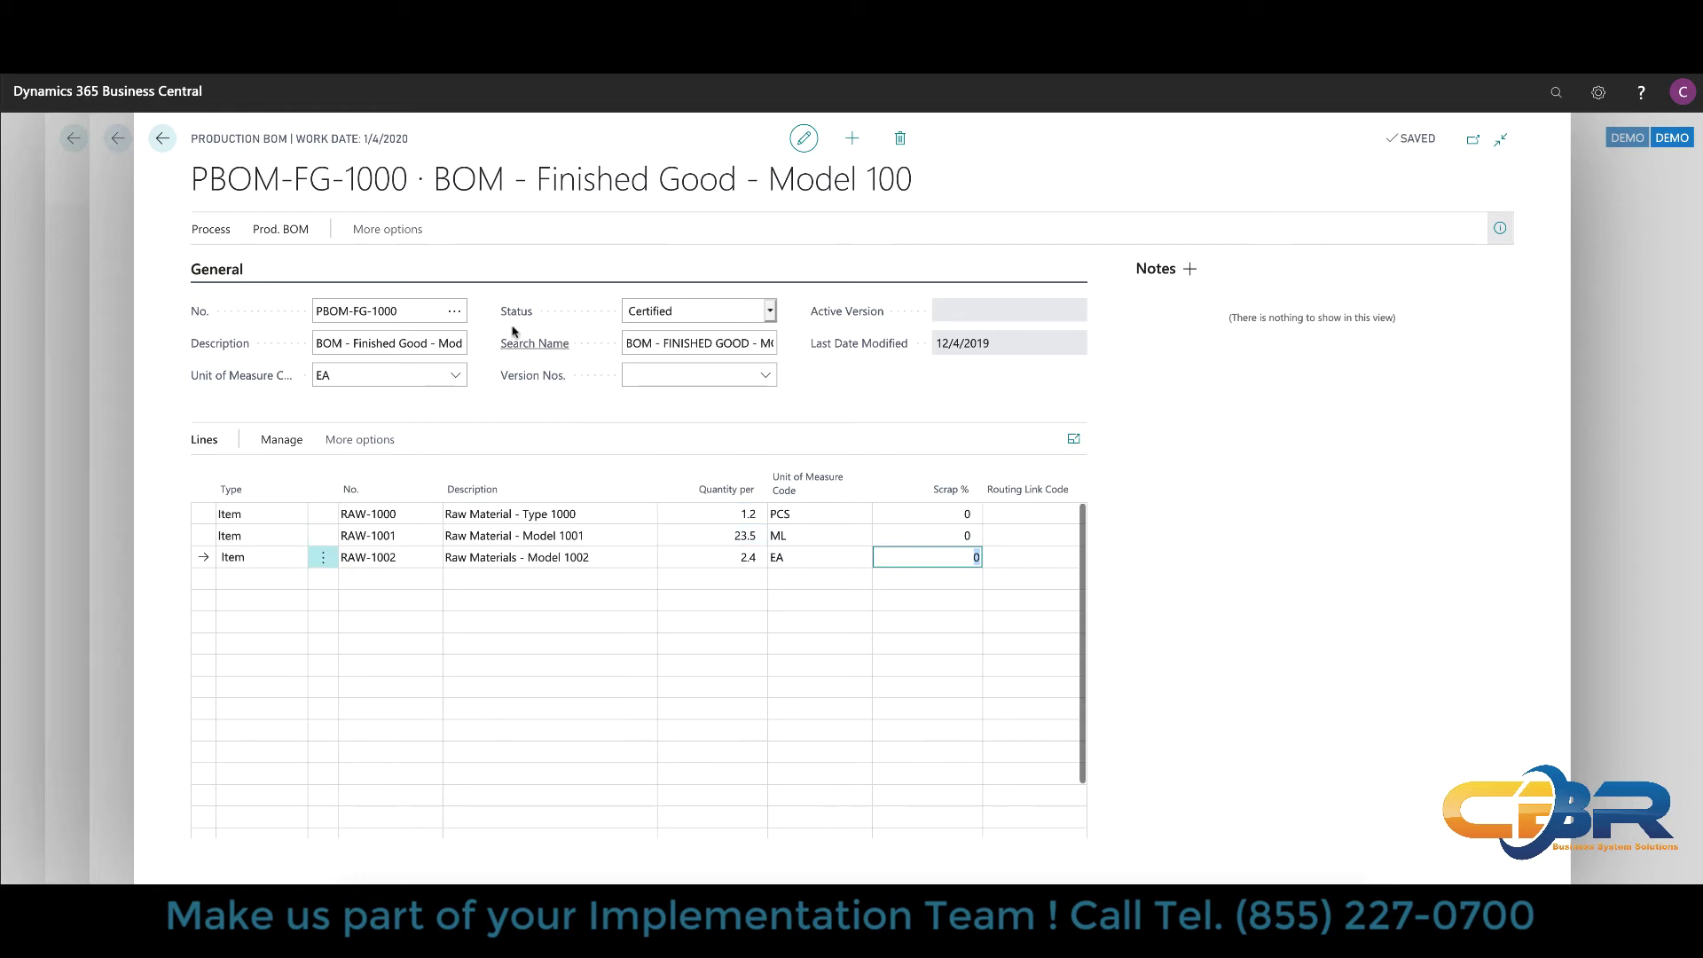
Return from the production BOM to the item list without changing the BOM selection, and reopen the item card of FG-1000
{"action": "left_click", "coordinate": [162, 140]}
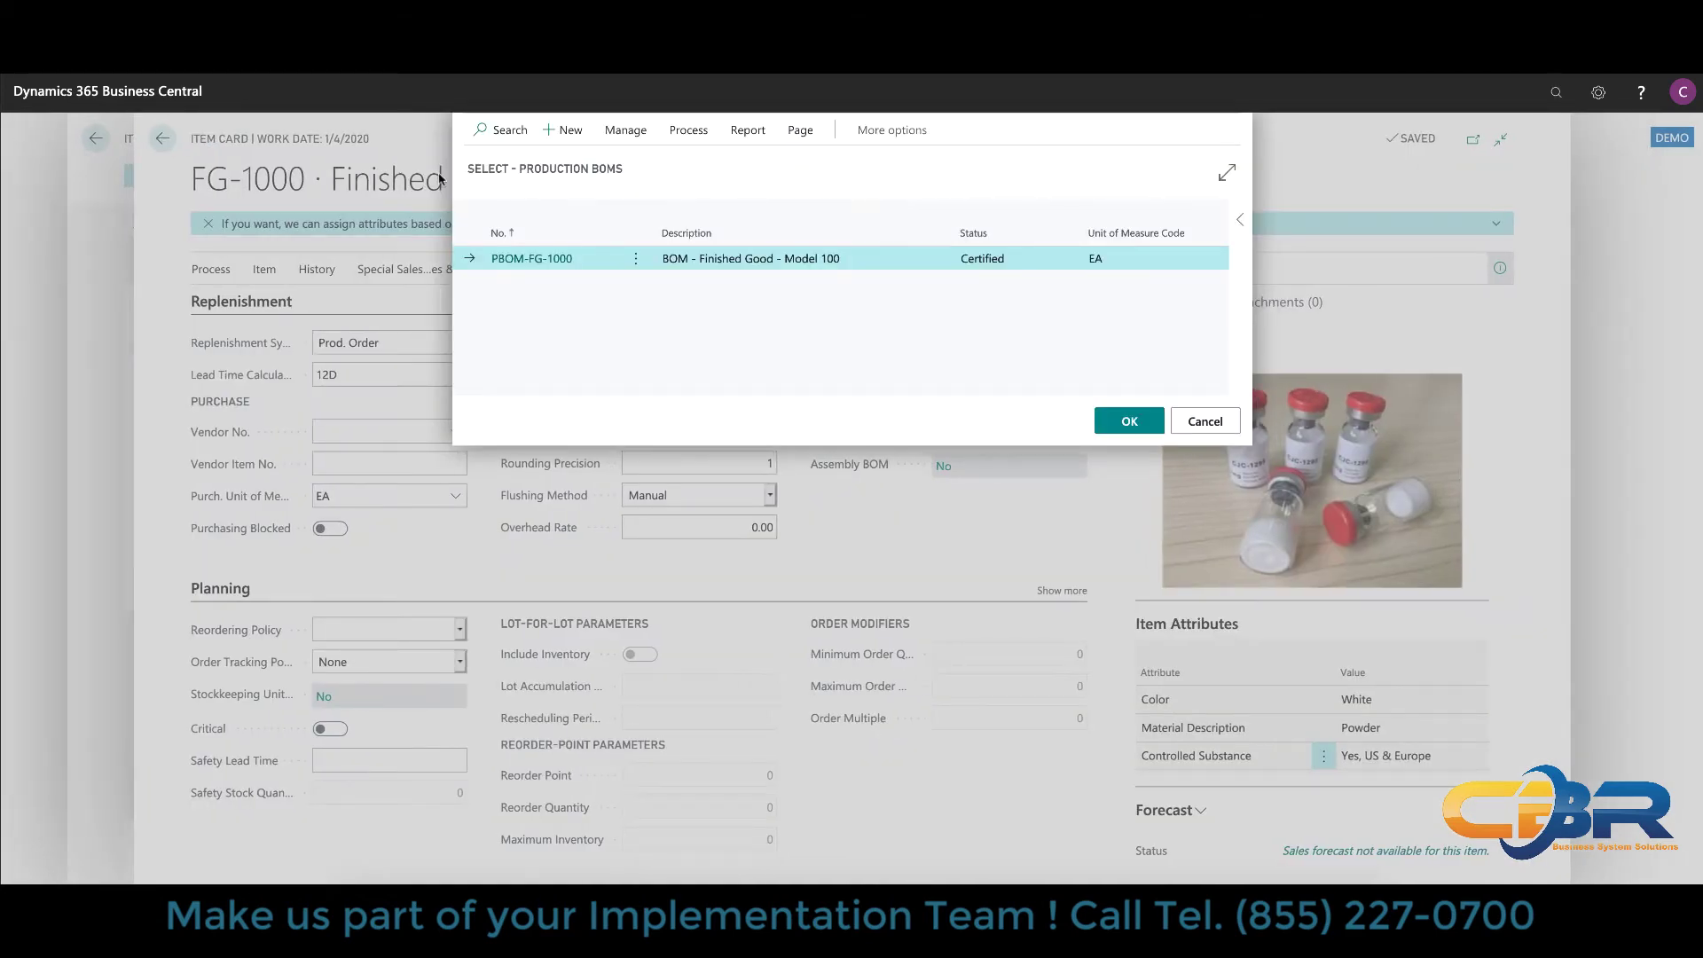
{"action": "left_click", "coordinate": [1205, 421]}
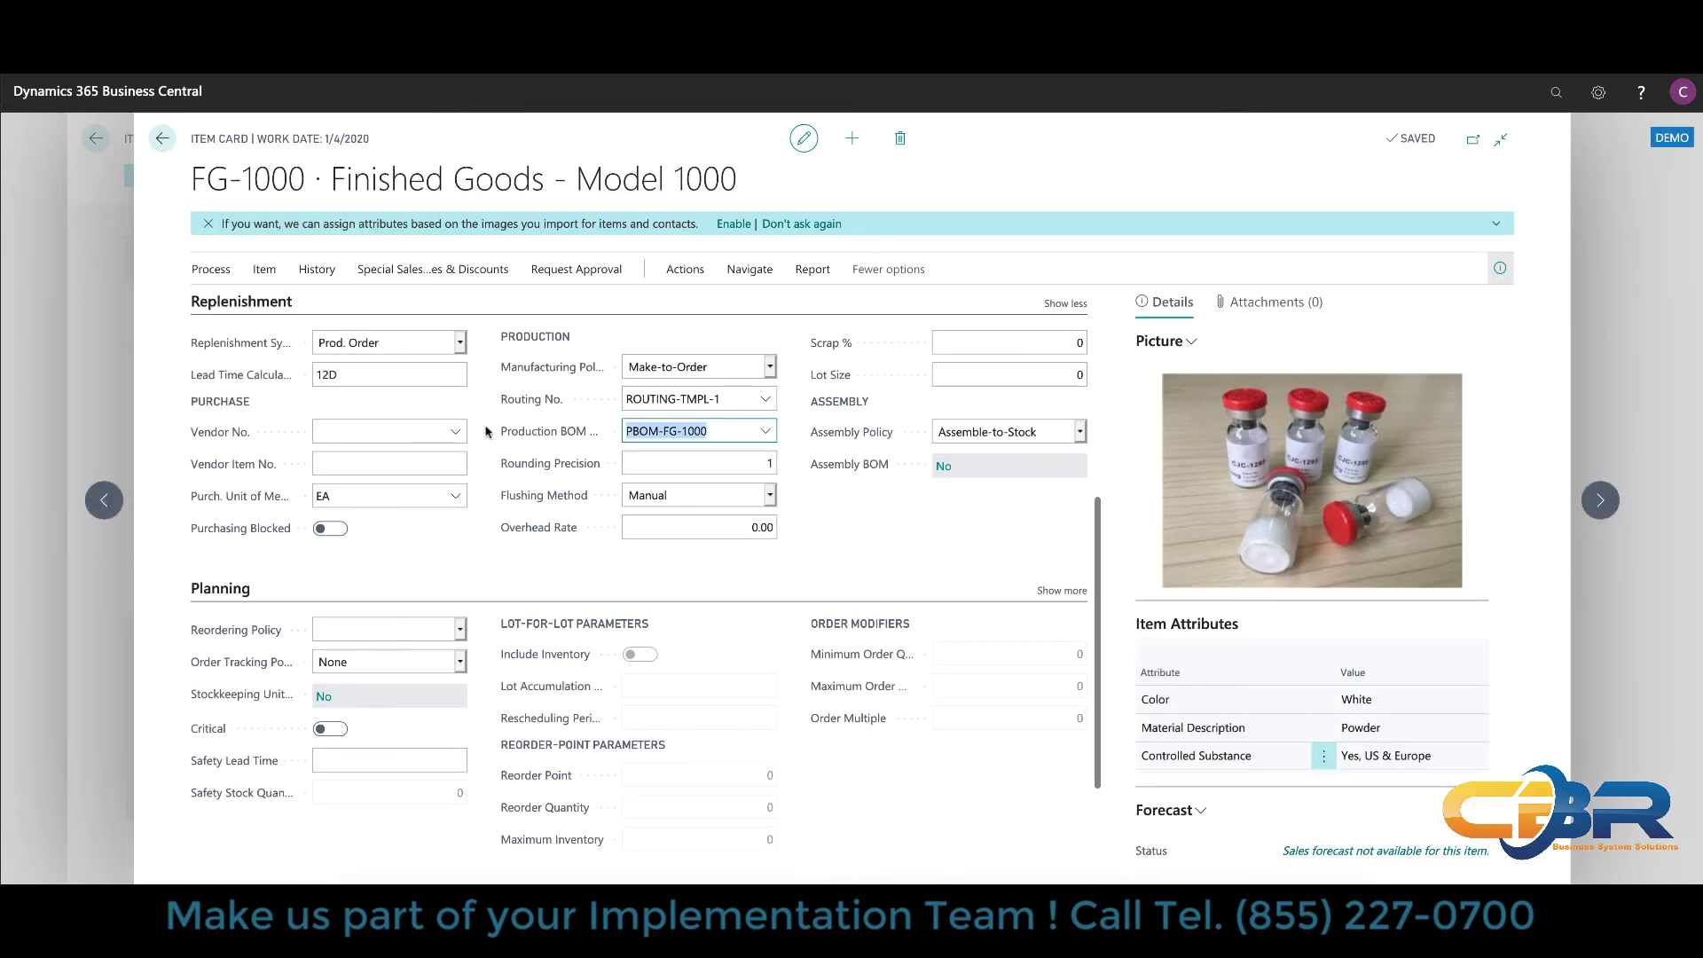
{"action": "left_click", "coordinate": [162, 139]}
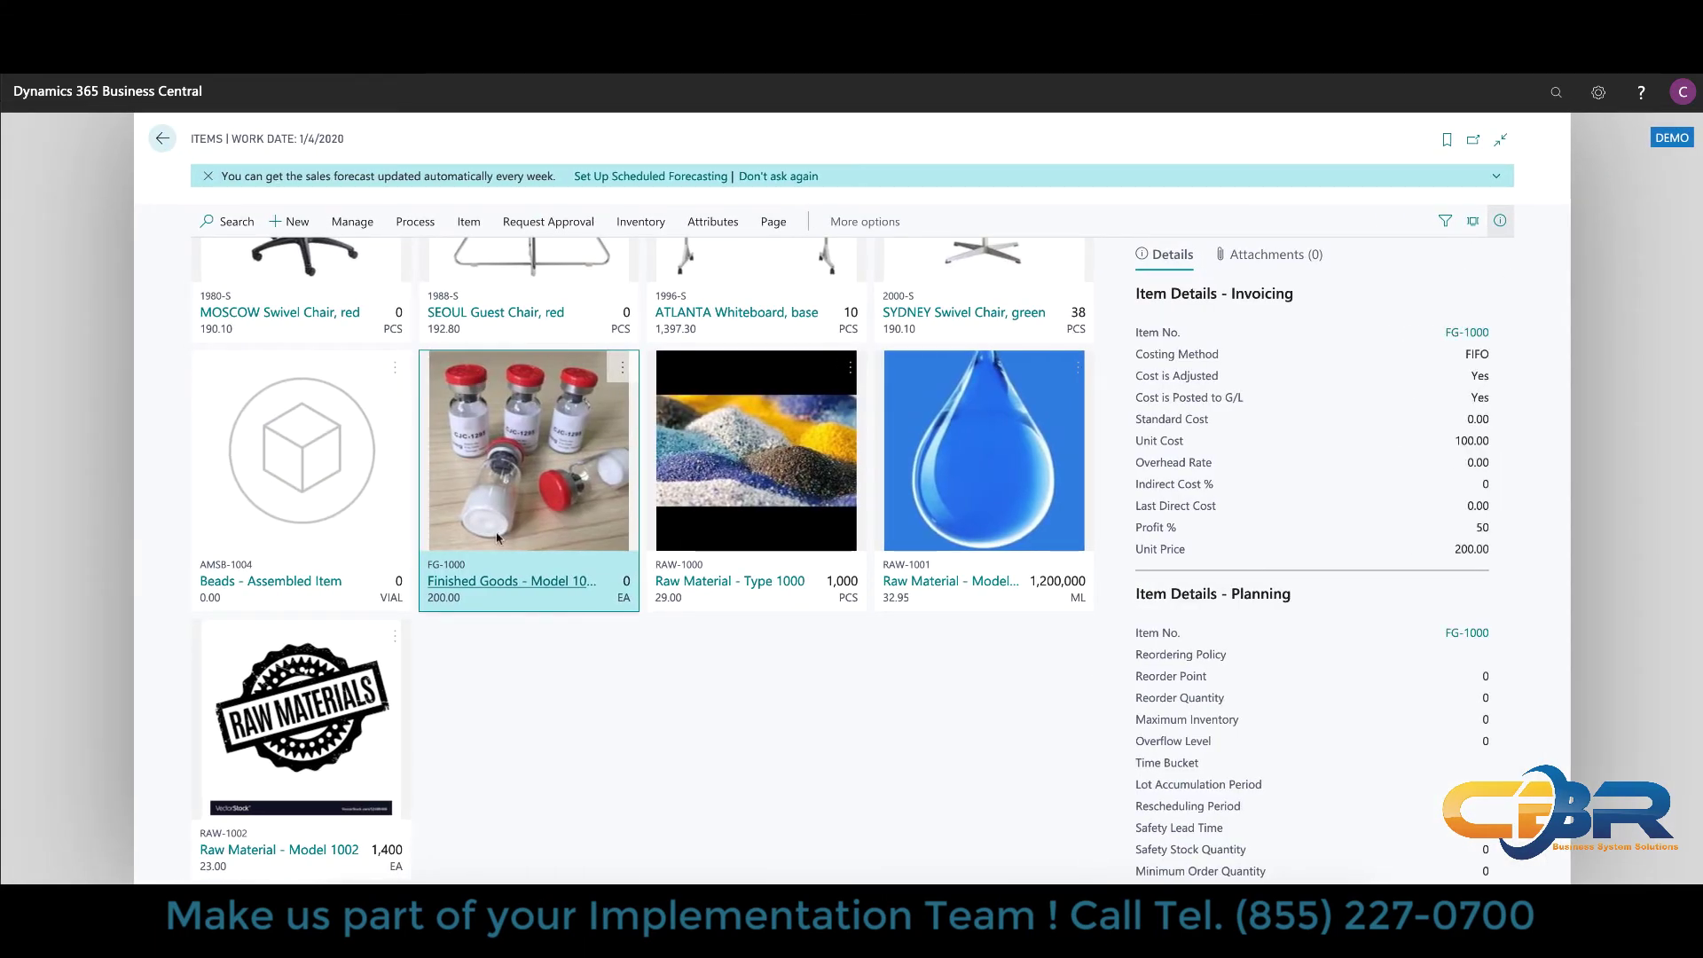
{"action": "left_click", "coordinate": [519, 589]}
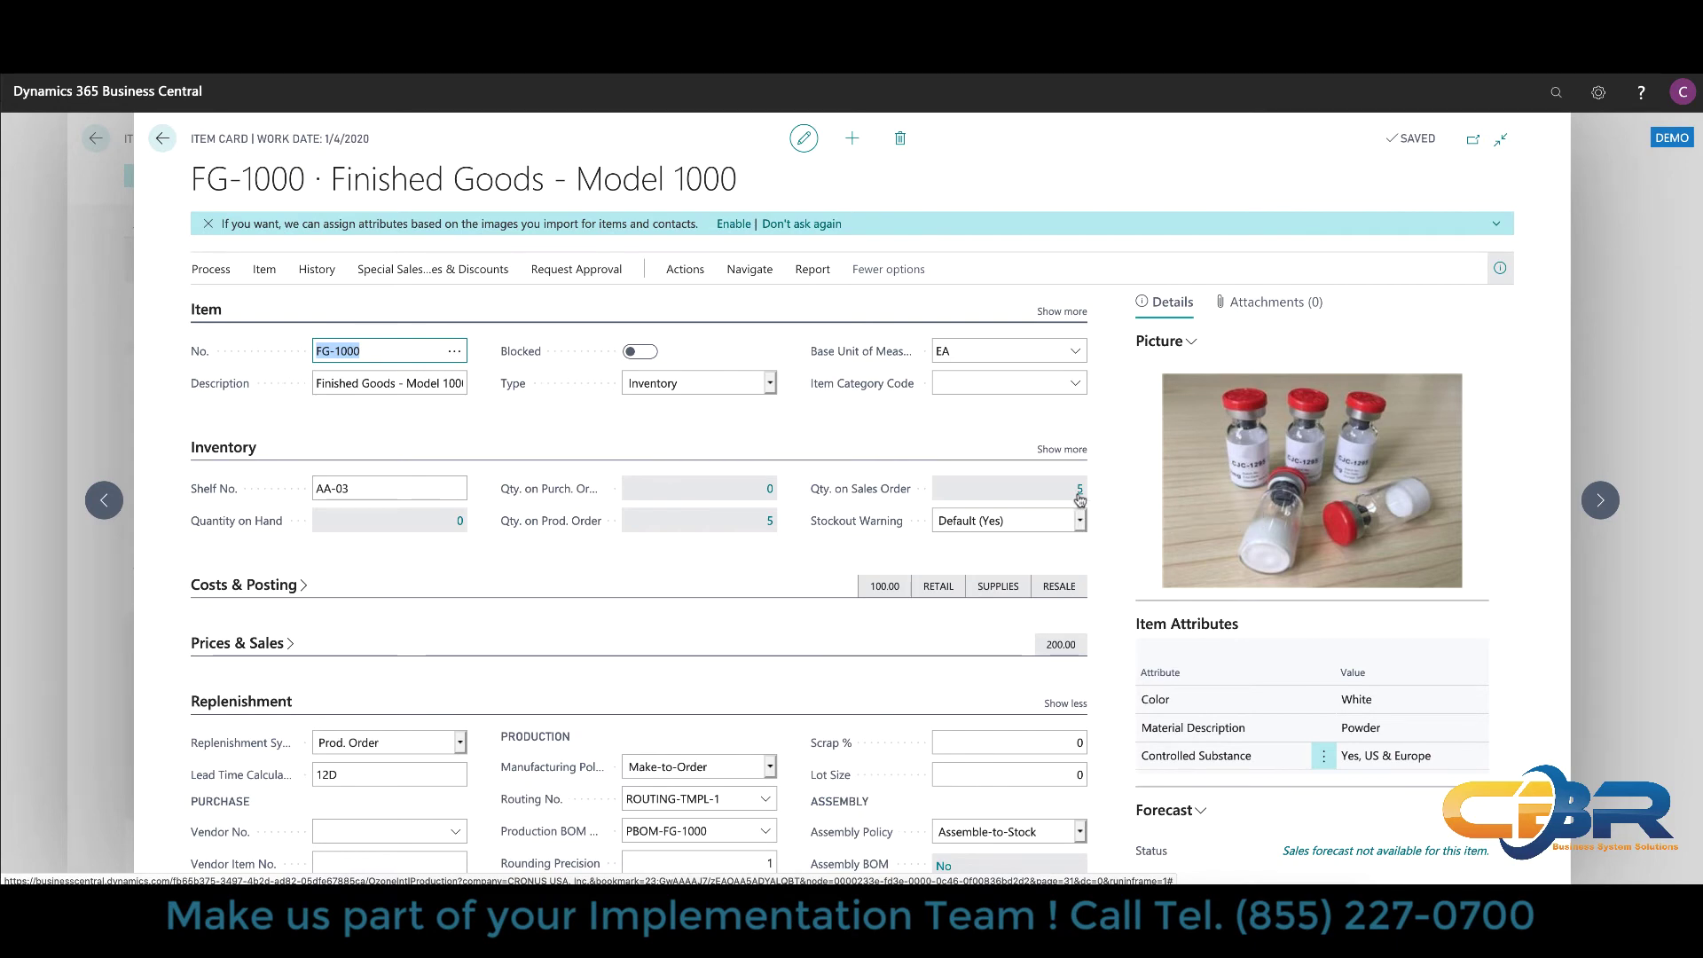
Drill into FG-1000's quantity on sales orders and open the source document of its sales line
{"action": "left_click", "coordinate": [1080, 490]}
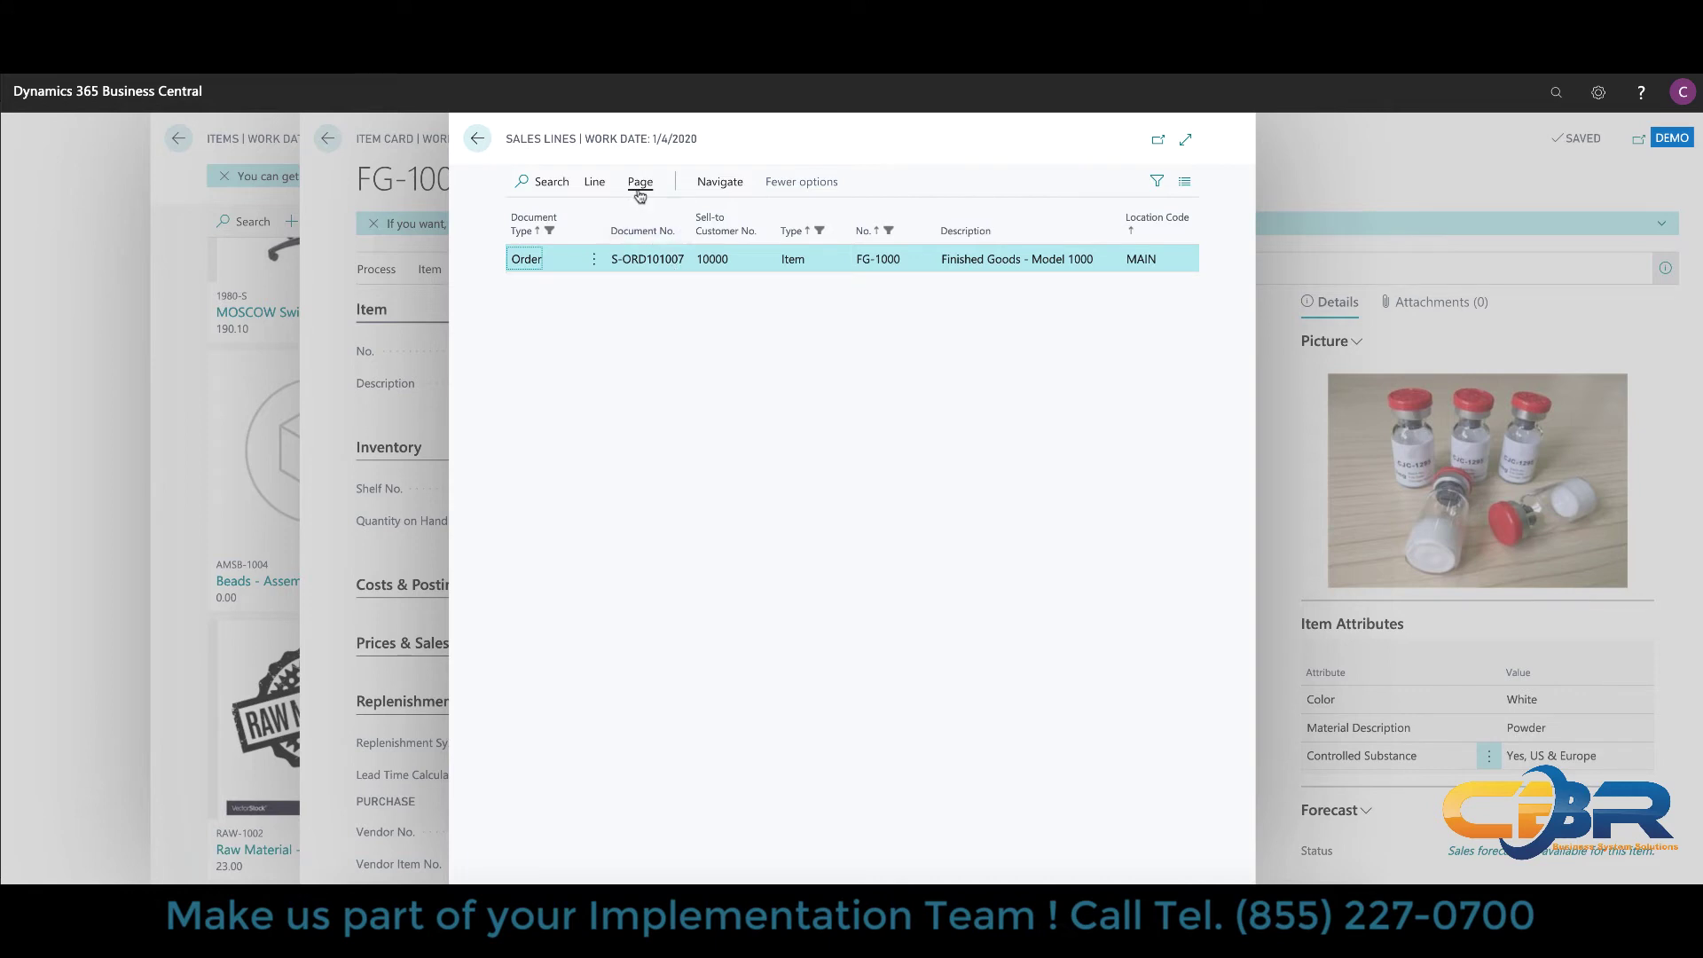
{"action": "left_click", "coordinate": [595, 187]}
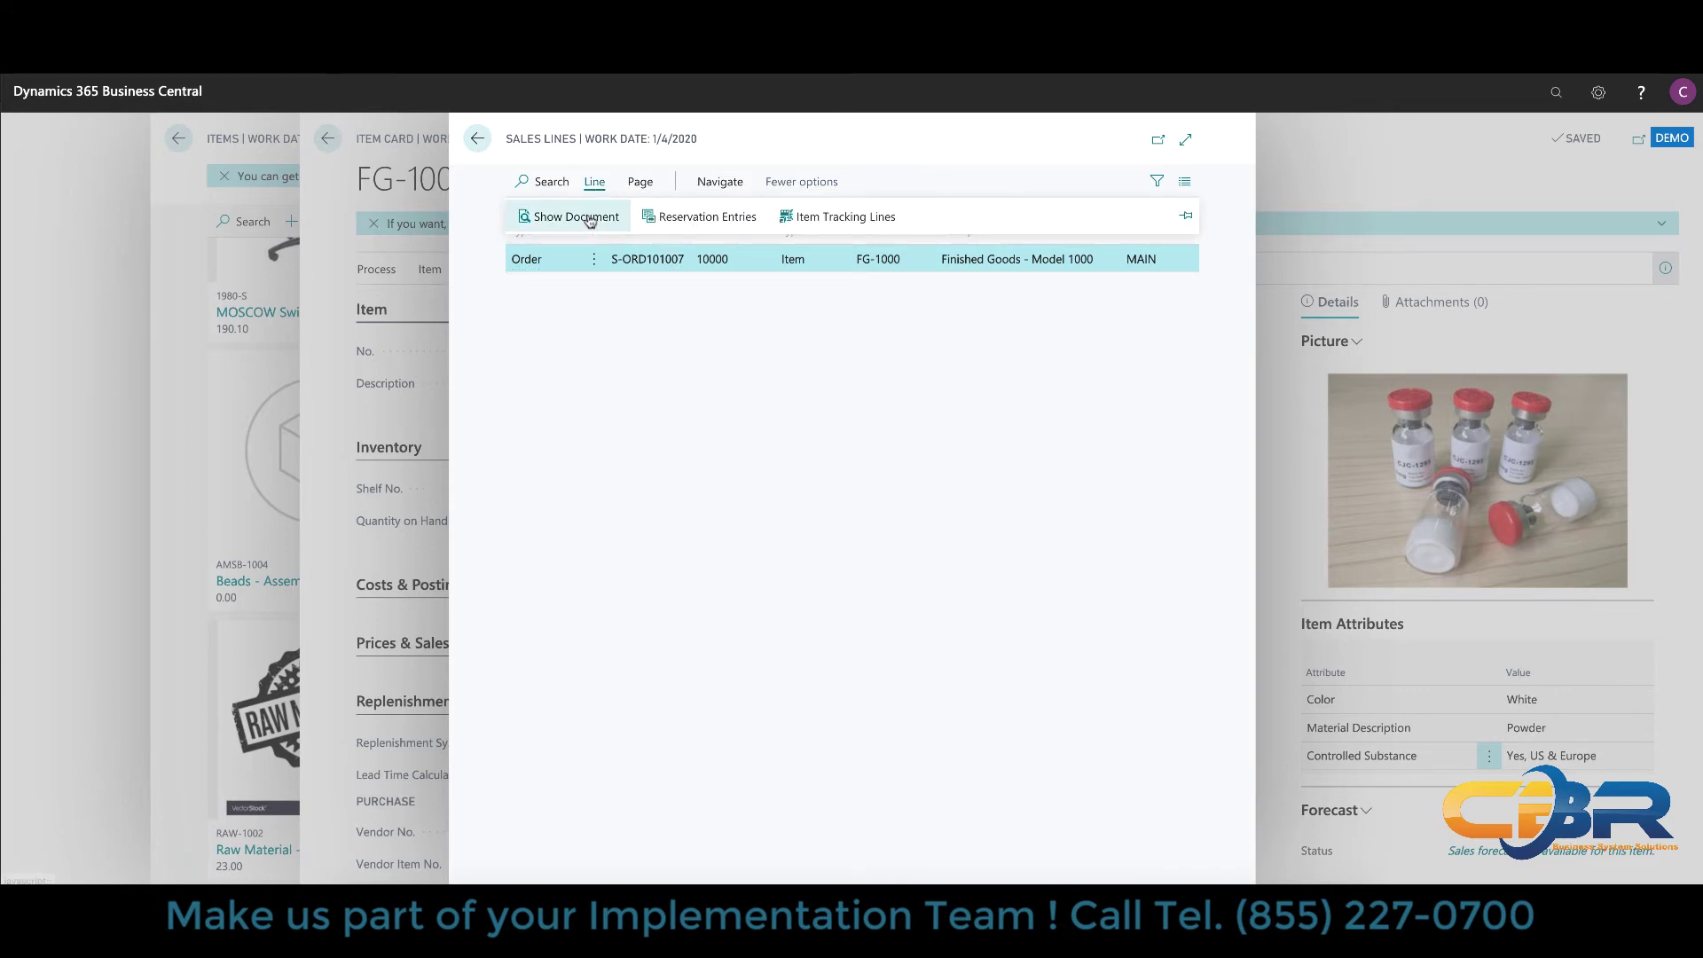
{"action": "left_click", "coordinate": [588, 215]}
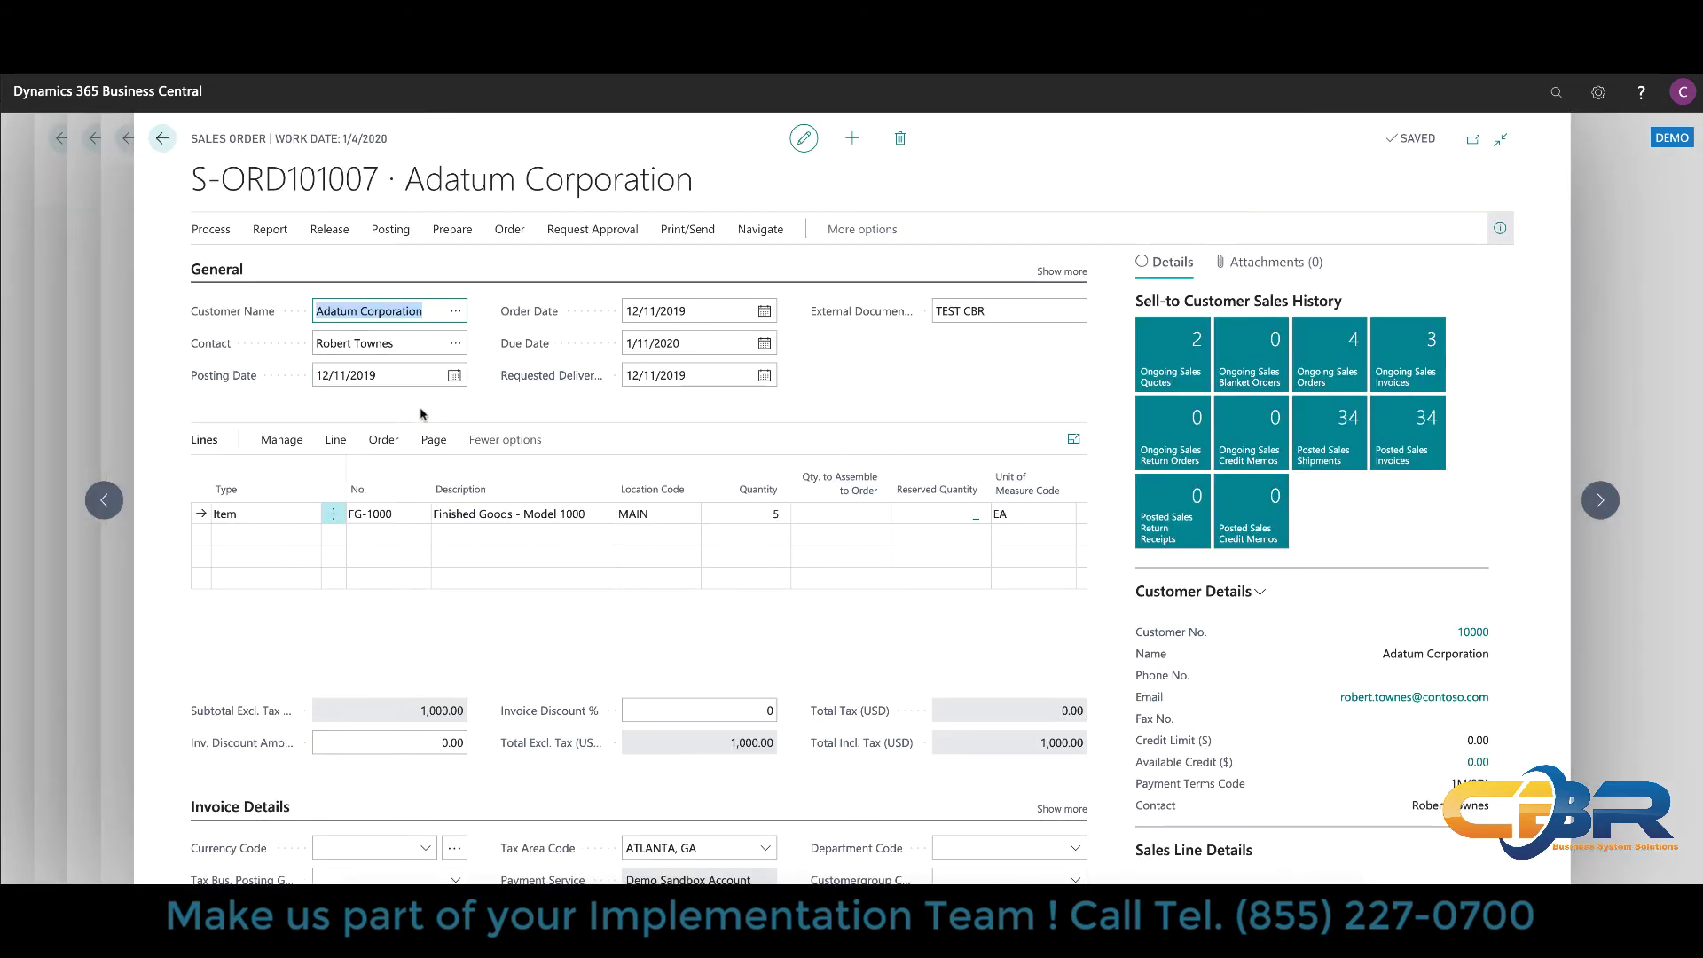
Check the quantity, location code and description on the FG-1000 line of the Adatum Corporation sales order
{"action": "left_click", "coordinate": [768, 512]}
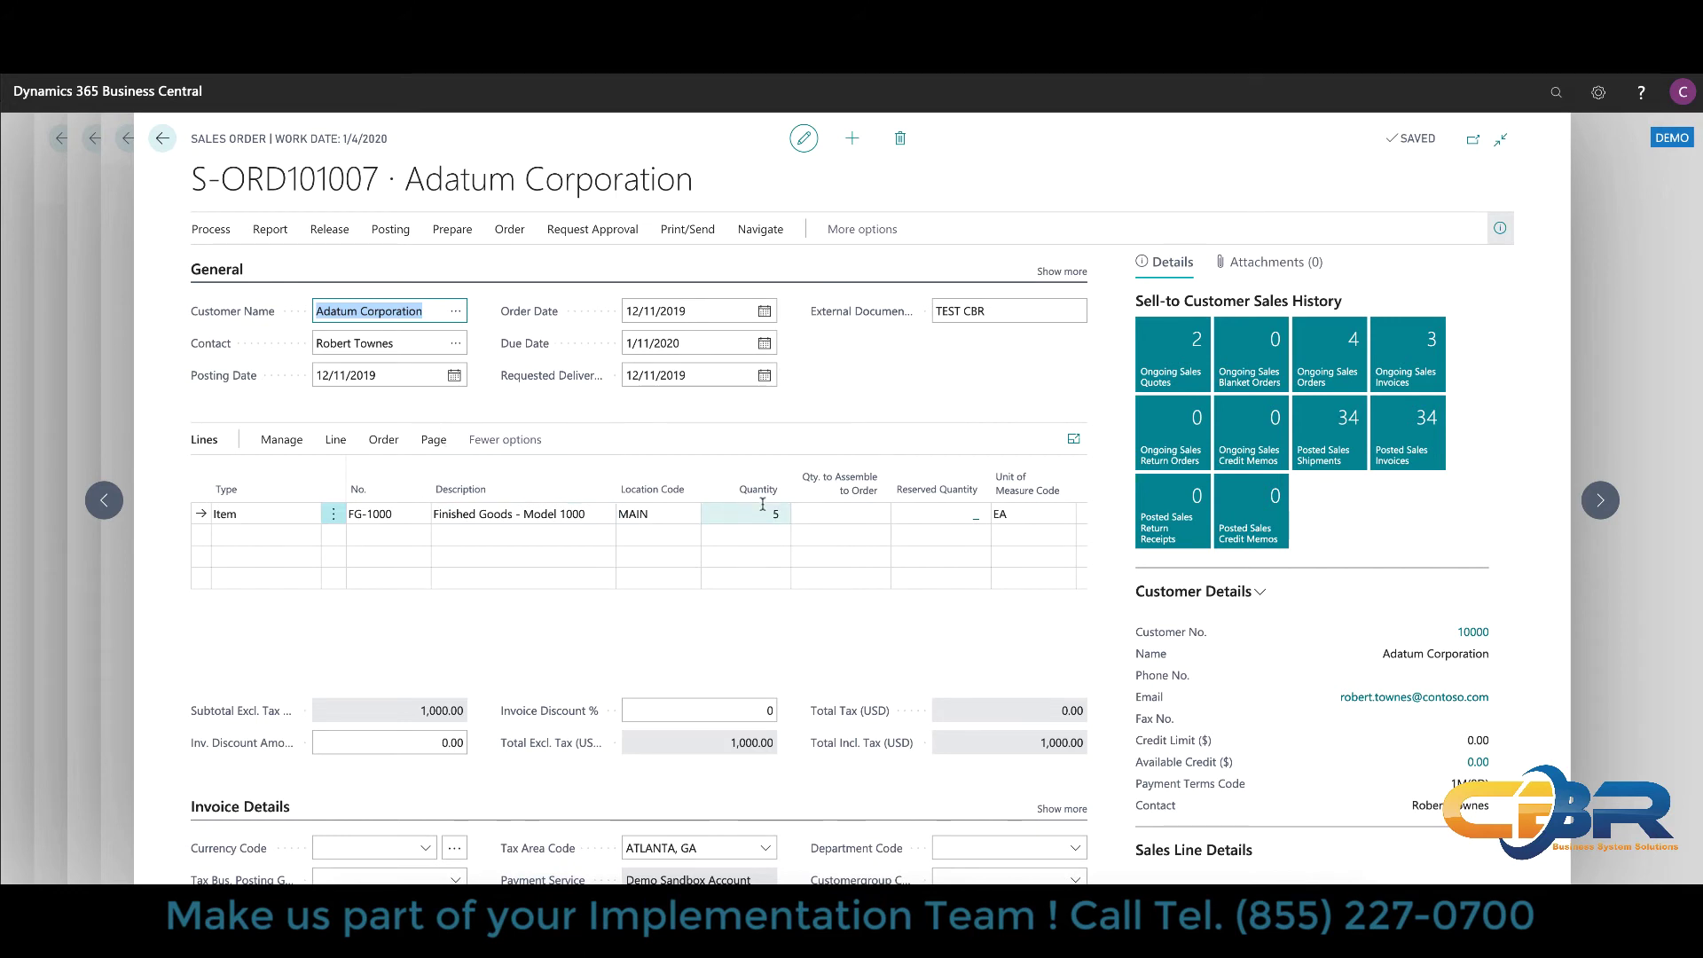
{"action": "left_click", "coordinate": [637, 511]}
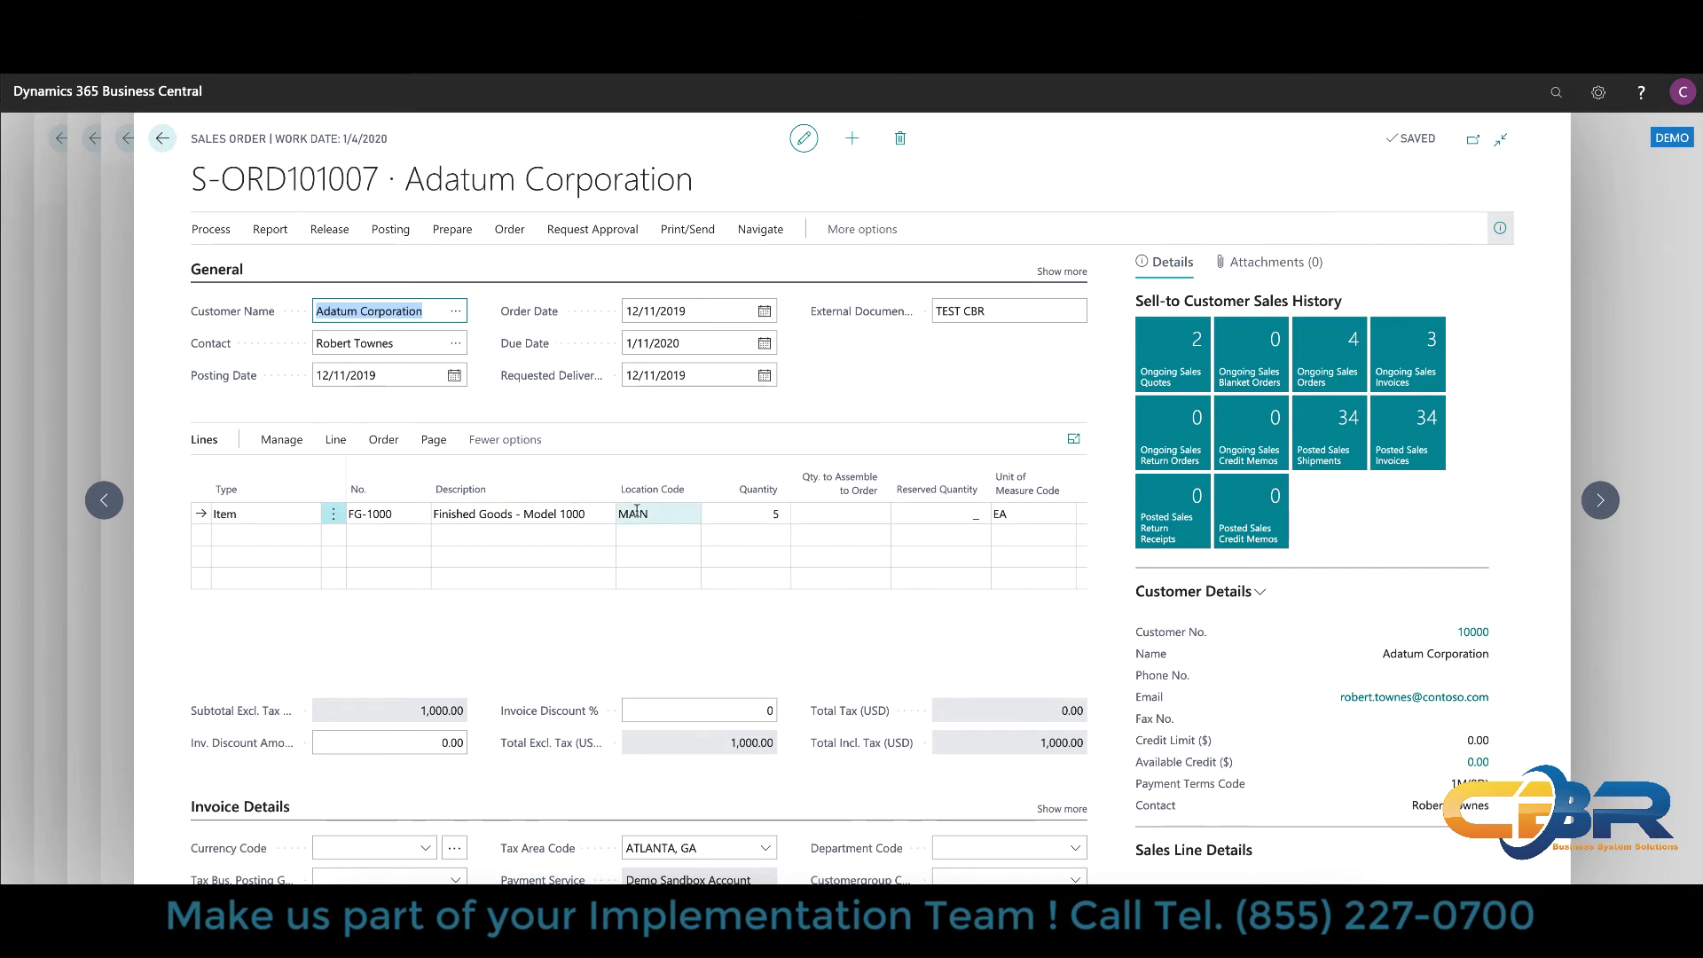
{"action": "left_click", "coordinate": [497, 513]}
{"action": "left_click", "coordinate": [430, 531]}
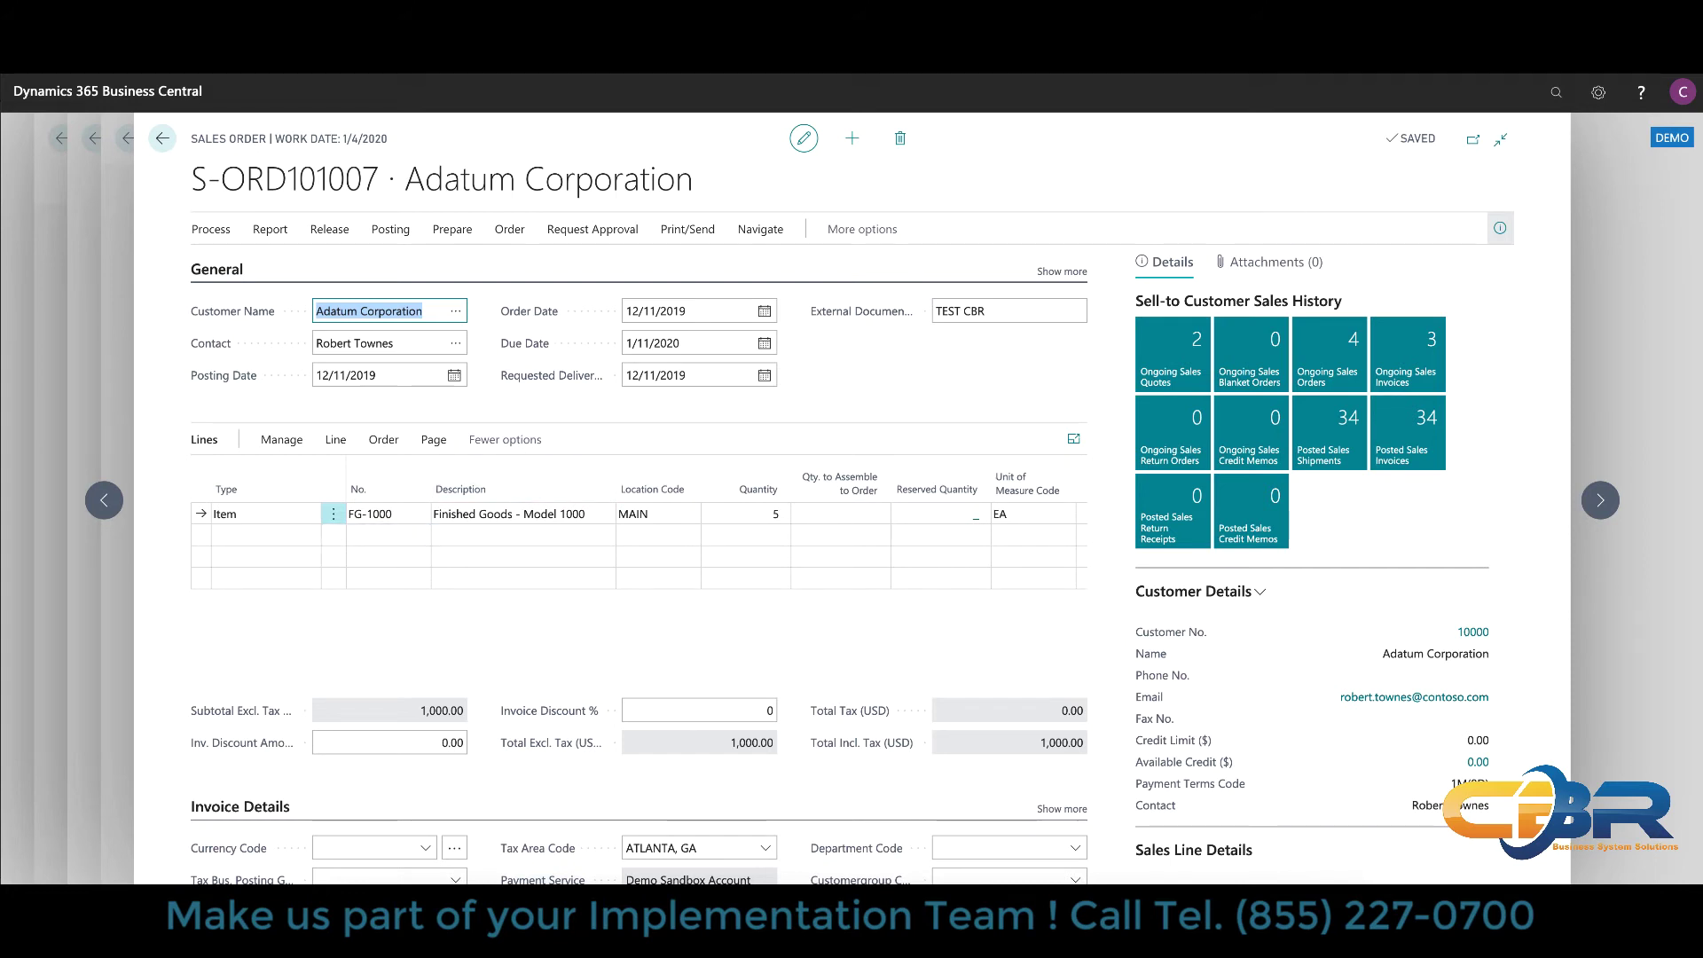
Close the sales order, sales lines, item card and item list to return to the Production Planner home page
{"action": "left_click", "coordinate": [162, 139]}
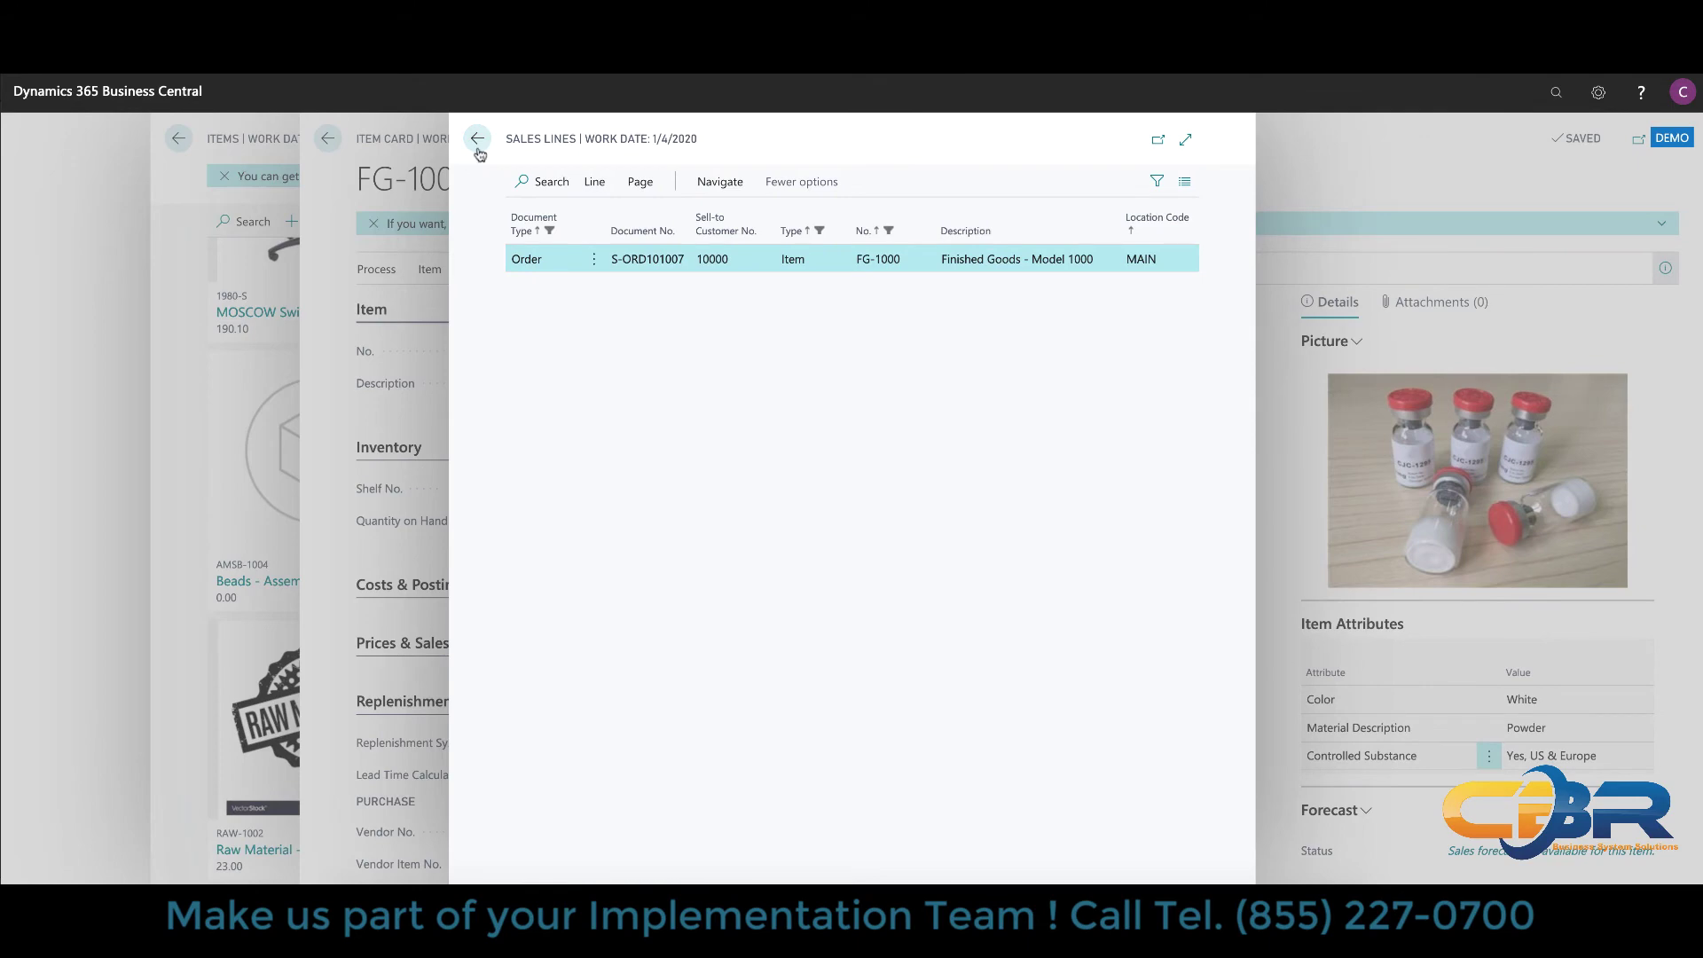
{"action": "left_click", "coordinate": [477, 144]}
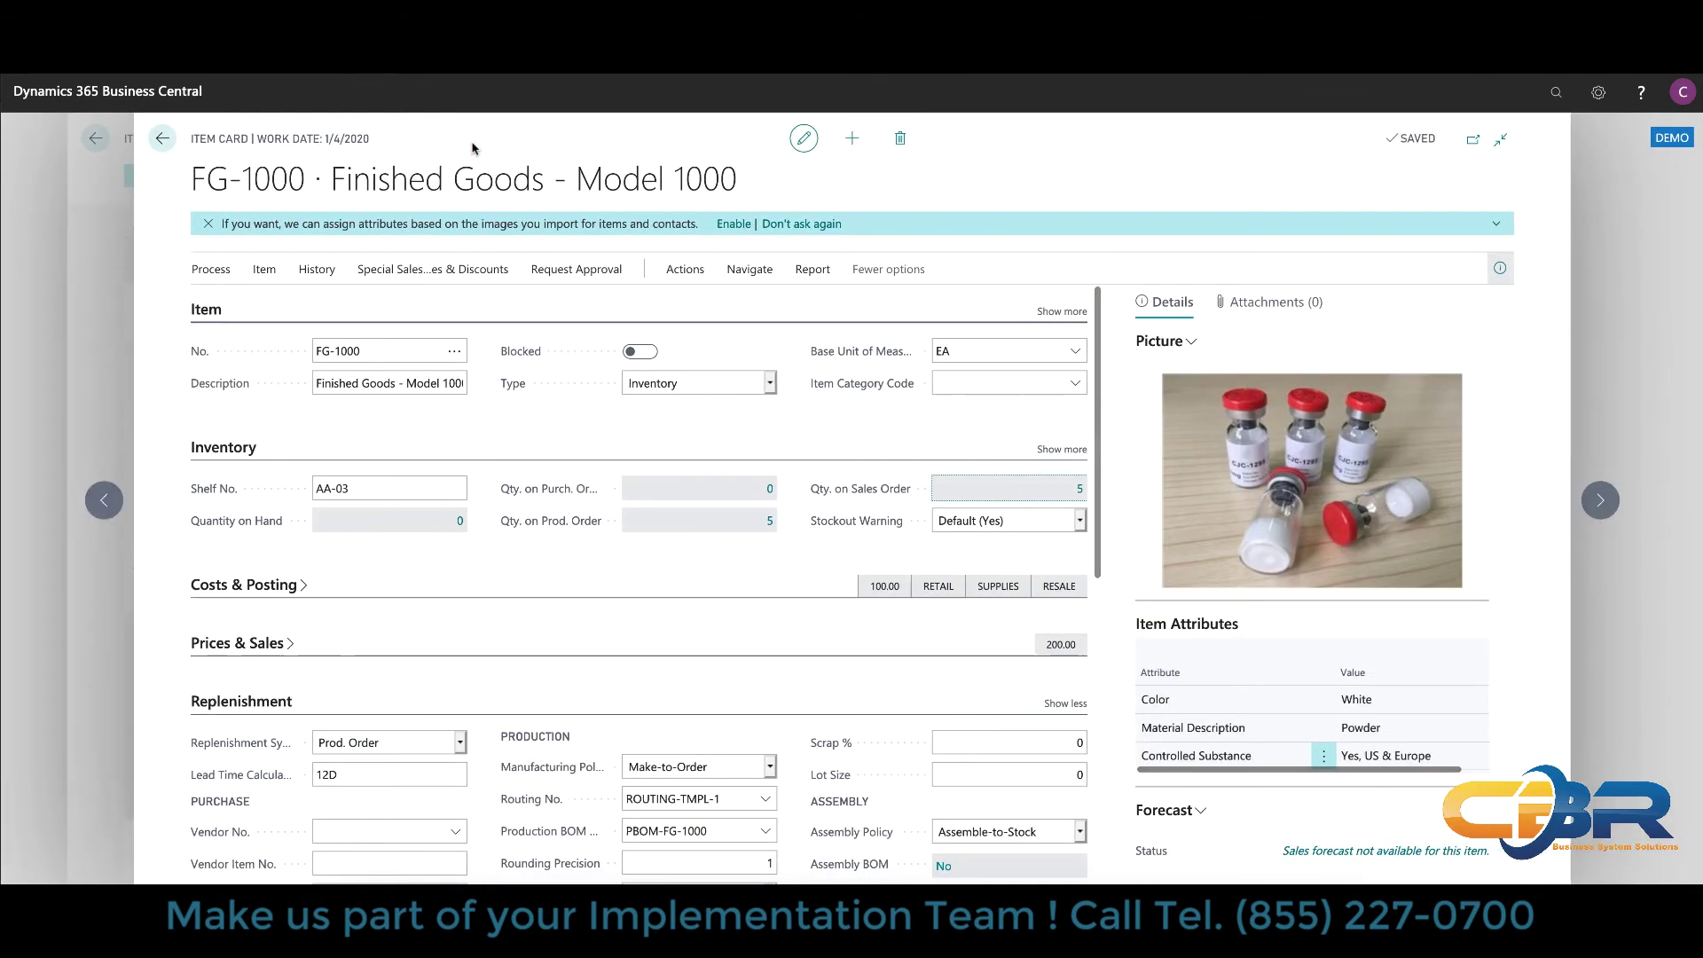
{"action": "left_click", "coordinate": [162, 149]}
{"action": "left_click", "coordinate": [159, 147]}
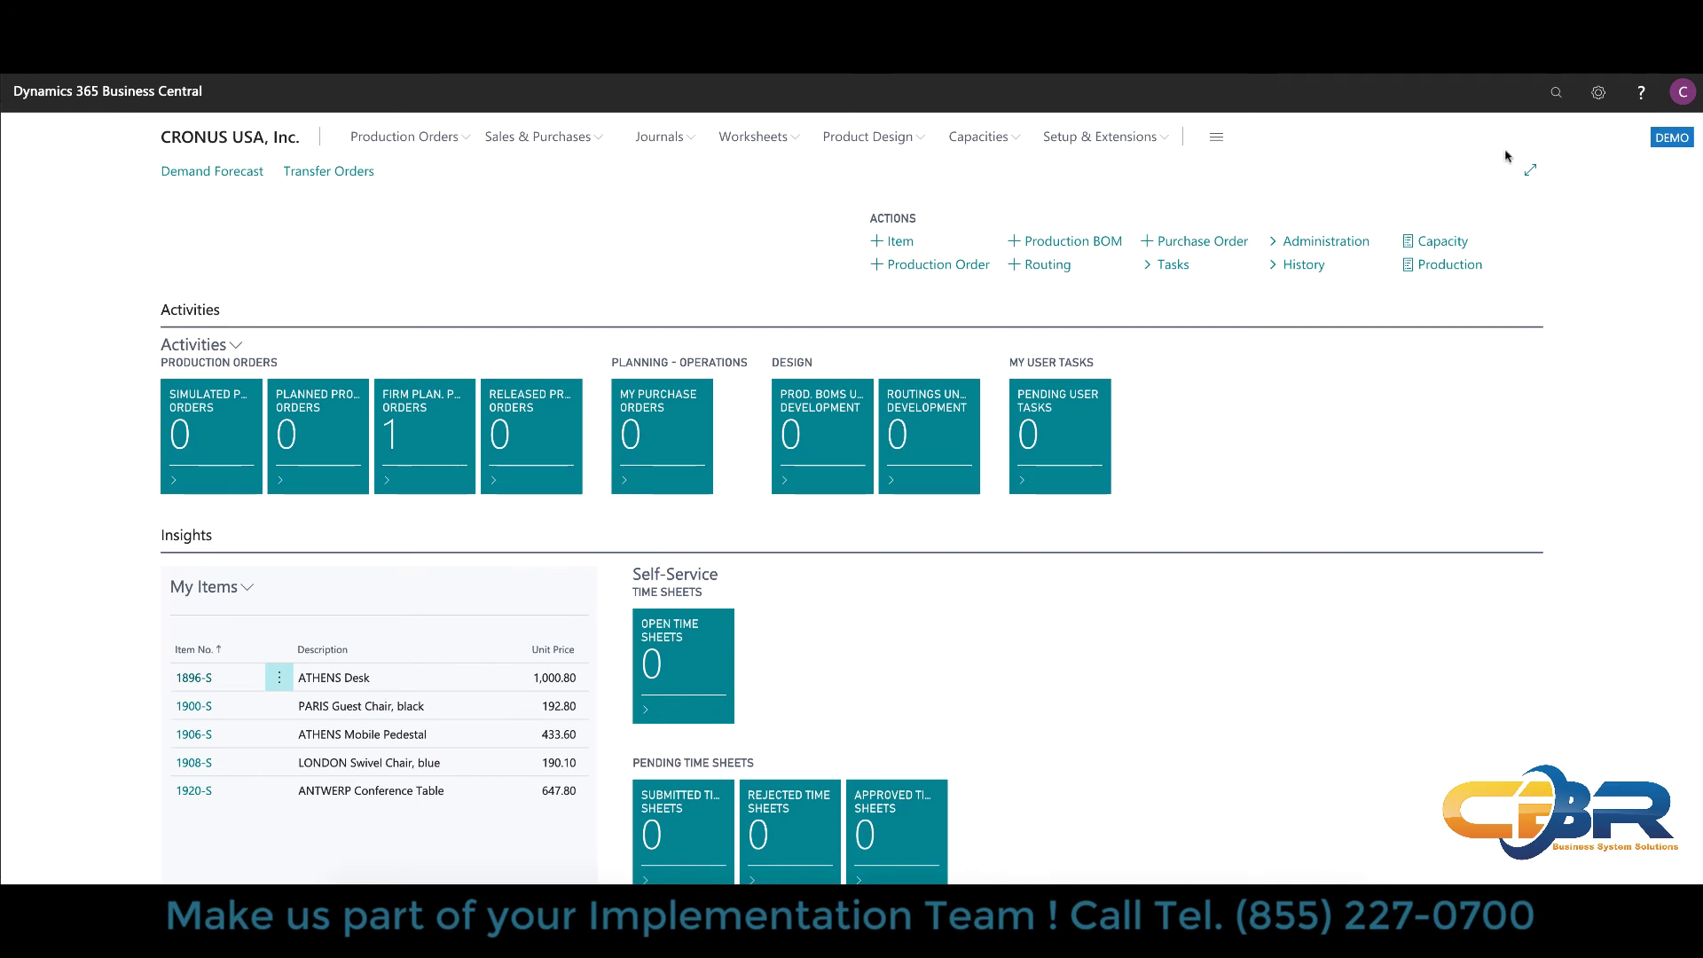
Search for "order pla", open the Order Planning page and check the line and process actions it offers
{"action": "left_click", "coordinate": [1562, 105]}
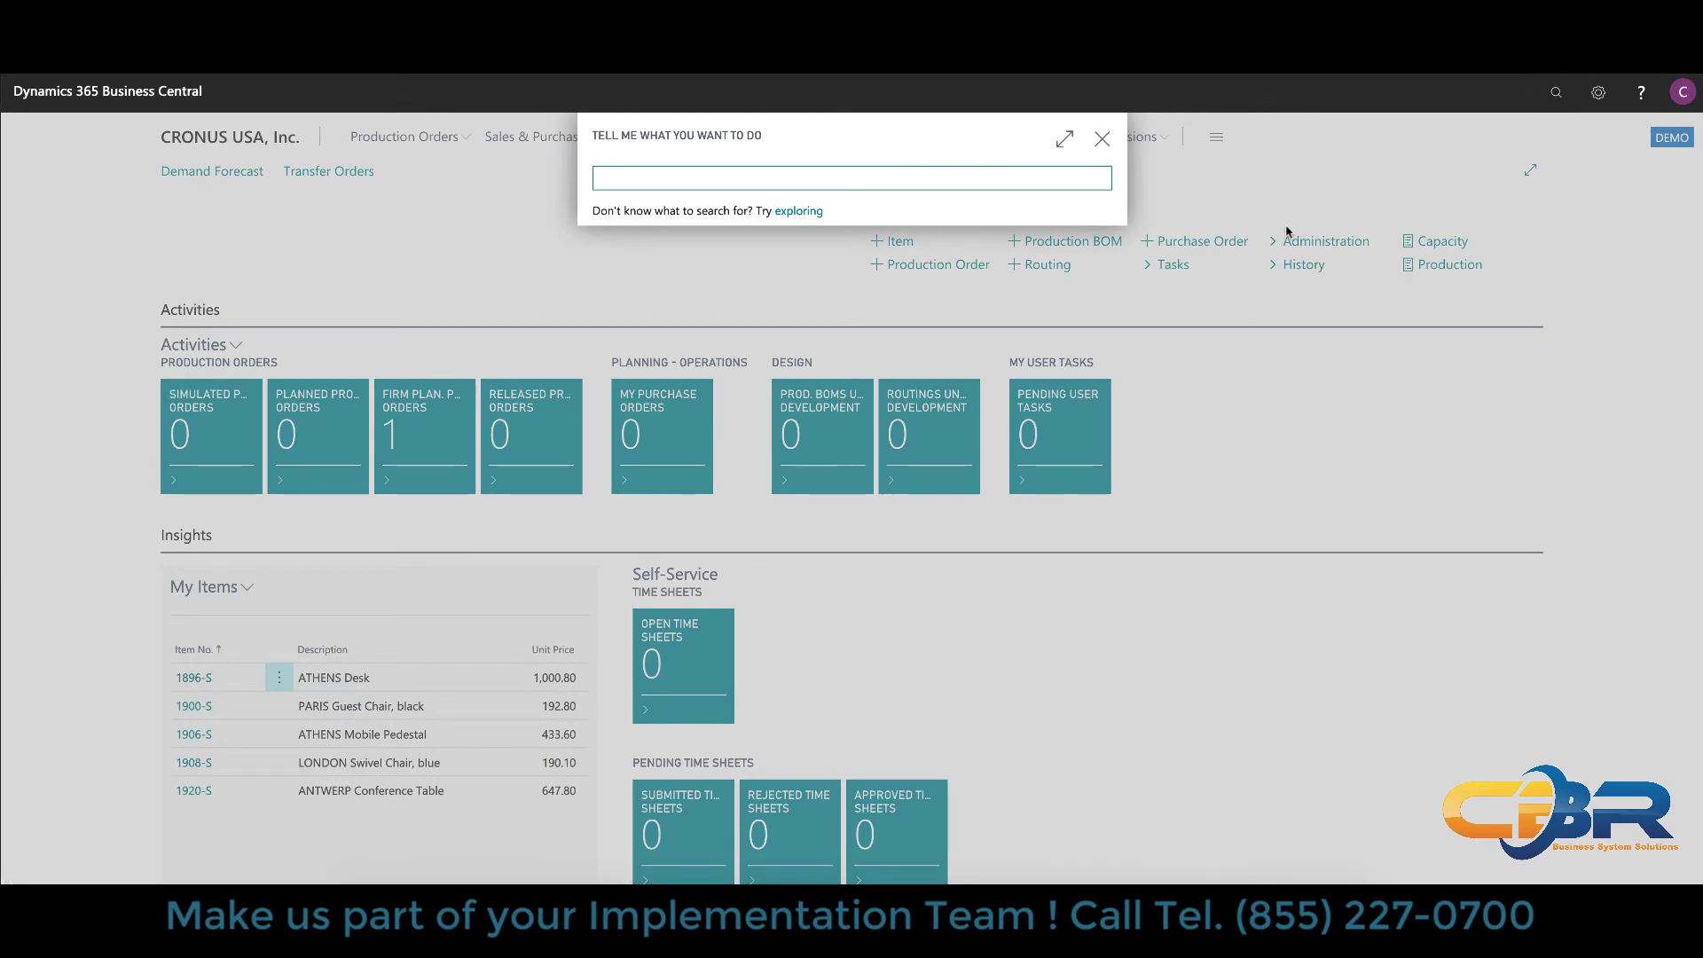
{"action": "type", "text": "order pla"}
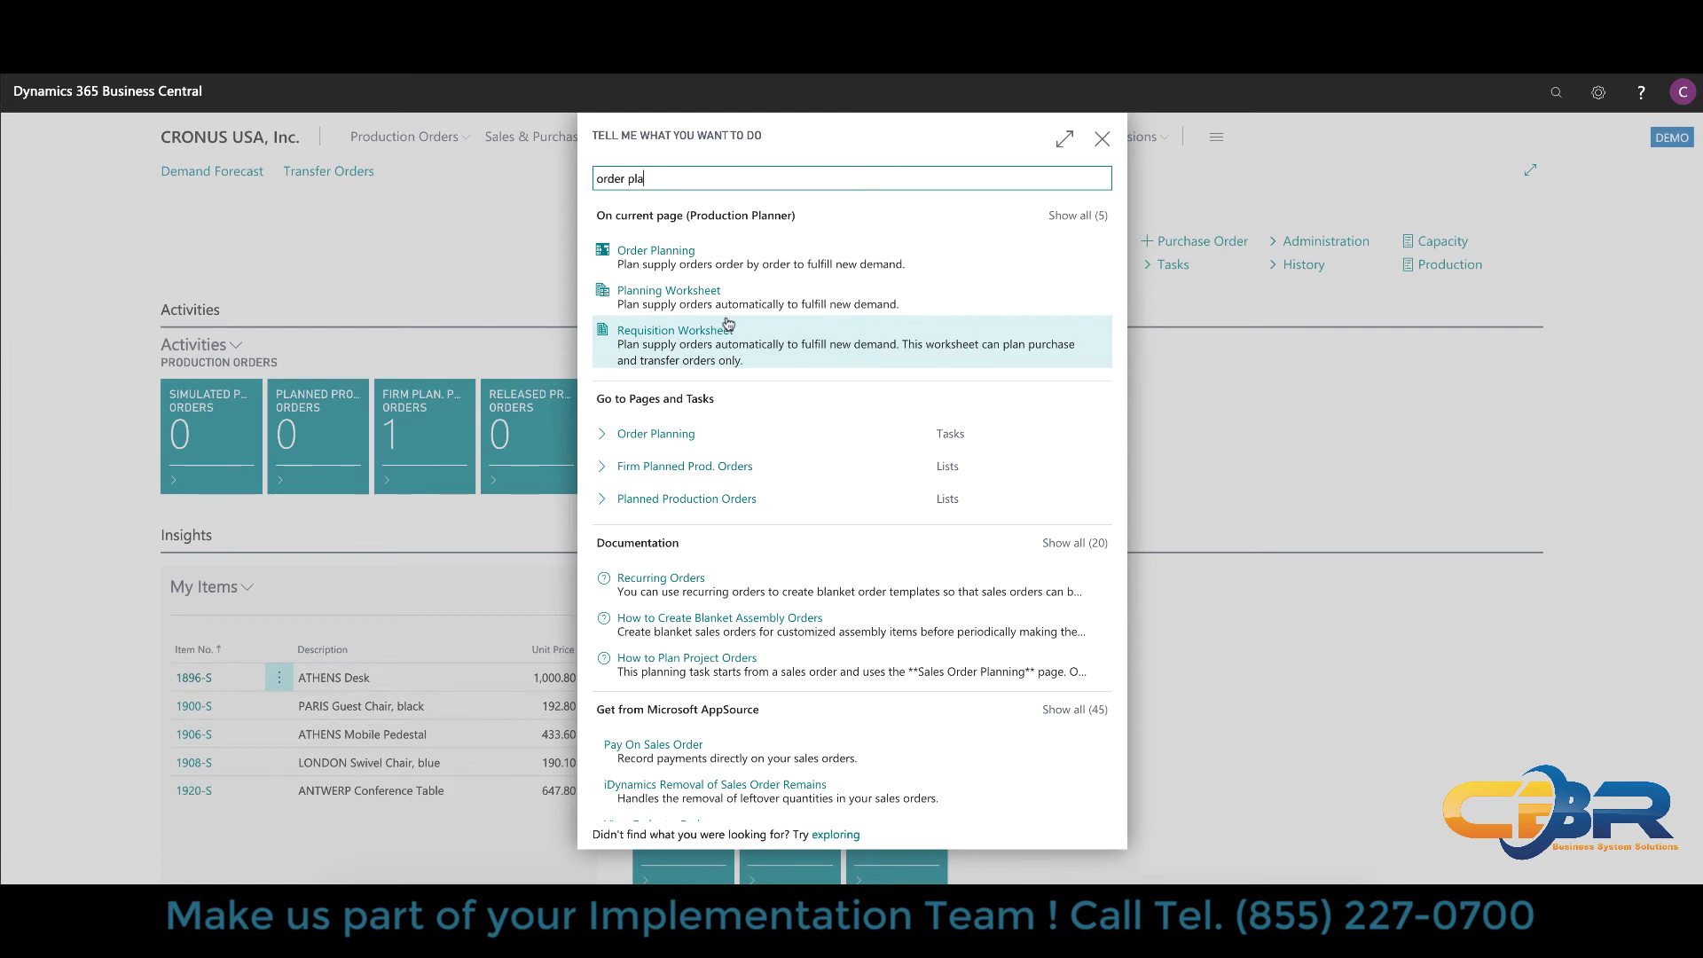
{"action": "left_click", "coordinate": [657, 257]}
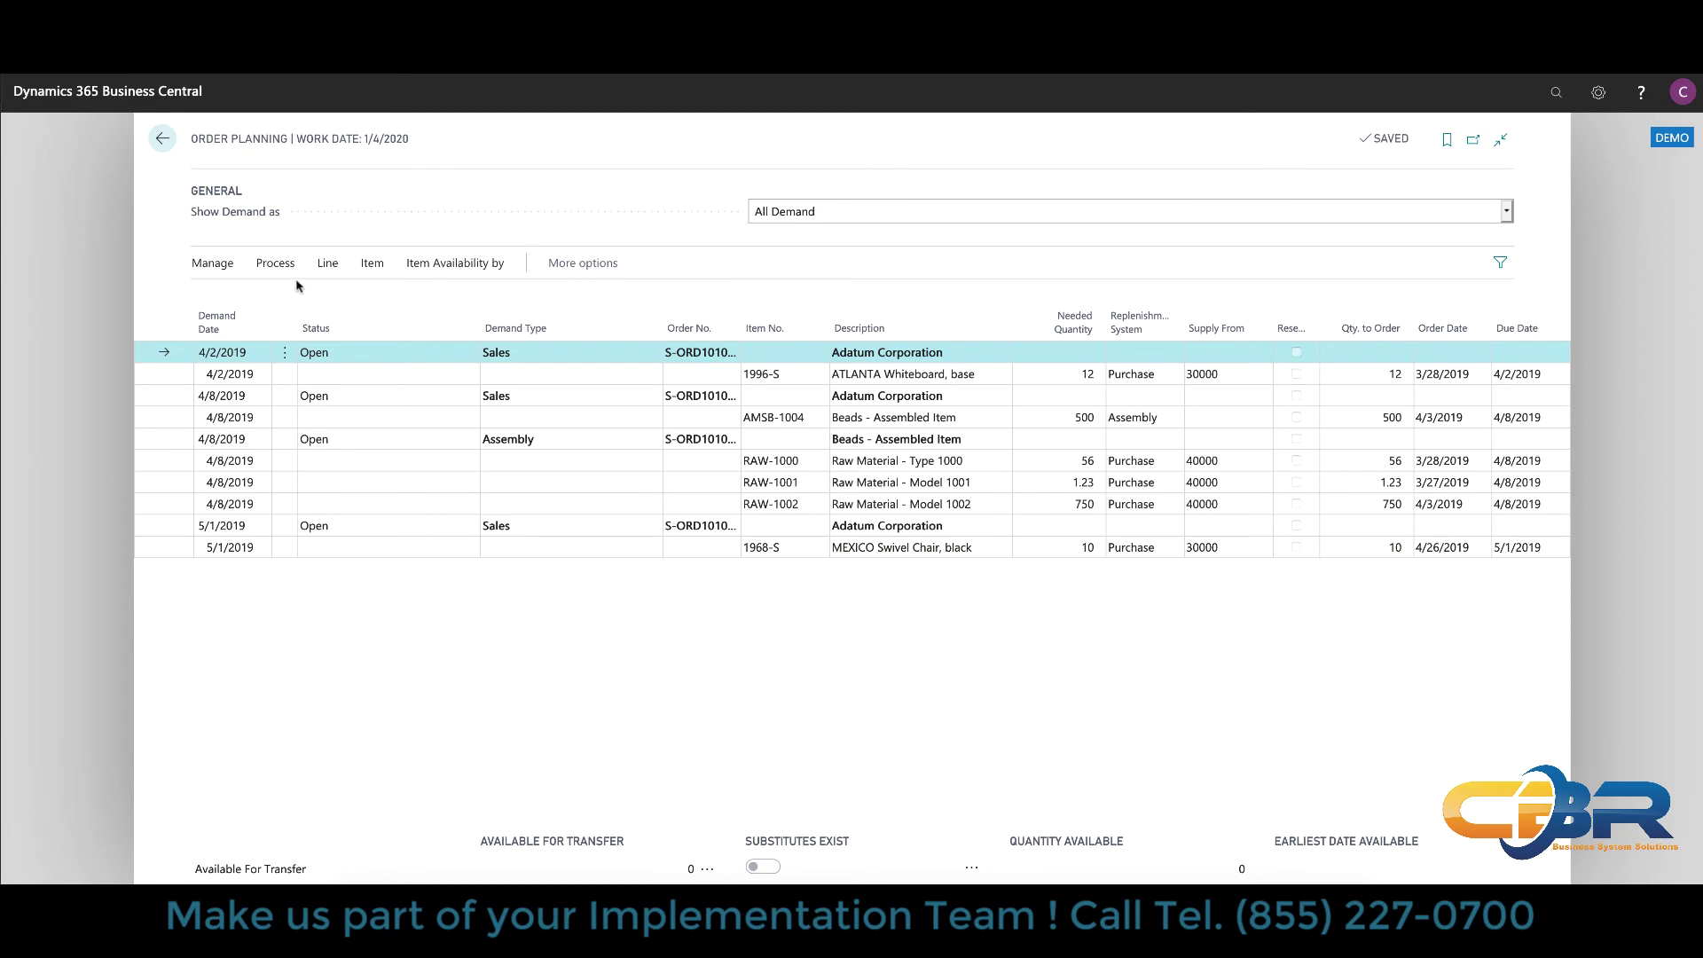
{"action": "left_click", "coordinate": [325, 266]}
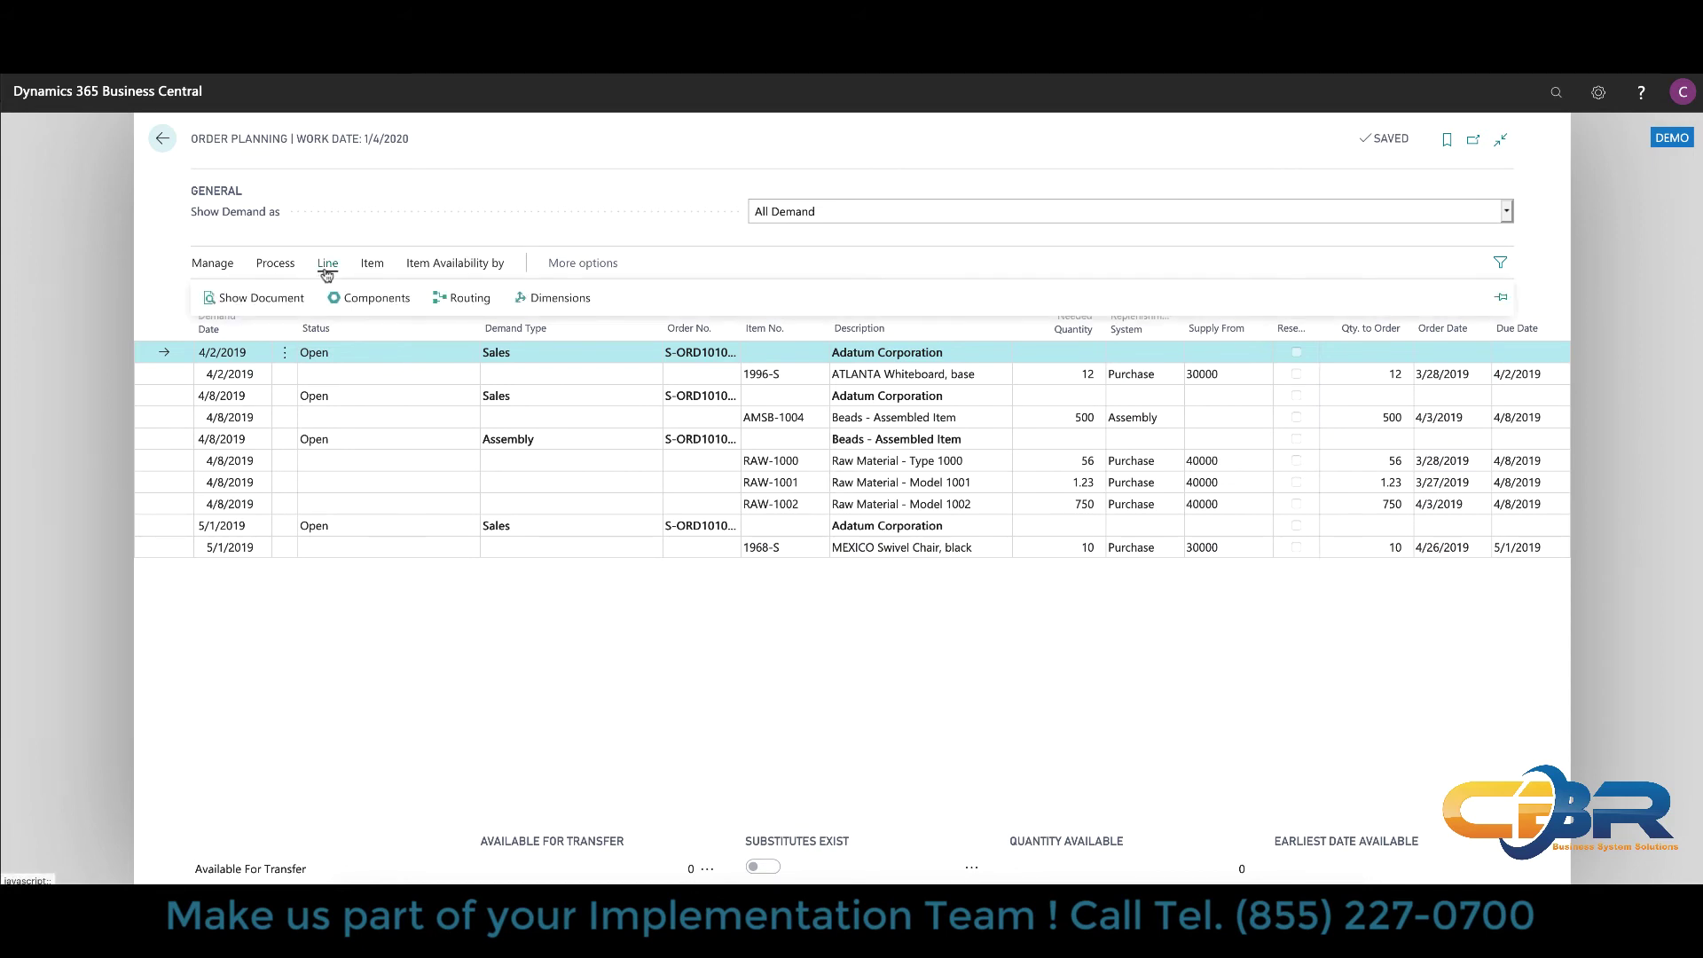
{"action": "left_click", "coordinate": [275, 264]}
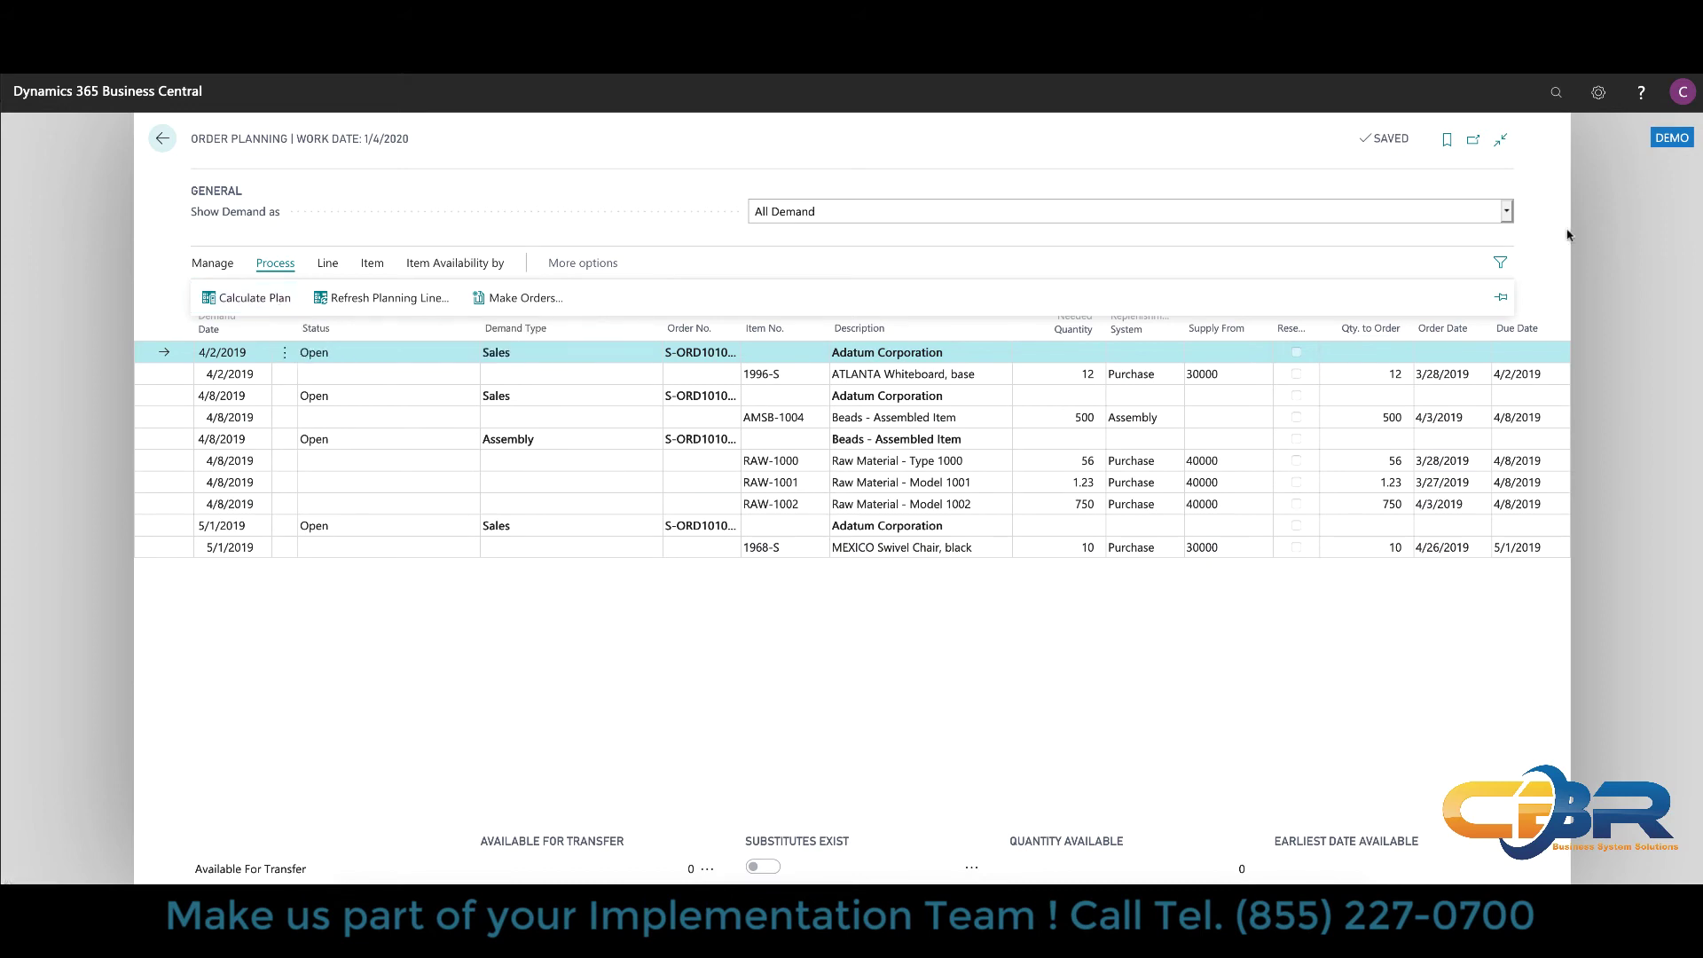
Limit the order planning view to Sales Demand and calculate the plan
{"action": "left_click", "coordinate": [1506, 212]}
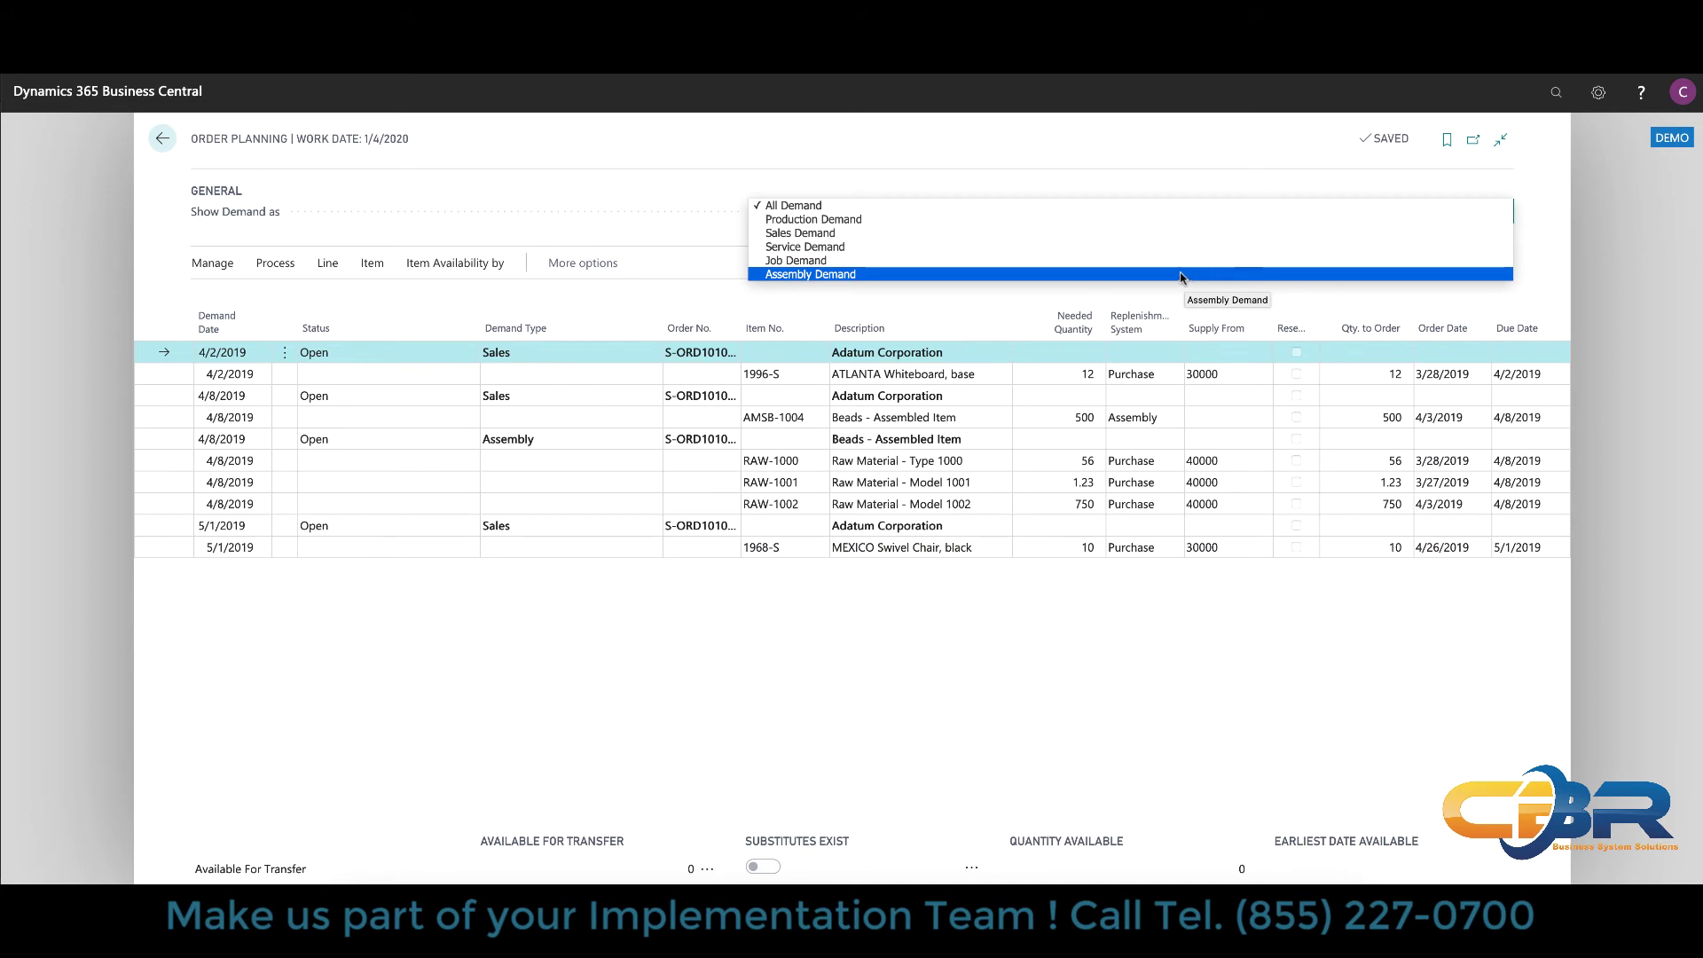
{"action": "left_click", "coordinate": [925, 236]}
{"action": "left_click", "coordinate": [275, 263]}
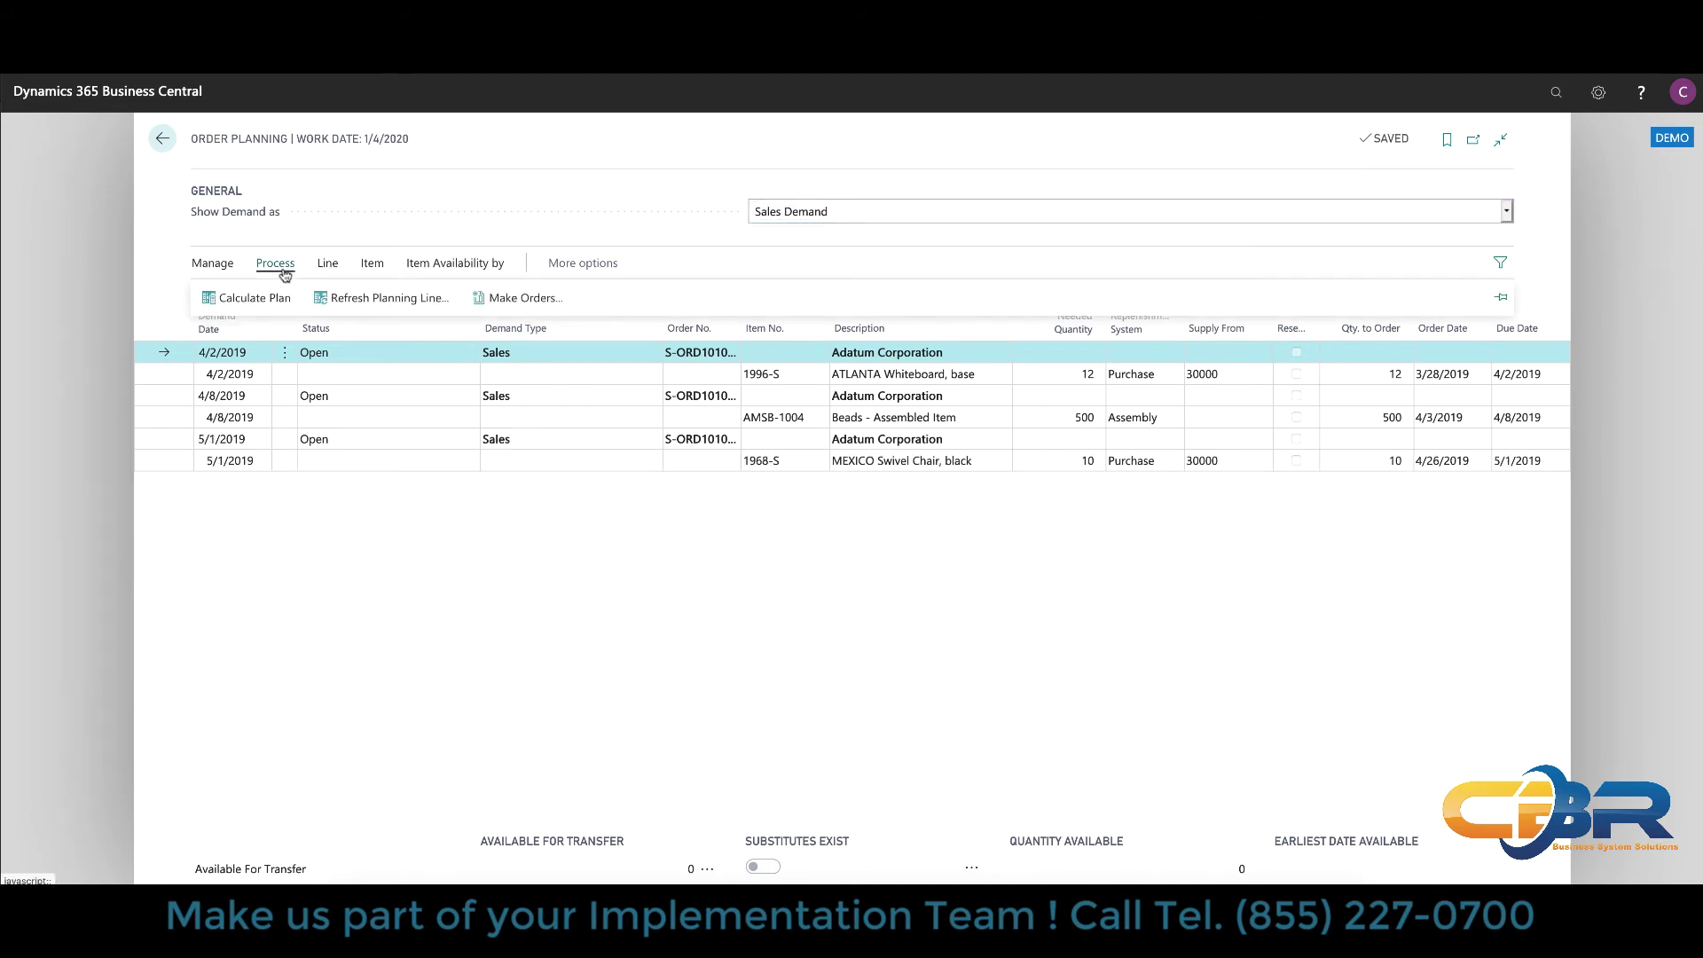
{"action": "left_click", "coordinate": [268, 294]}
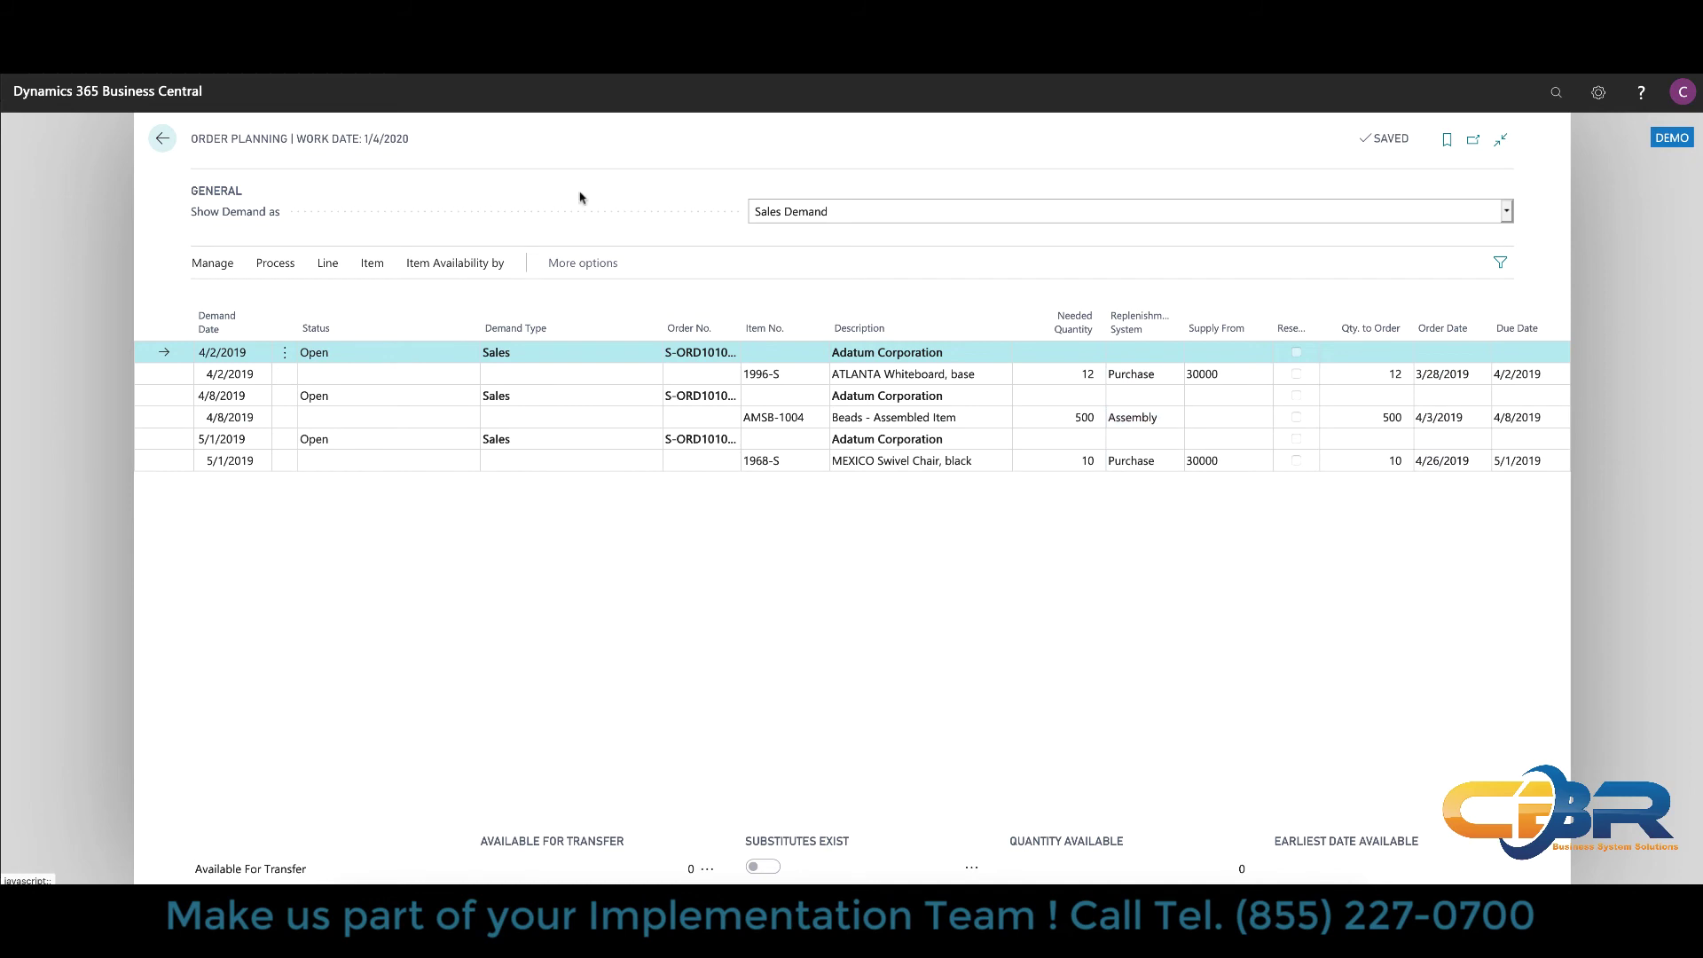
Leave order planning and open the firm planned production order PRODF-1002 for Finished Goods - Model 1000
{"action": "left_click", "coordinate": [163, 139]}
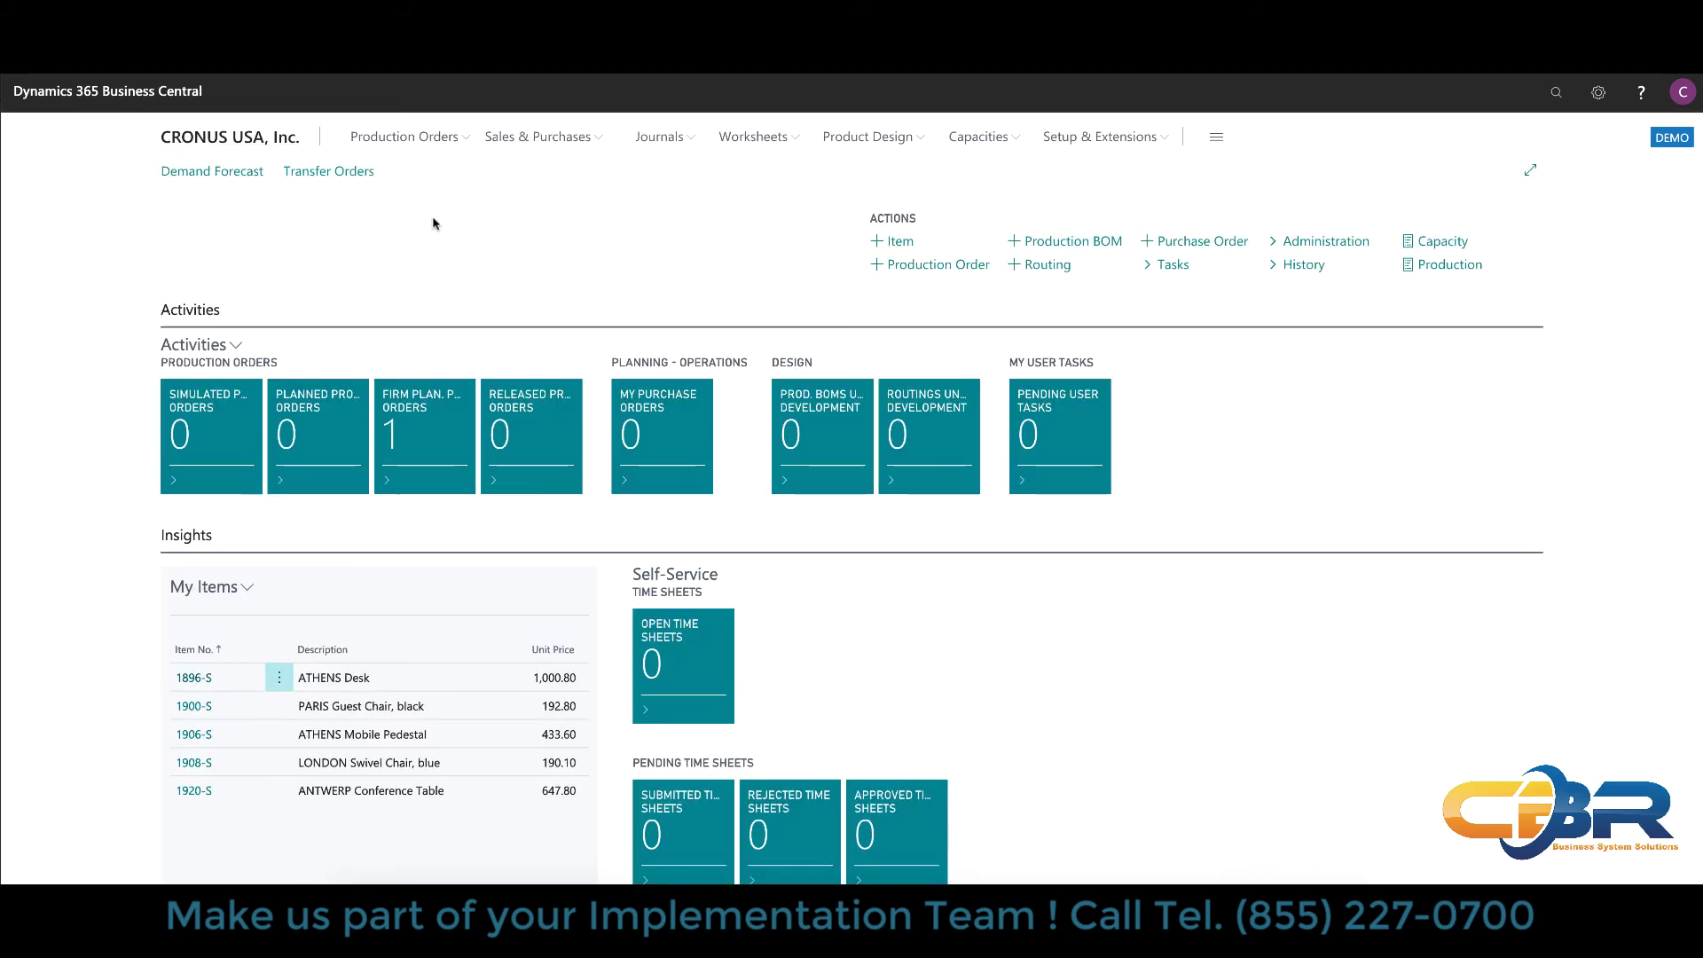
{"action": "left_click", "coordinate": [458, 140]}
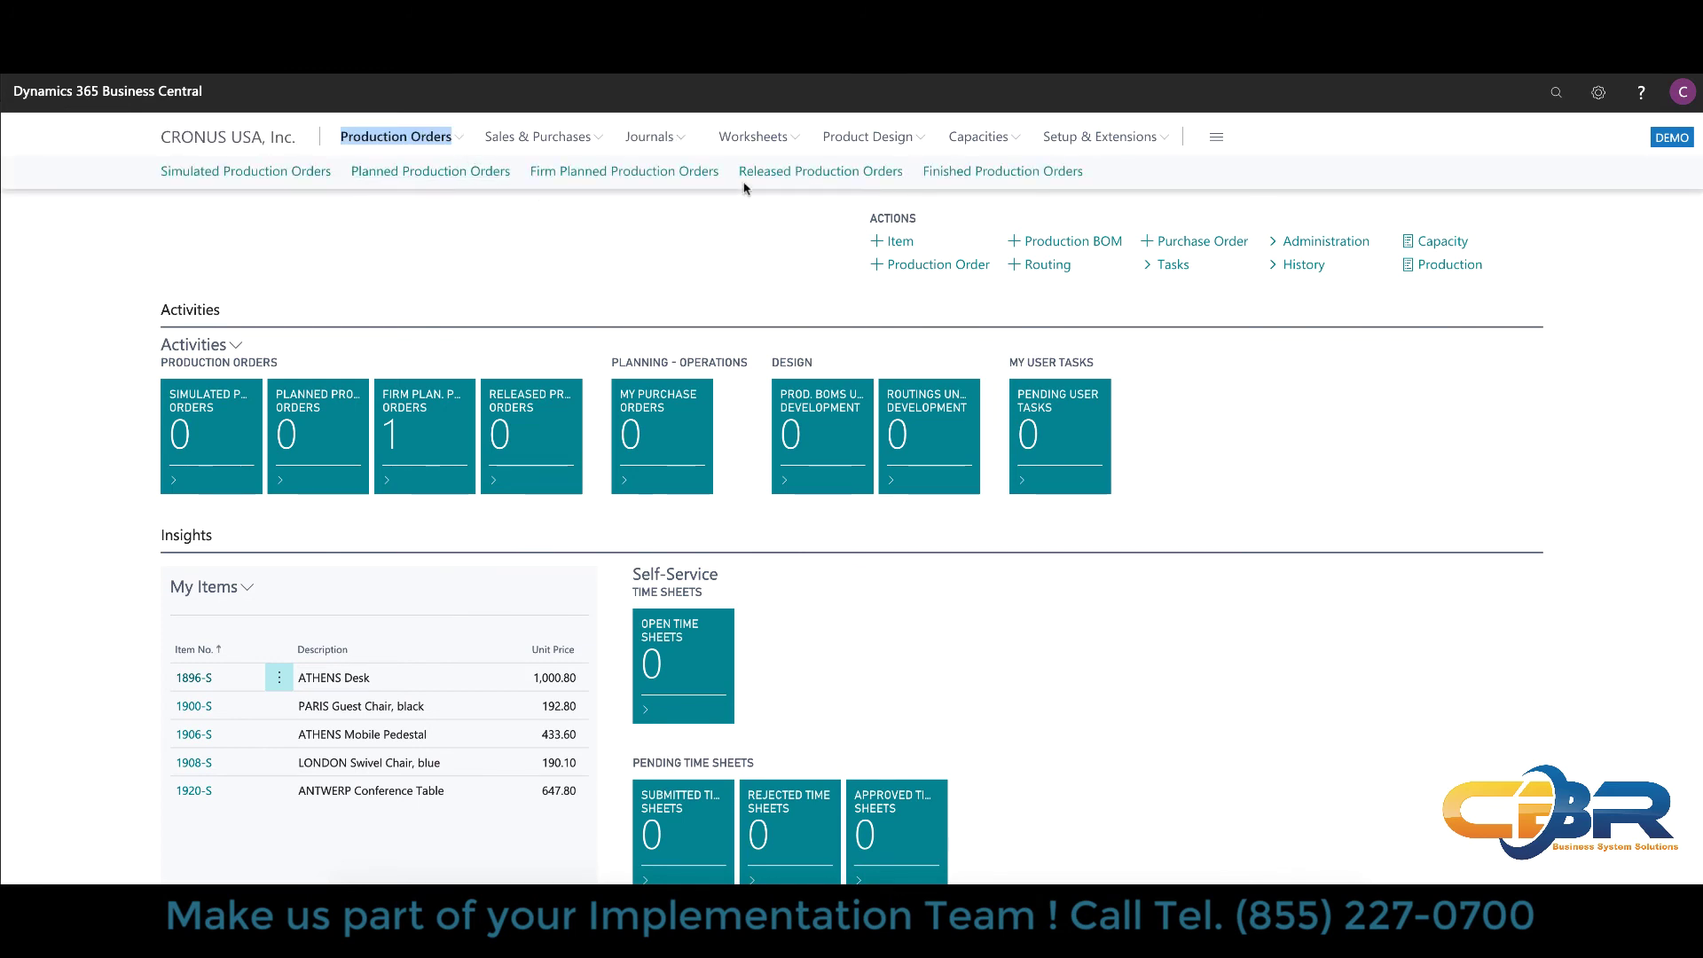
{"action": "left_click", "coordinate": [668, 178]}
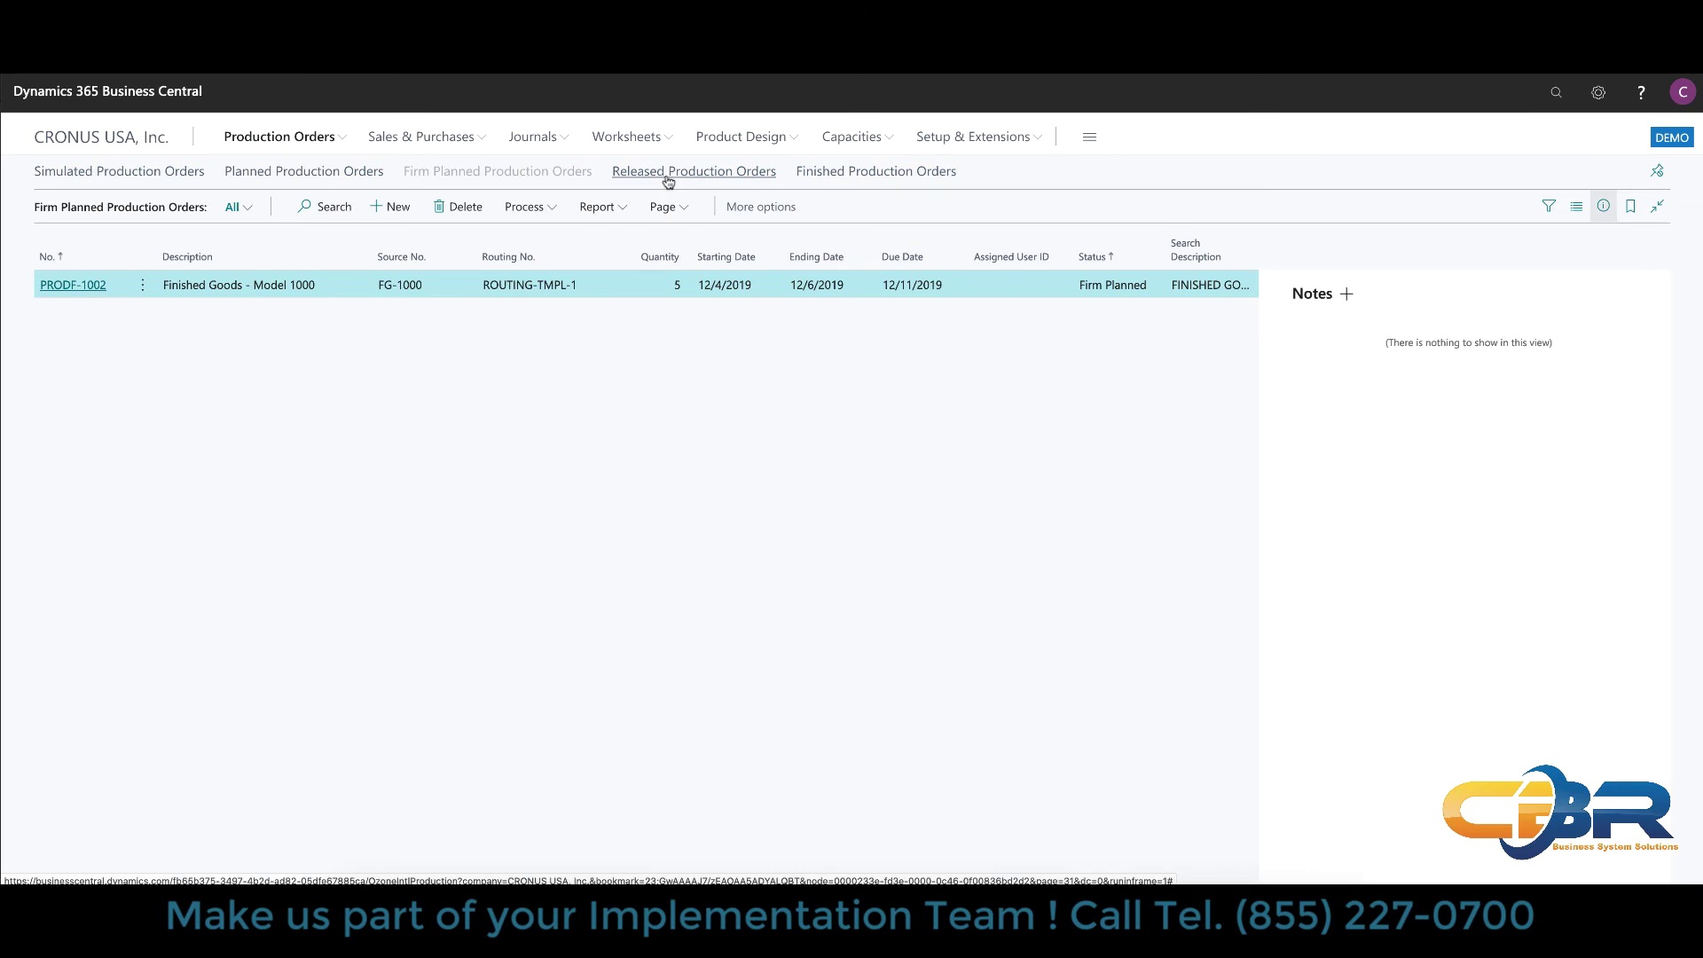
{"action": "left_click", "coordinate": [66, 289]}
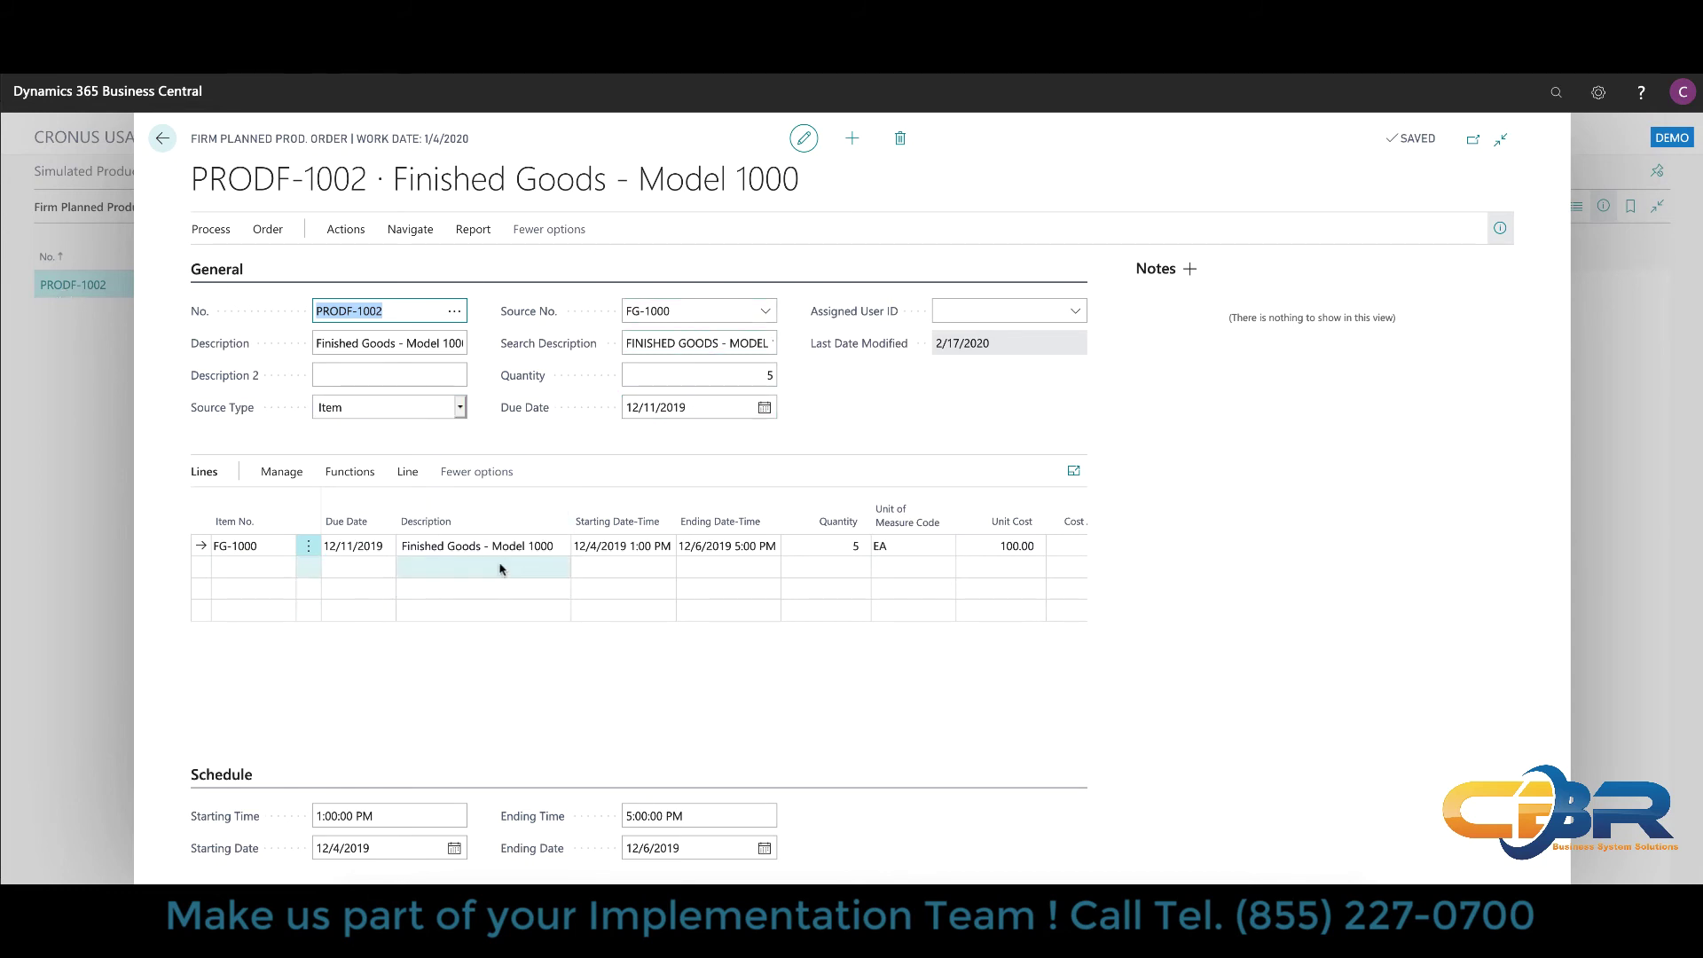
Review the routing operations, work centers and setup times of the FG-1000 line, and close the routing
{"action": "left_click", "coordinate": [463, 547]}
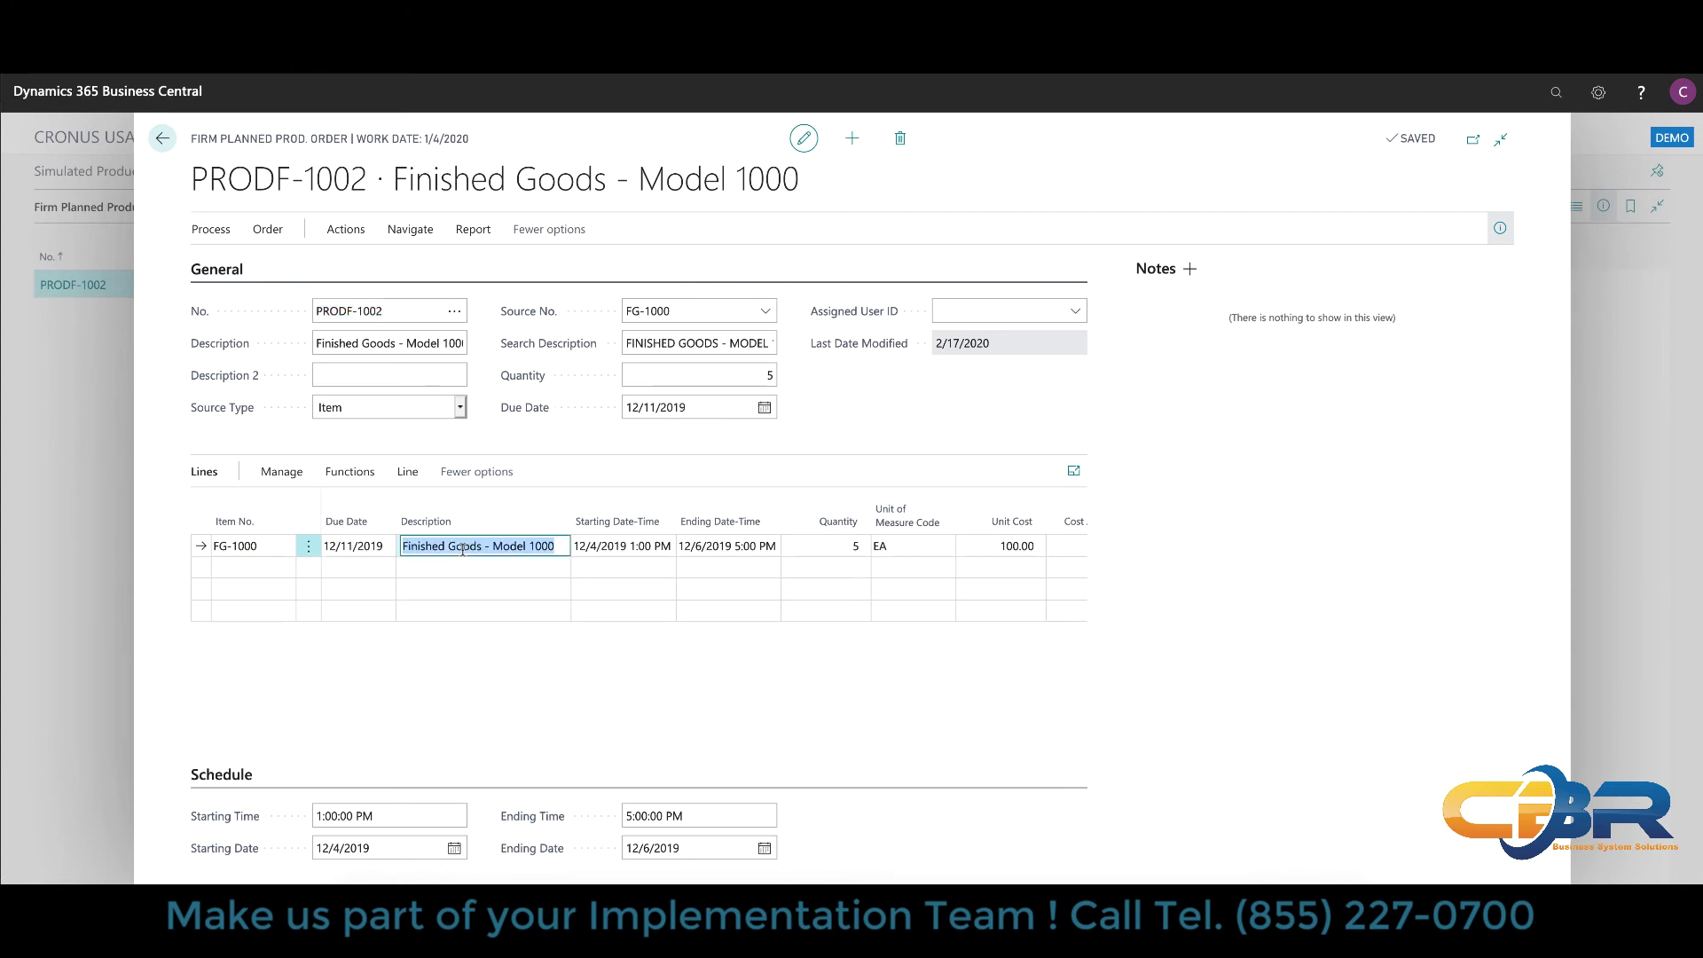
{"action": "left_click", "coordinate": [408, 475]}
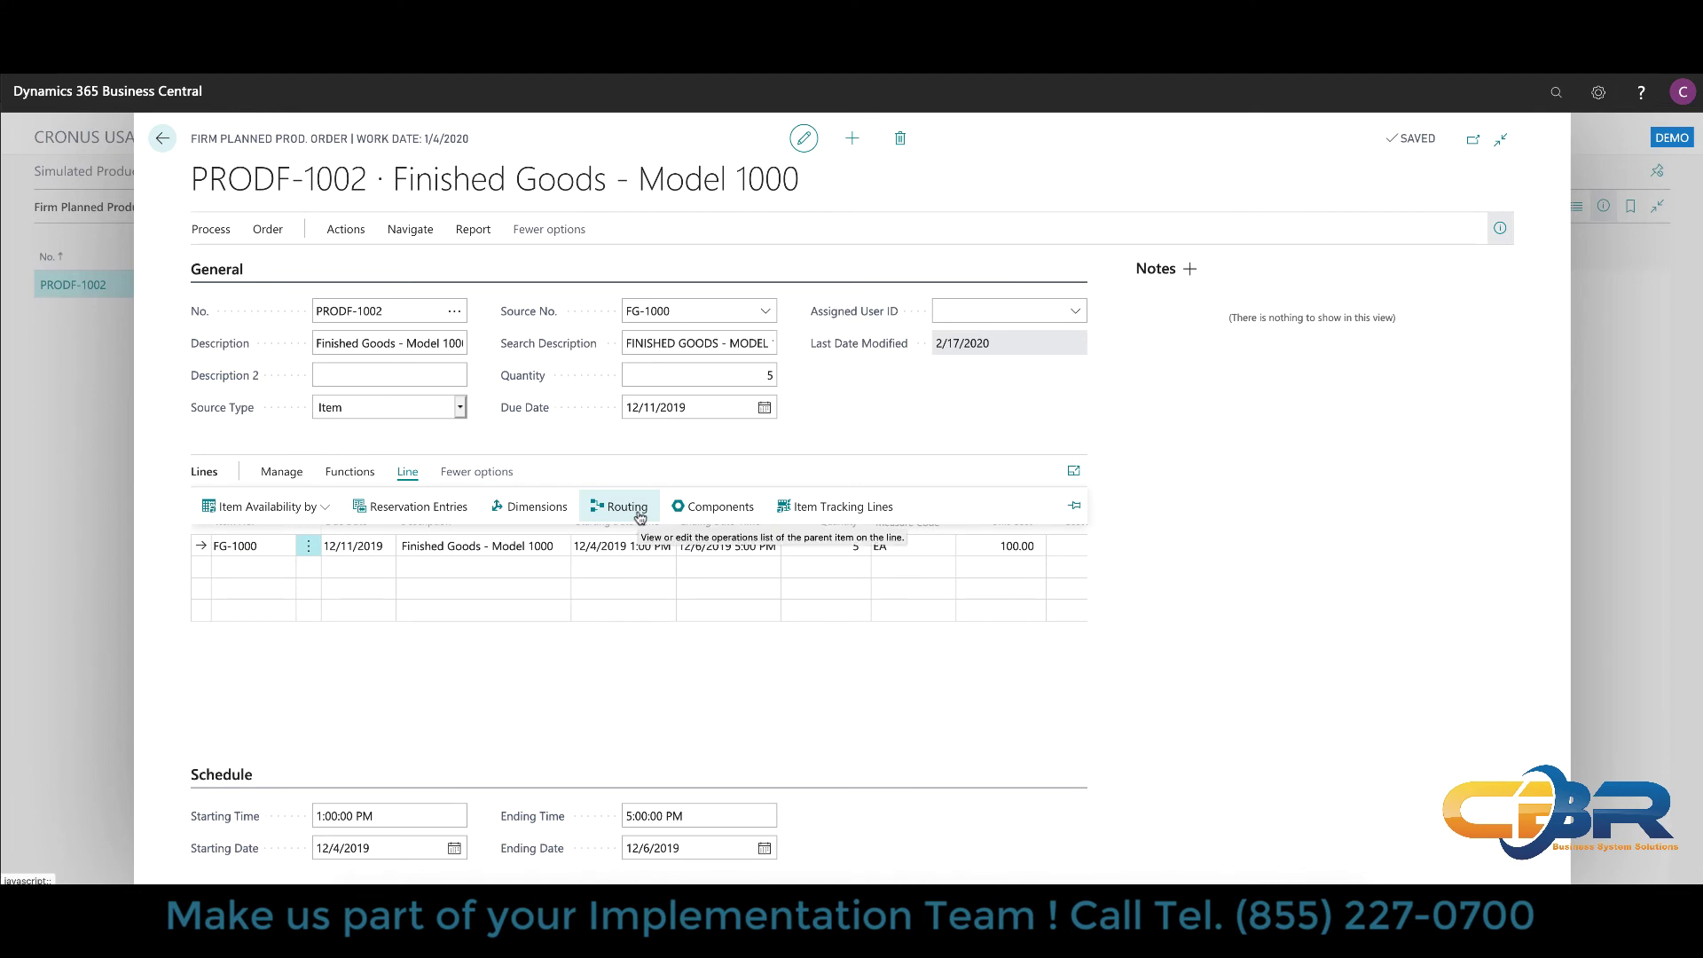
{"action": "left_click", "coordinate": [627, 506]}
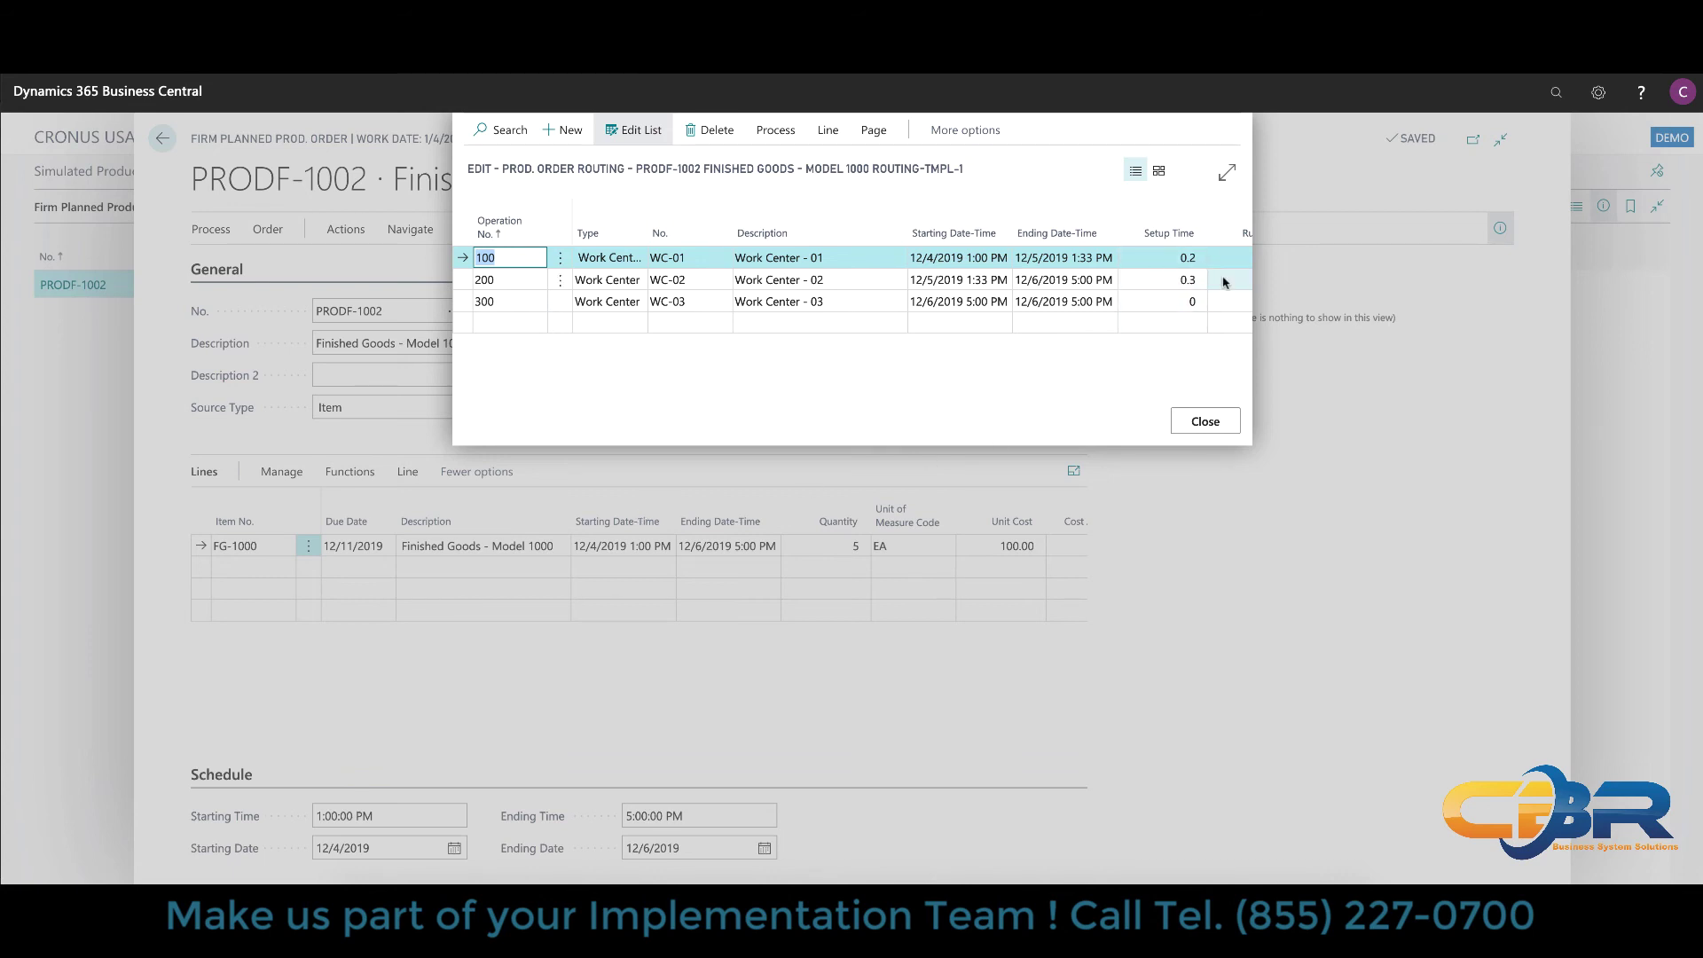
{"action": "left_click", "coordinate": [1205, 421]}
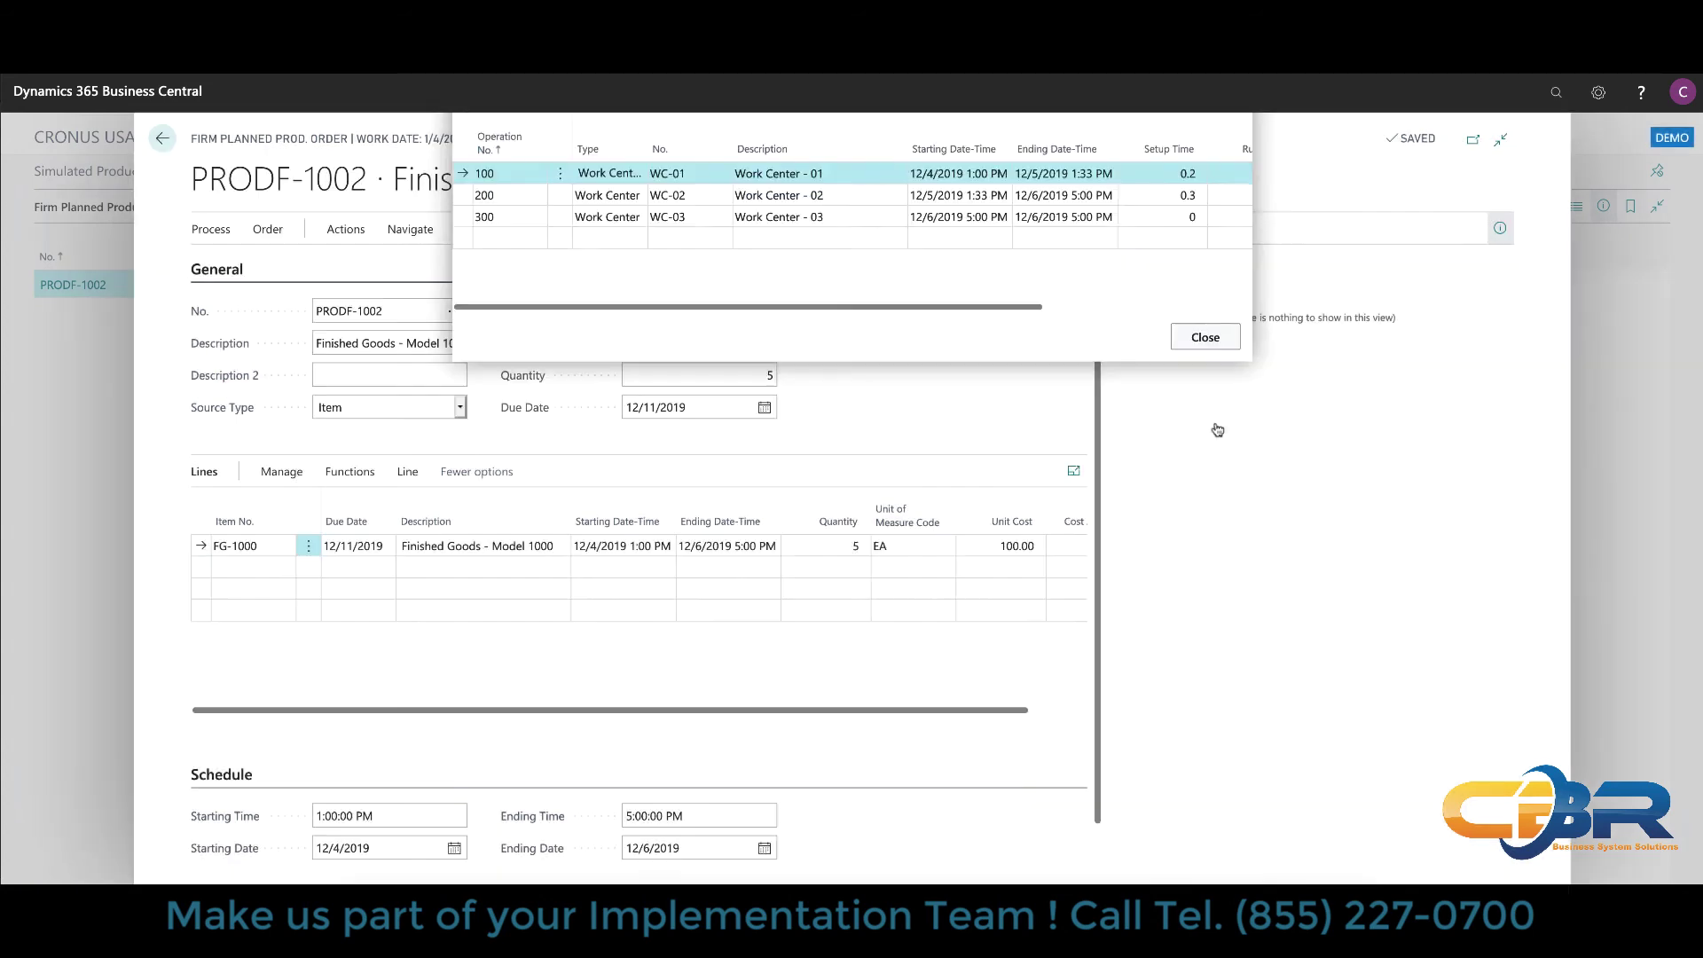
Review the raw material components of the FG-1000 line, including quantities per unit and flushing methods, and return to the order
{"action": "left_click", "coordinate": [407, 471]}
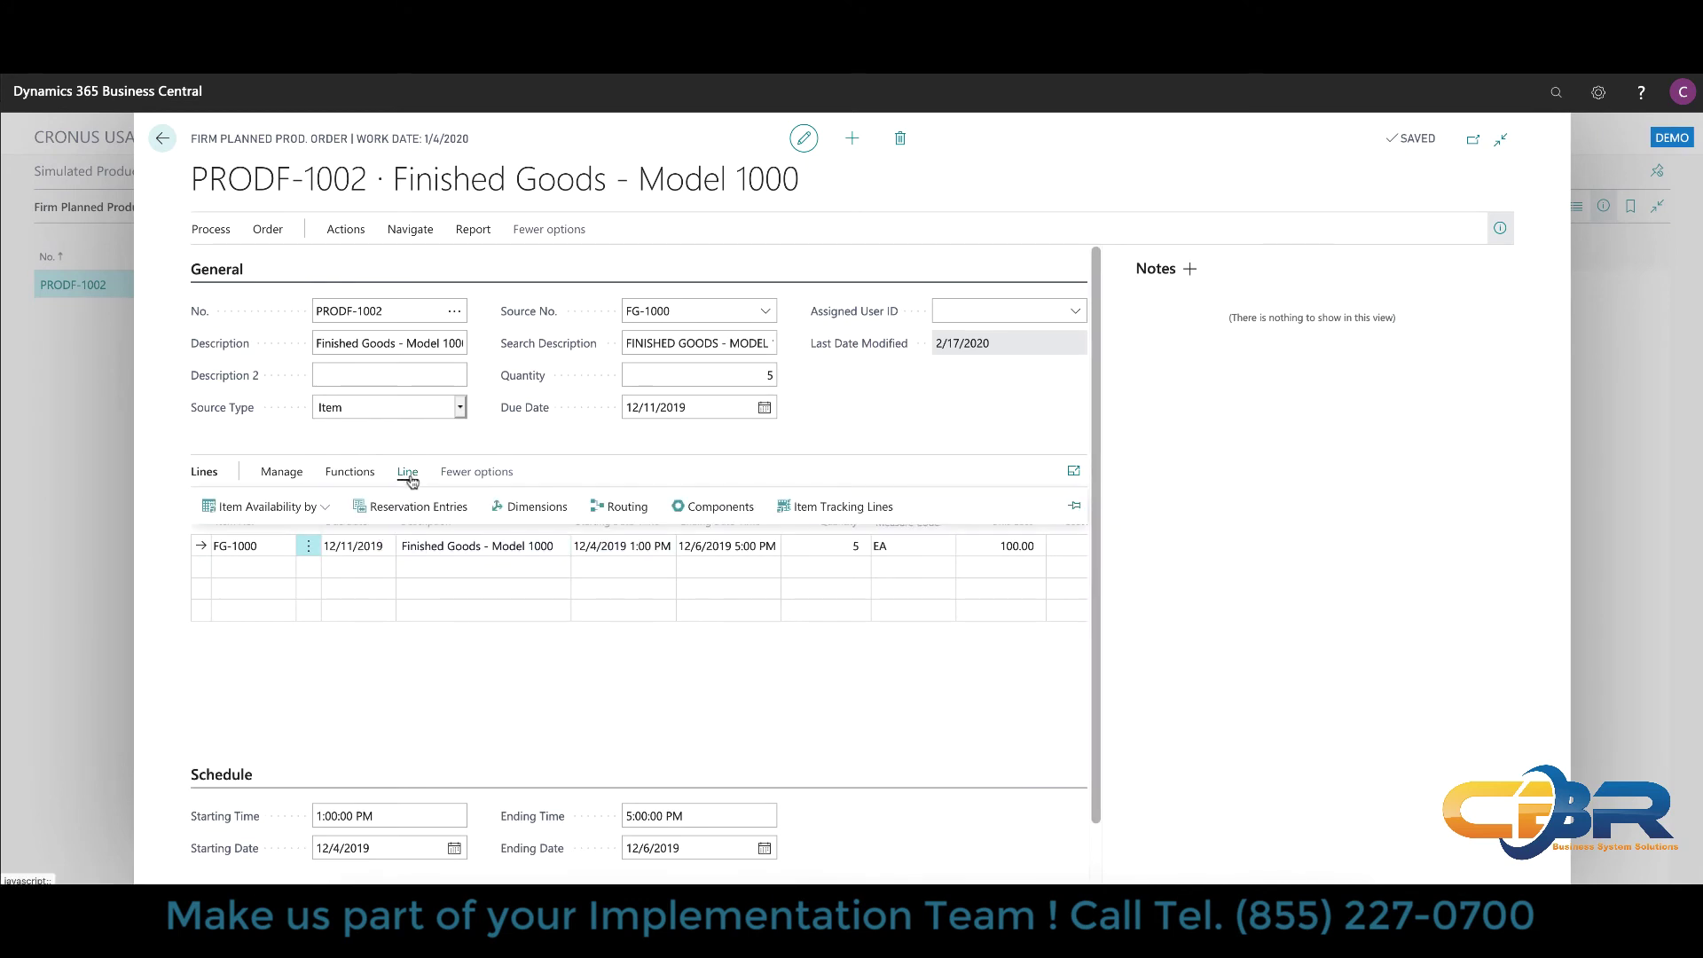
{"action": "left_click", "coordinate": [716, 513]}
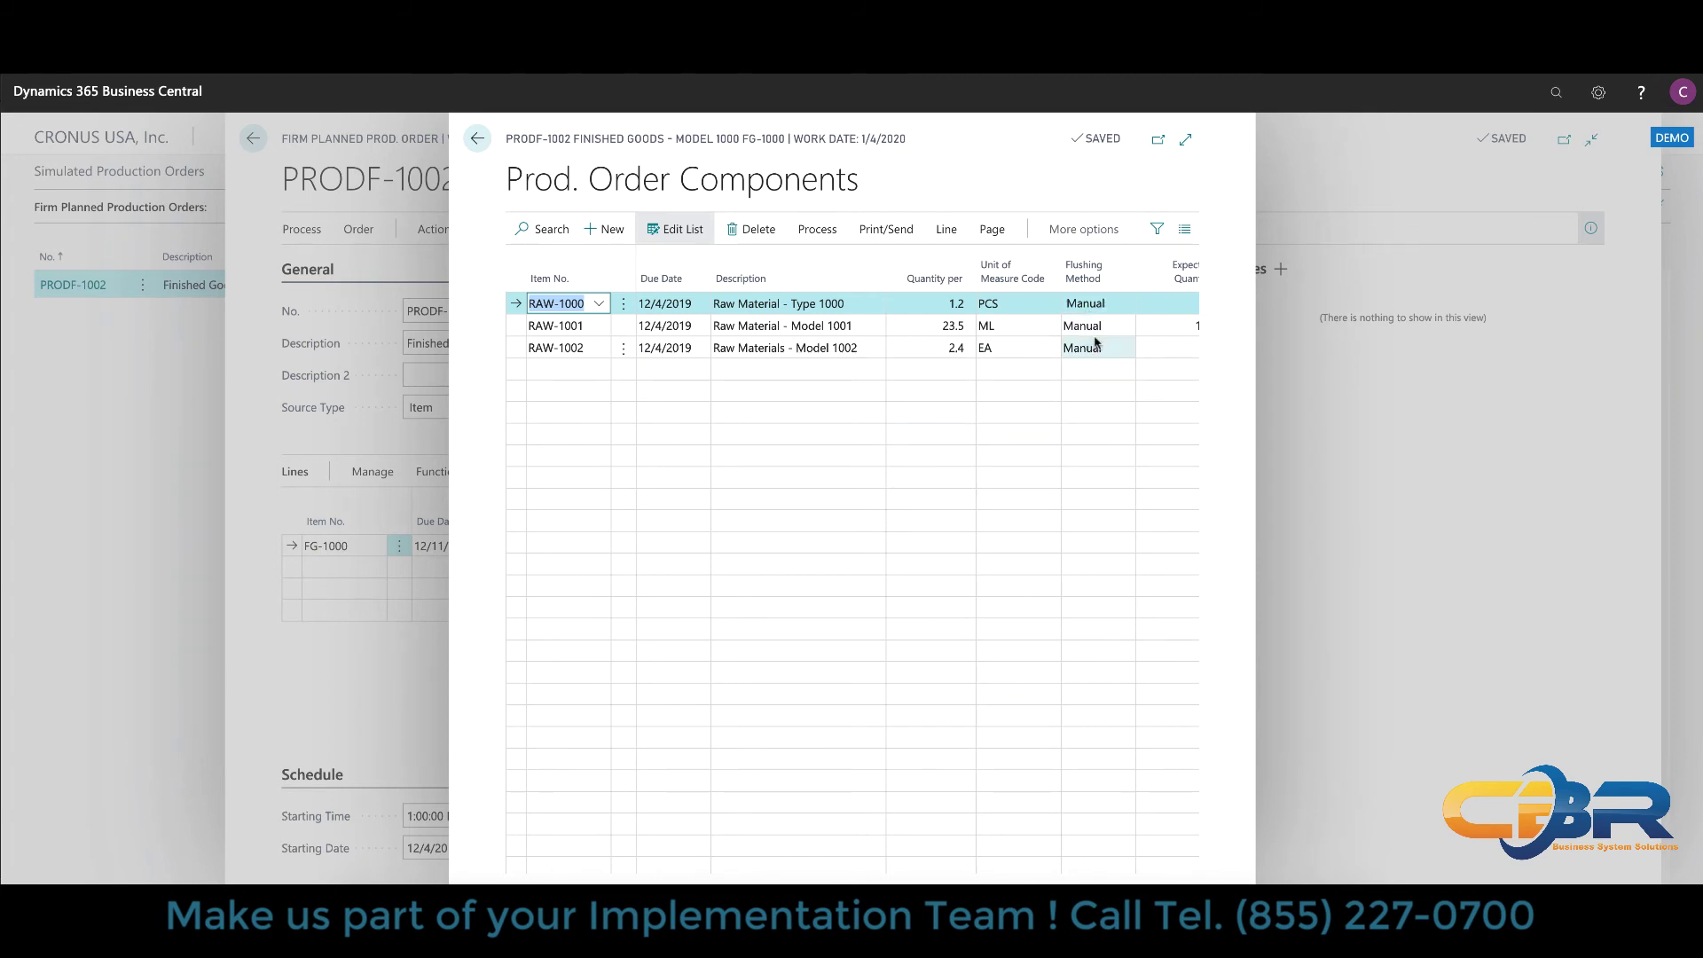
{"action": "left_click", "coordinate": [479, 140]}
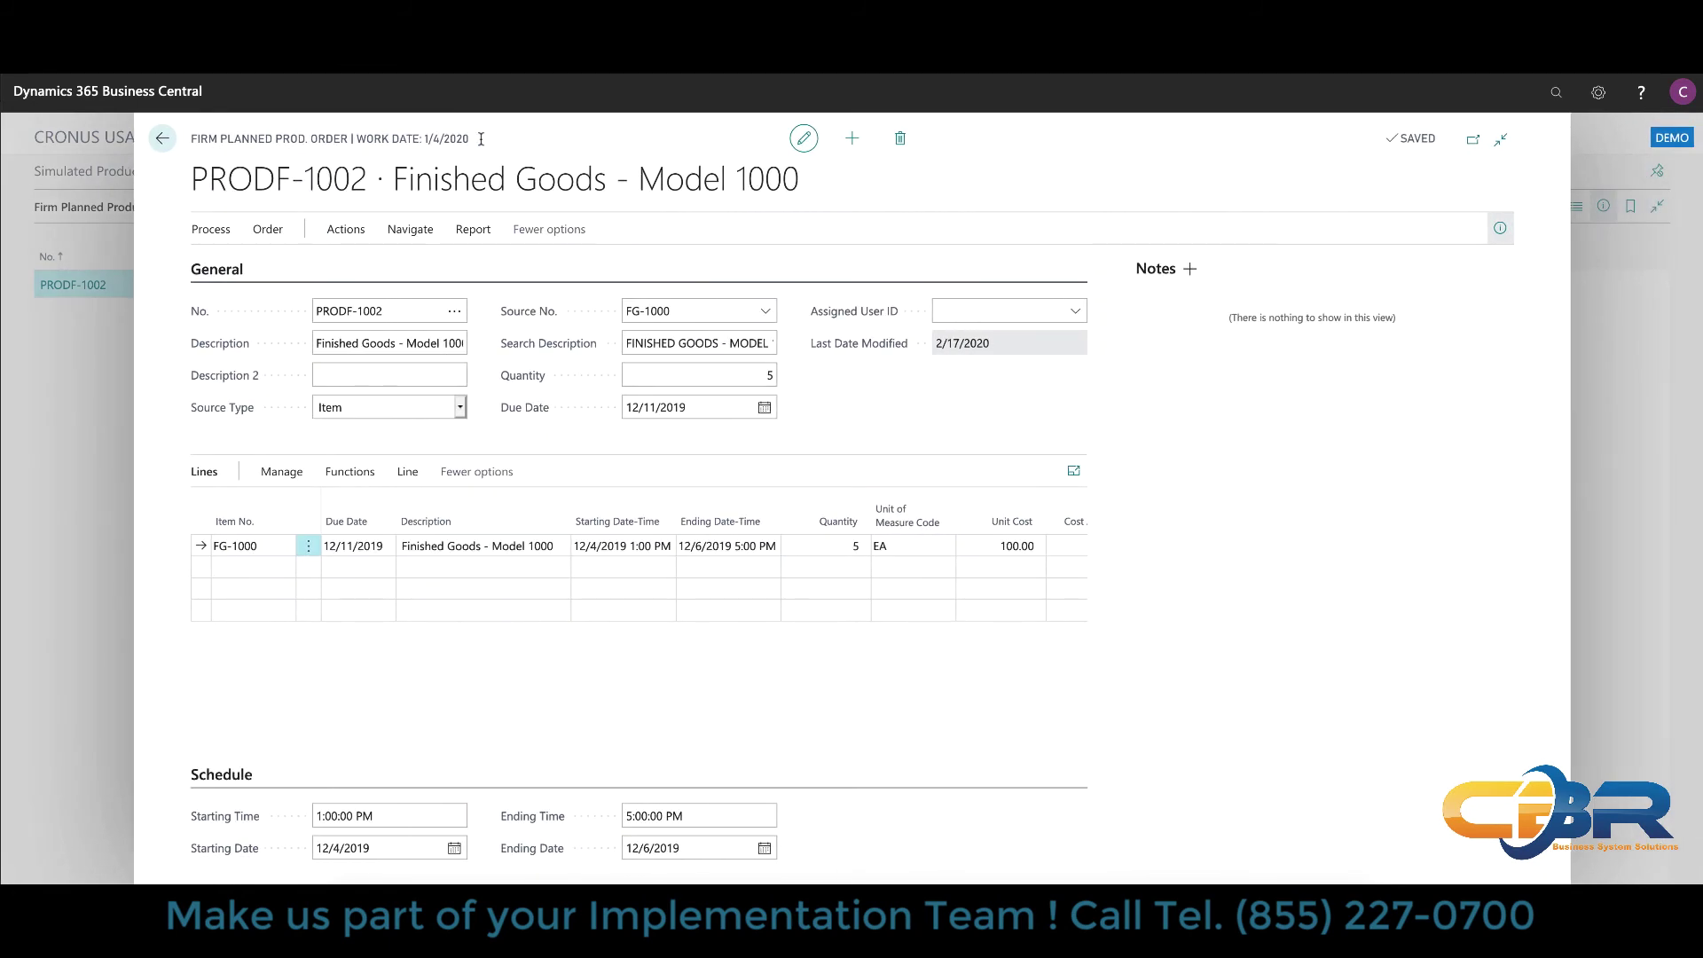
Check the starting and ending times and dates in the production order's schedule
{"action": "scroll", "coordinate": [496, 568], "scroll_direction": "down", "scroll_amount": 1}
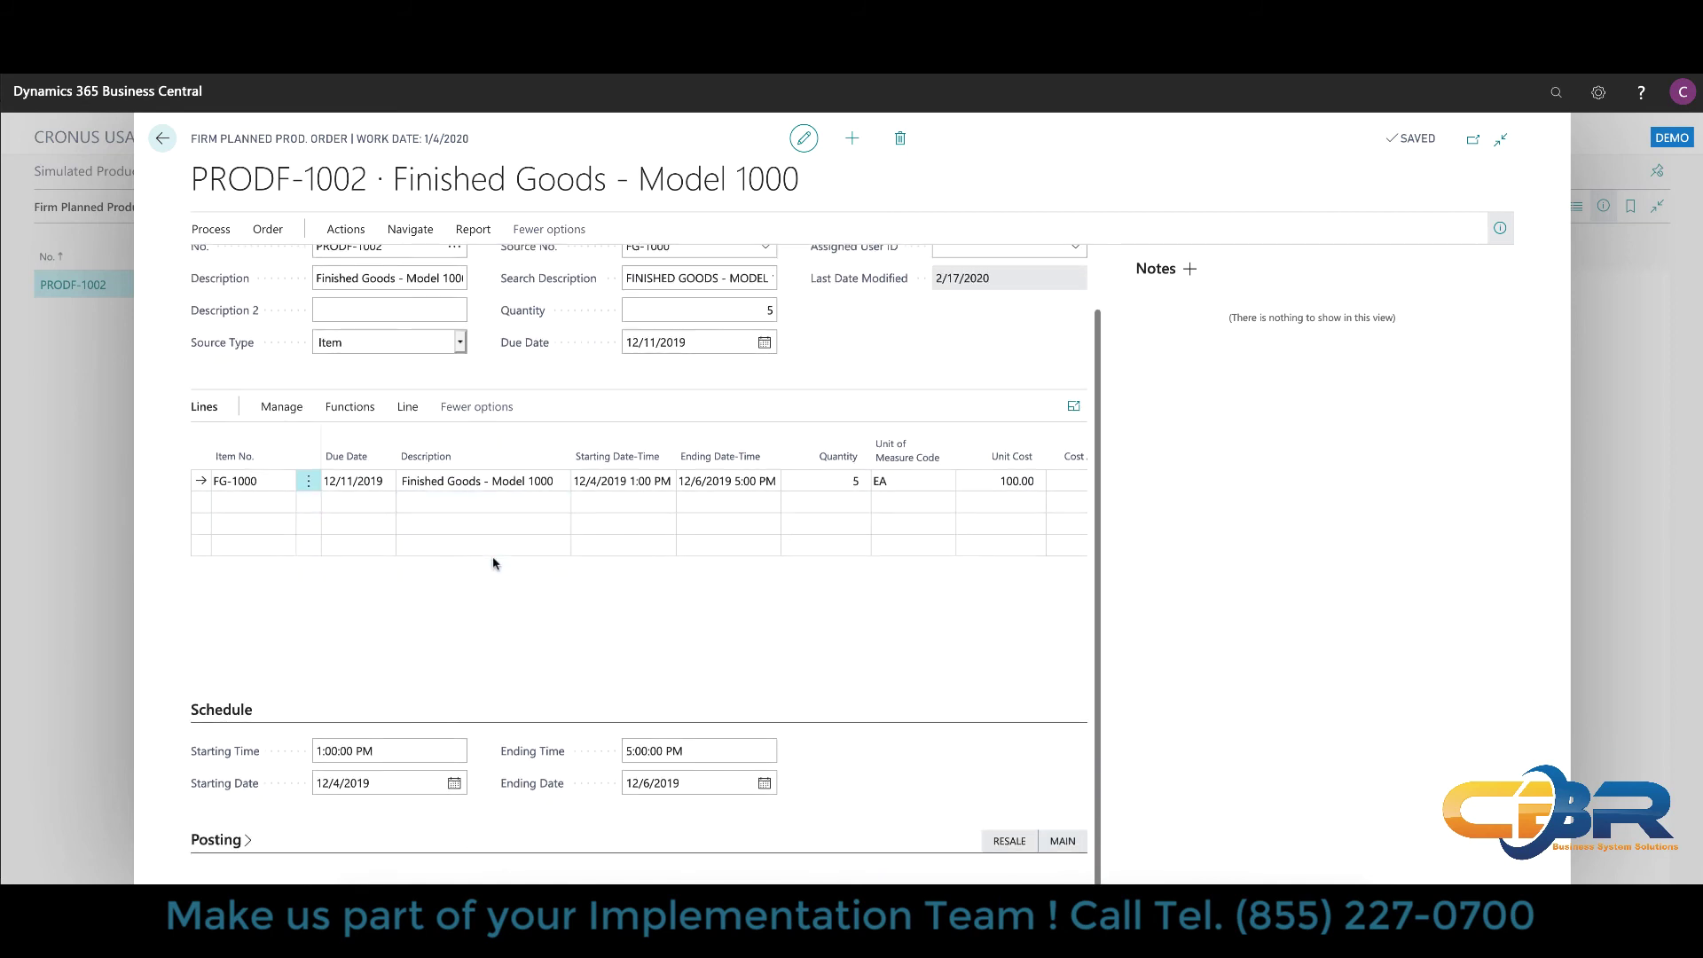
{"action": "left_click", "coordinate": [366, 738]}
{"action": "scroll", "coordinate": [510, 586], "scroll_direction": "up", "scroll_amount": 1}
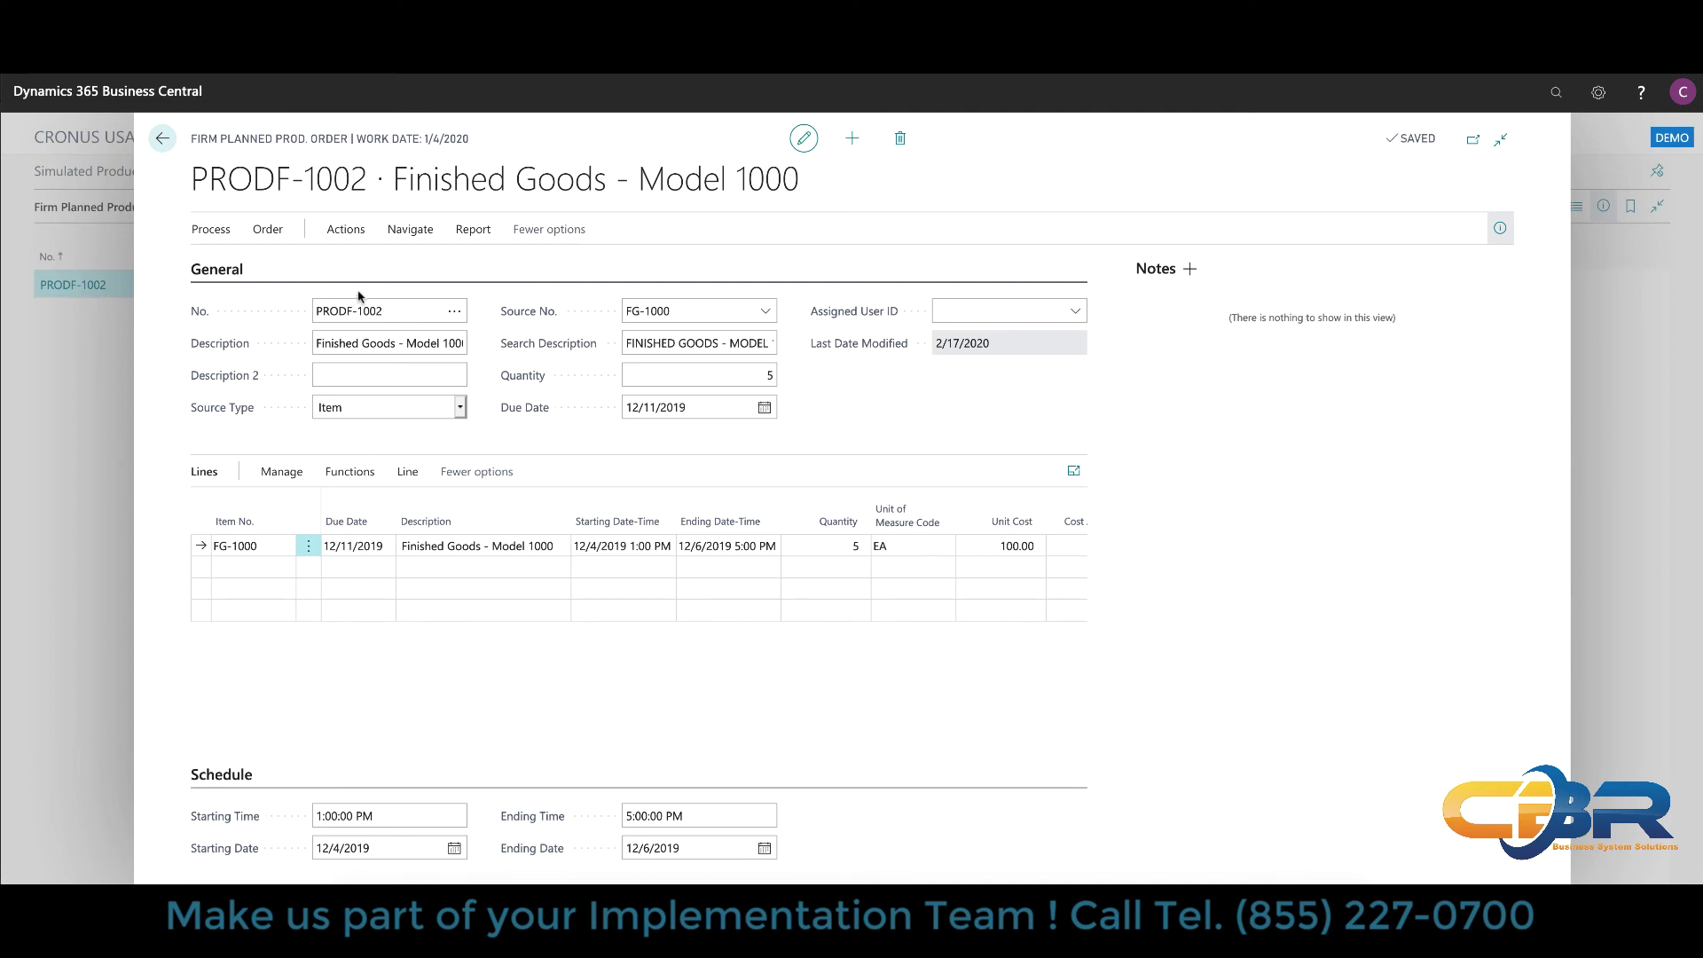
Examine the new status options for changing the production order's status, and dismiss the dialog without applying a change
{"action": "left_click", "coordinate": [219, 235]}
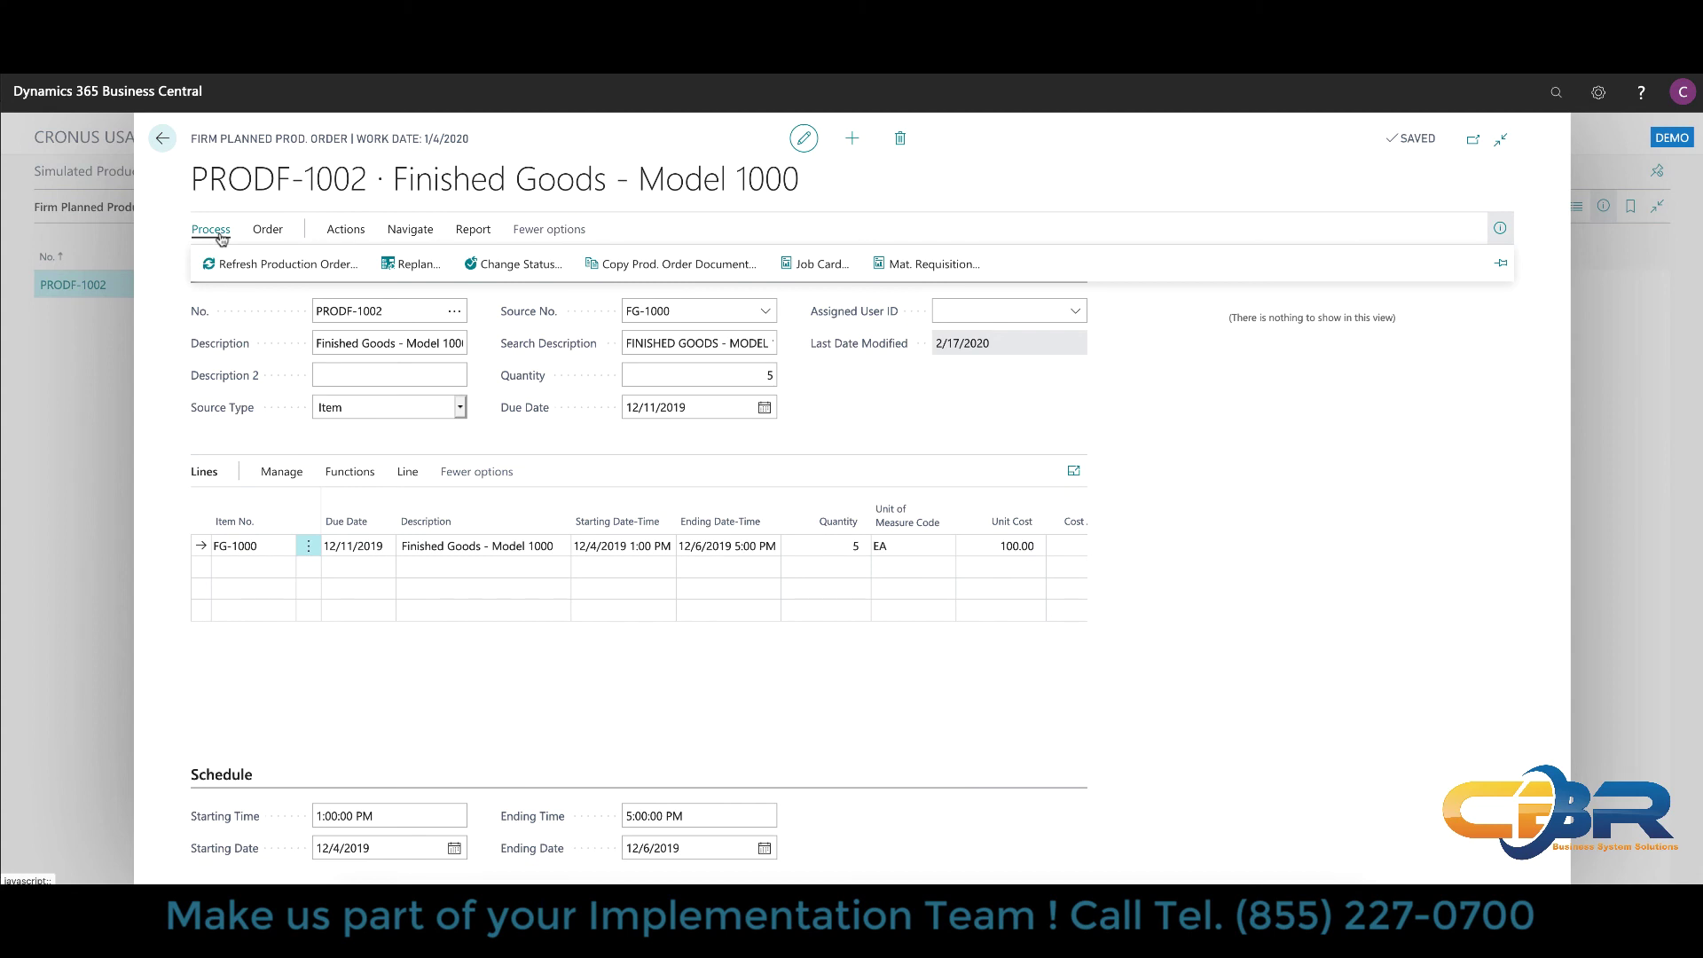
{"action": "left_click", "coordinate": [504, 276]}
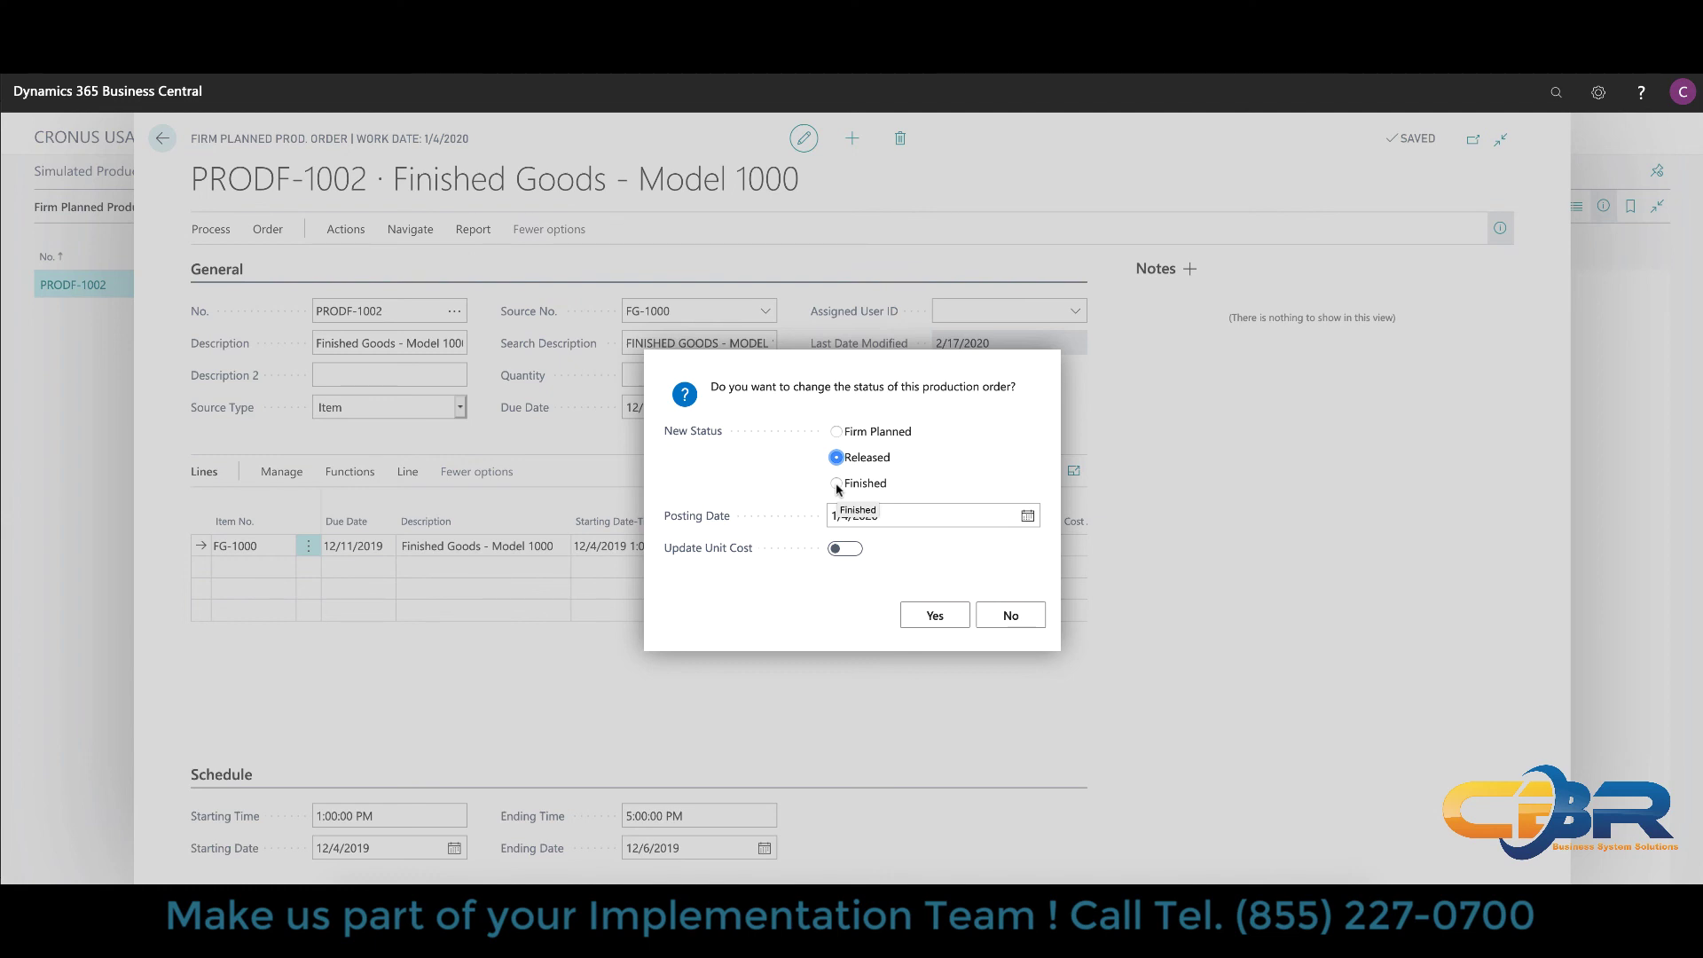
{"action": "left_click", "coordinate": [1024, 624]}
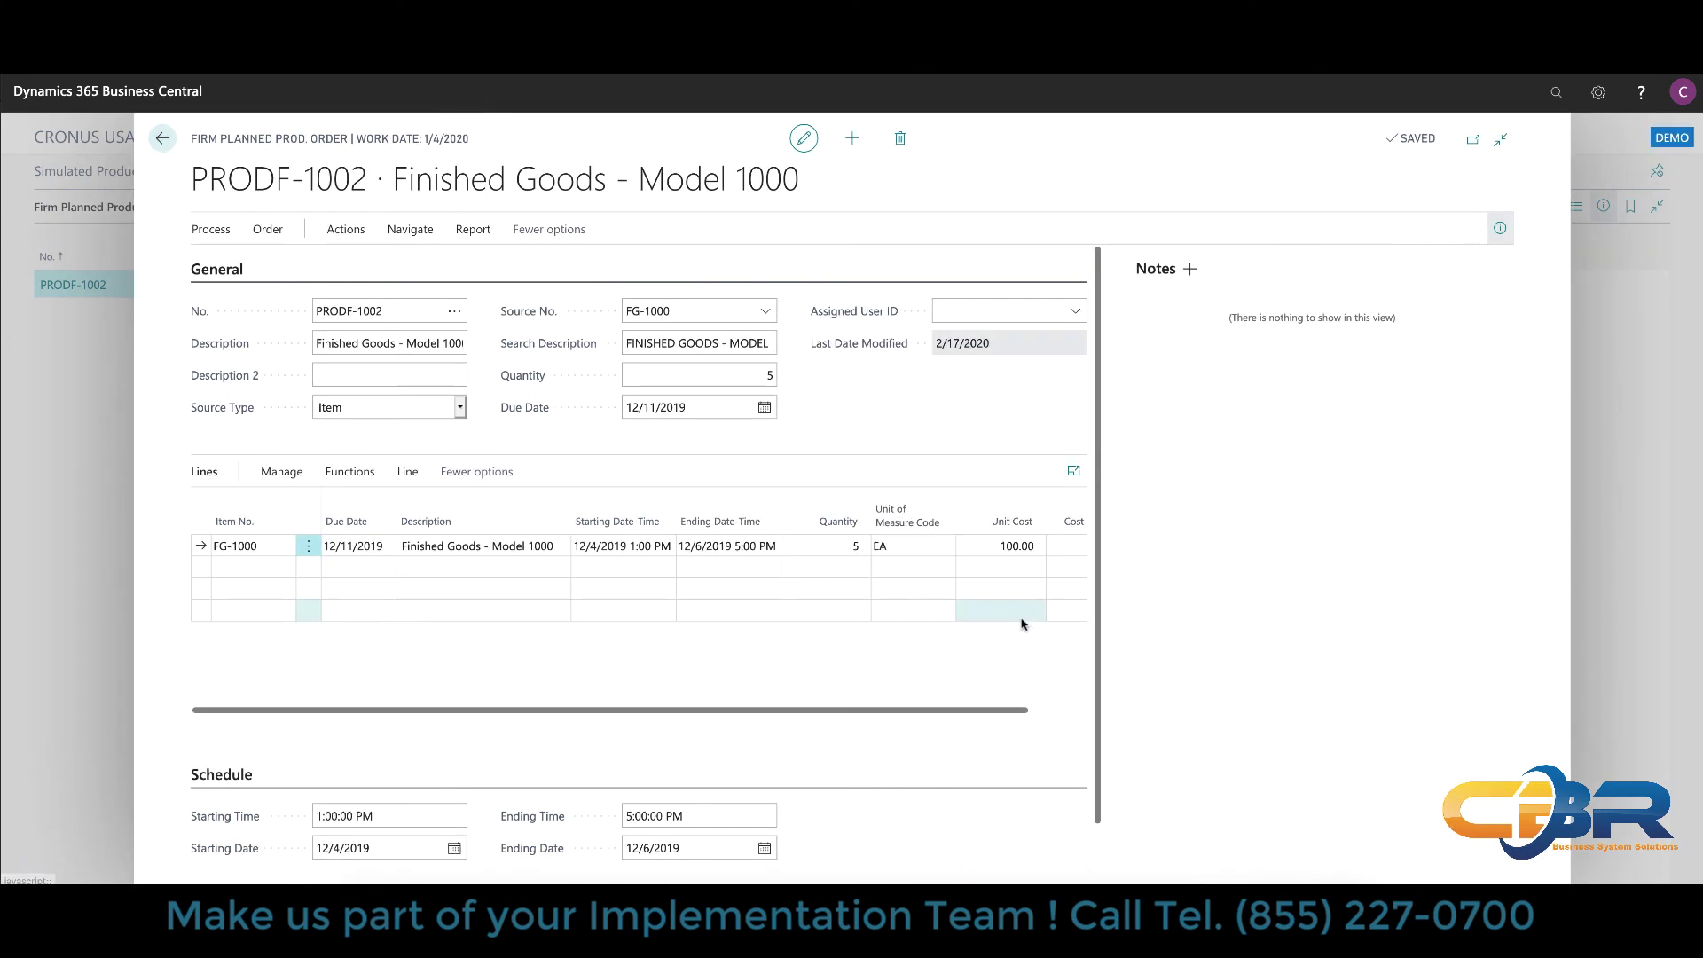
Close the production order and open the Work Centers list to examine the centers' group codes, capacities and shop calendar codes
{"action": "left_click", "coordinate": [163, 139]}
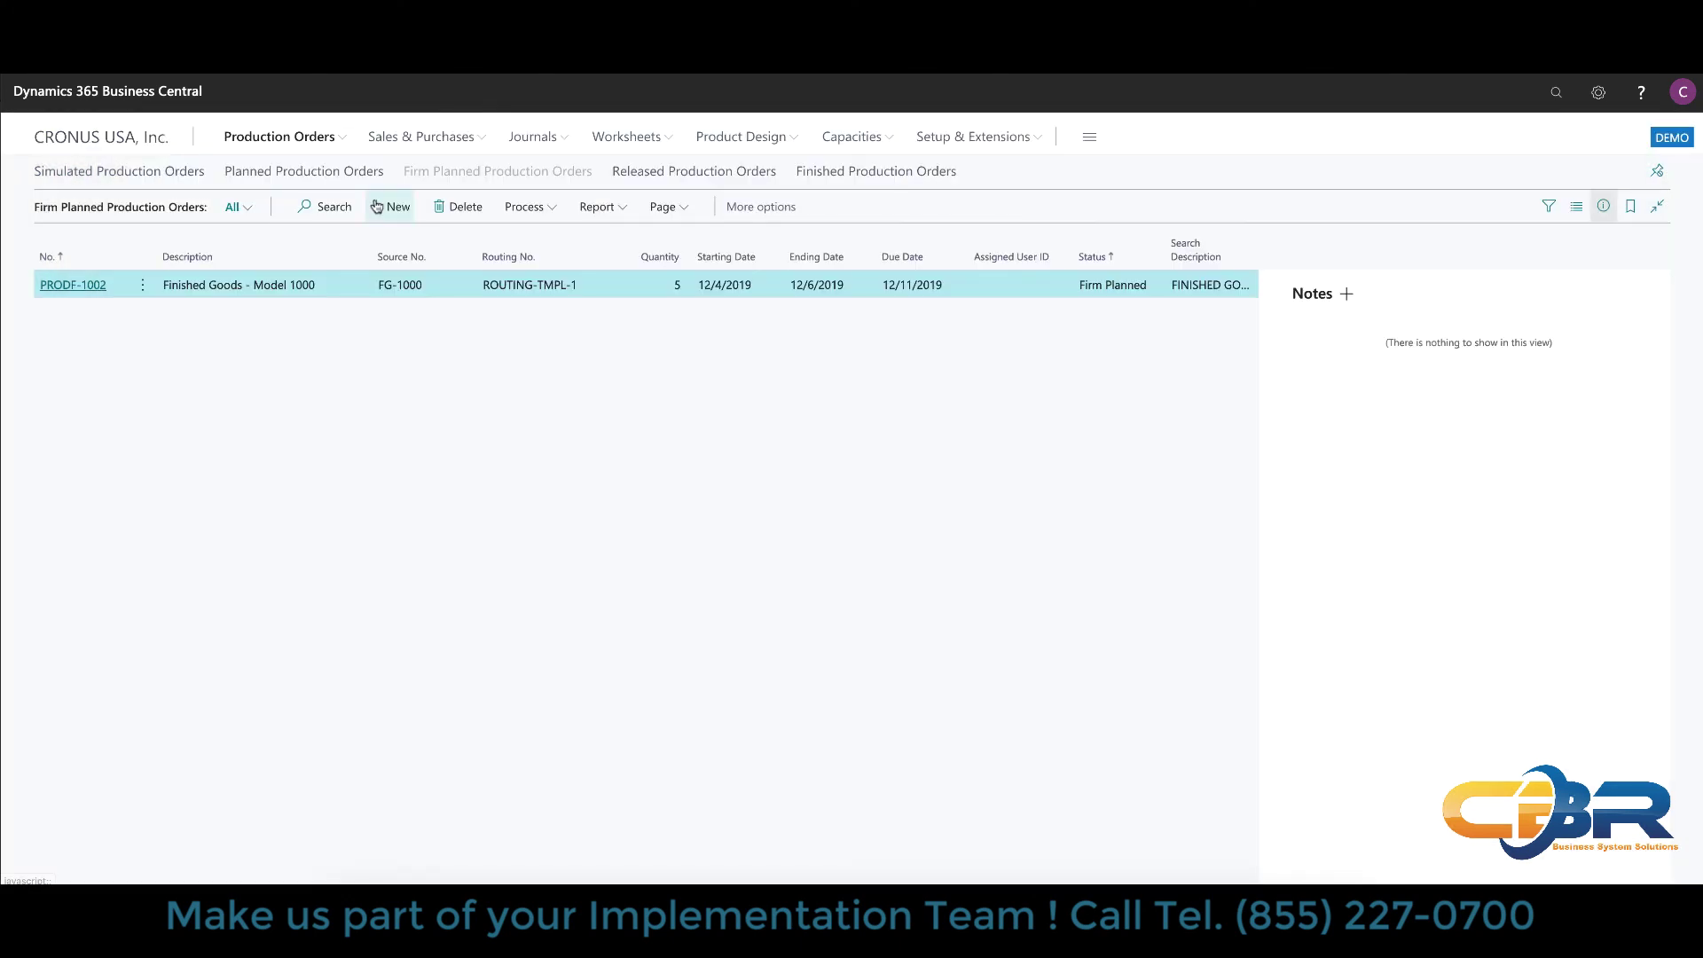
{"action": "left_click", "coordinate": [883, 140]}
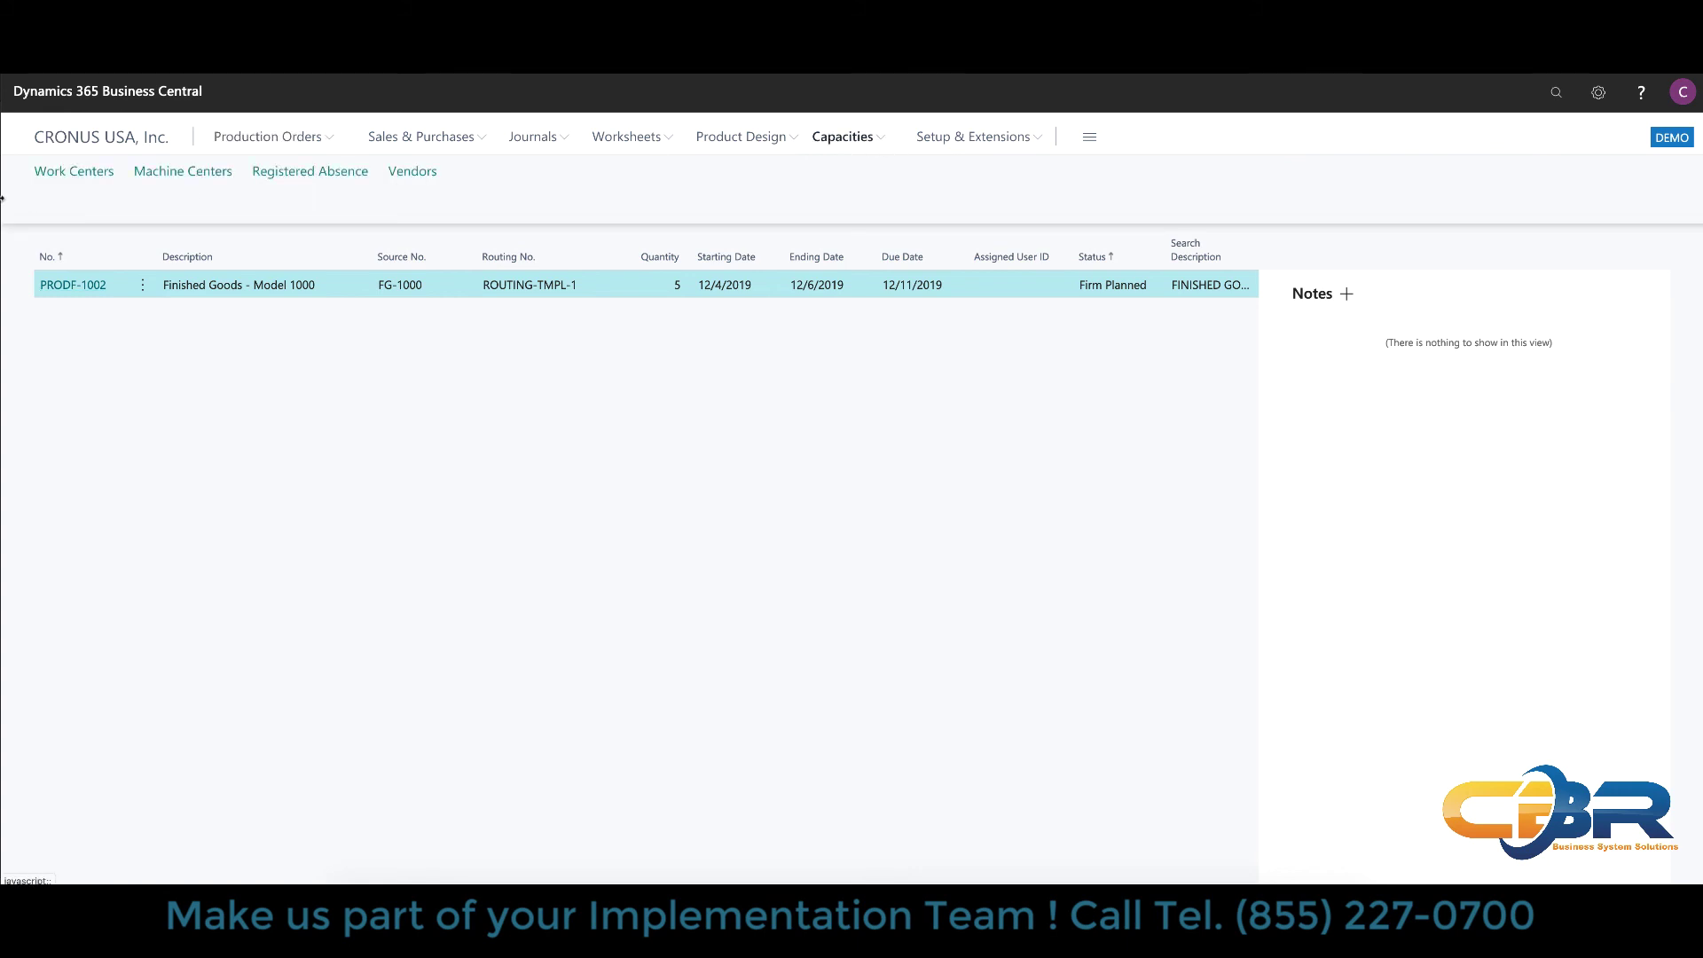
{"action": "left_click", "coordinate": [79, 172]}
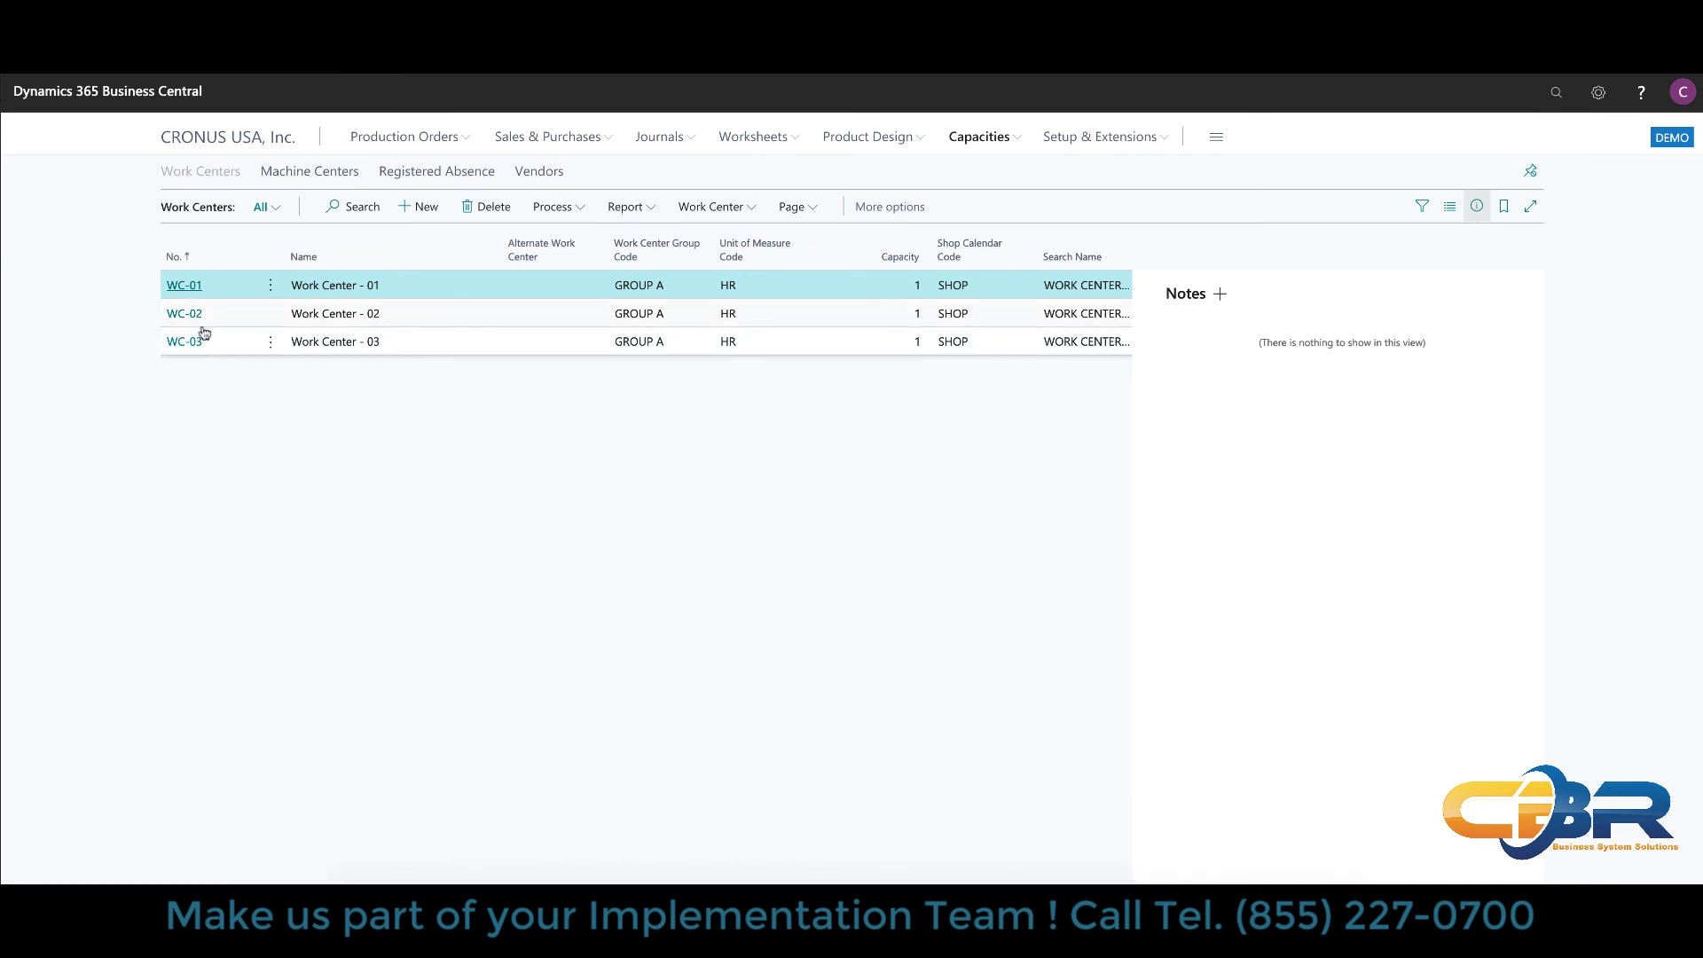
{"action": "mouse_move", "coordinate": [997, 254]}
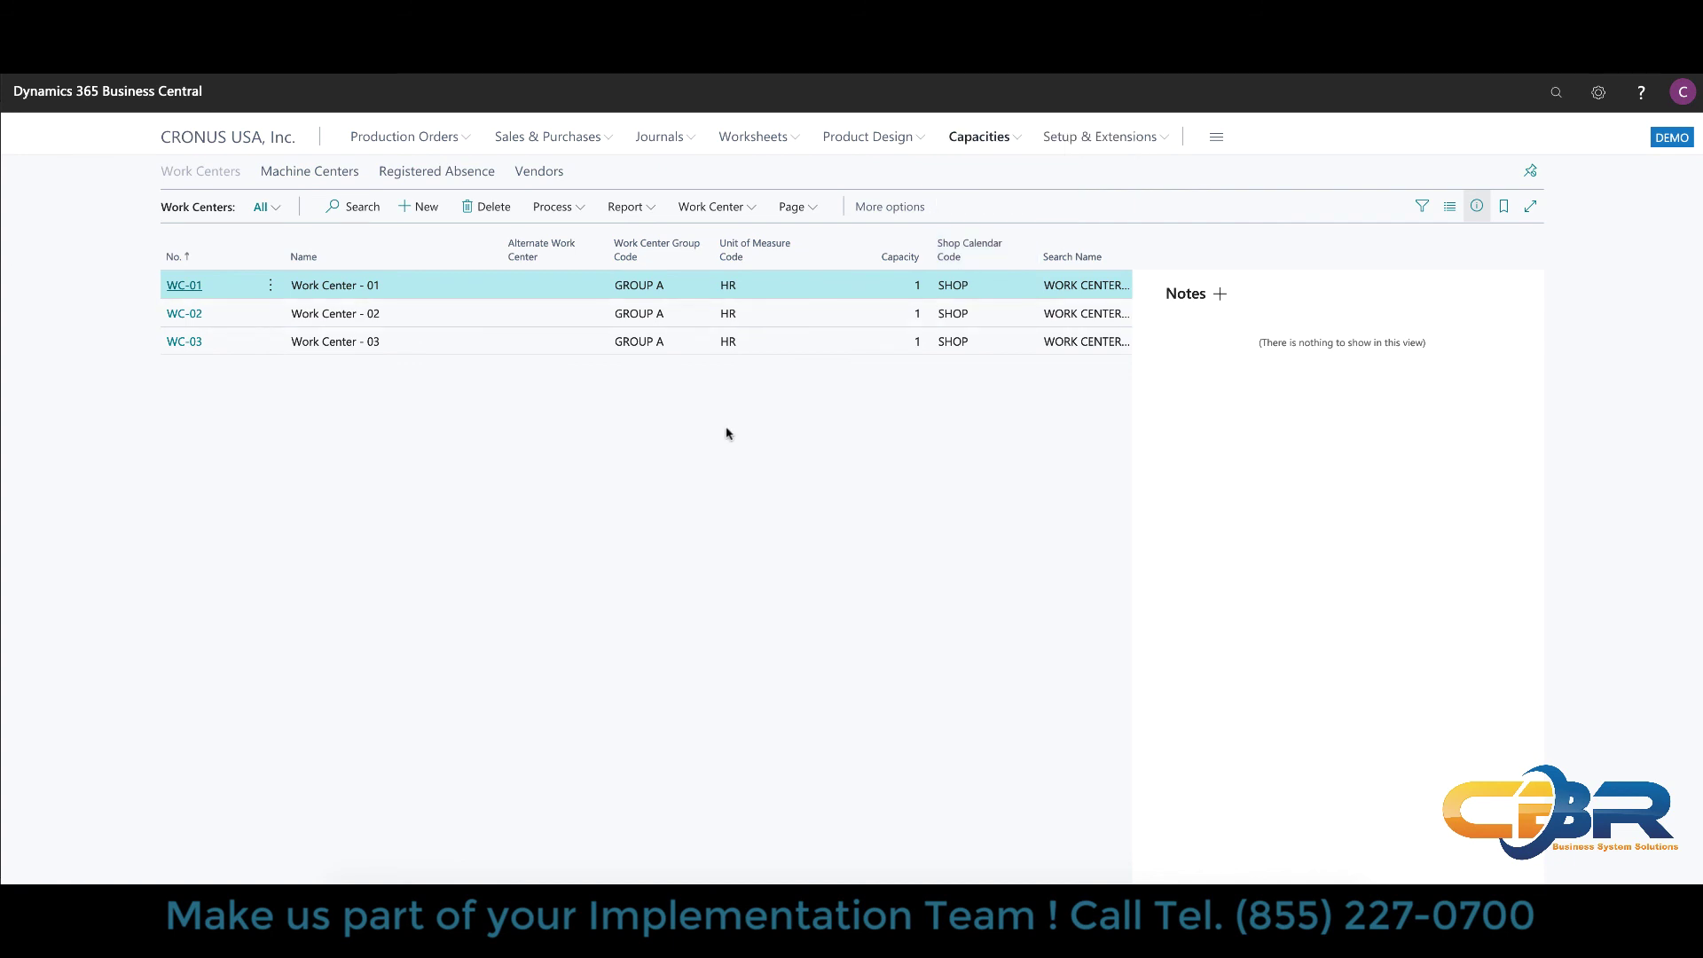
Check the available production order types and open the full overview of the Production Planner role's pages
{"action": "left_click", "coordinate": [459, 139]}
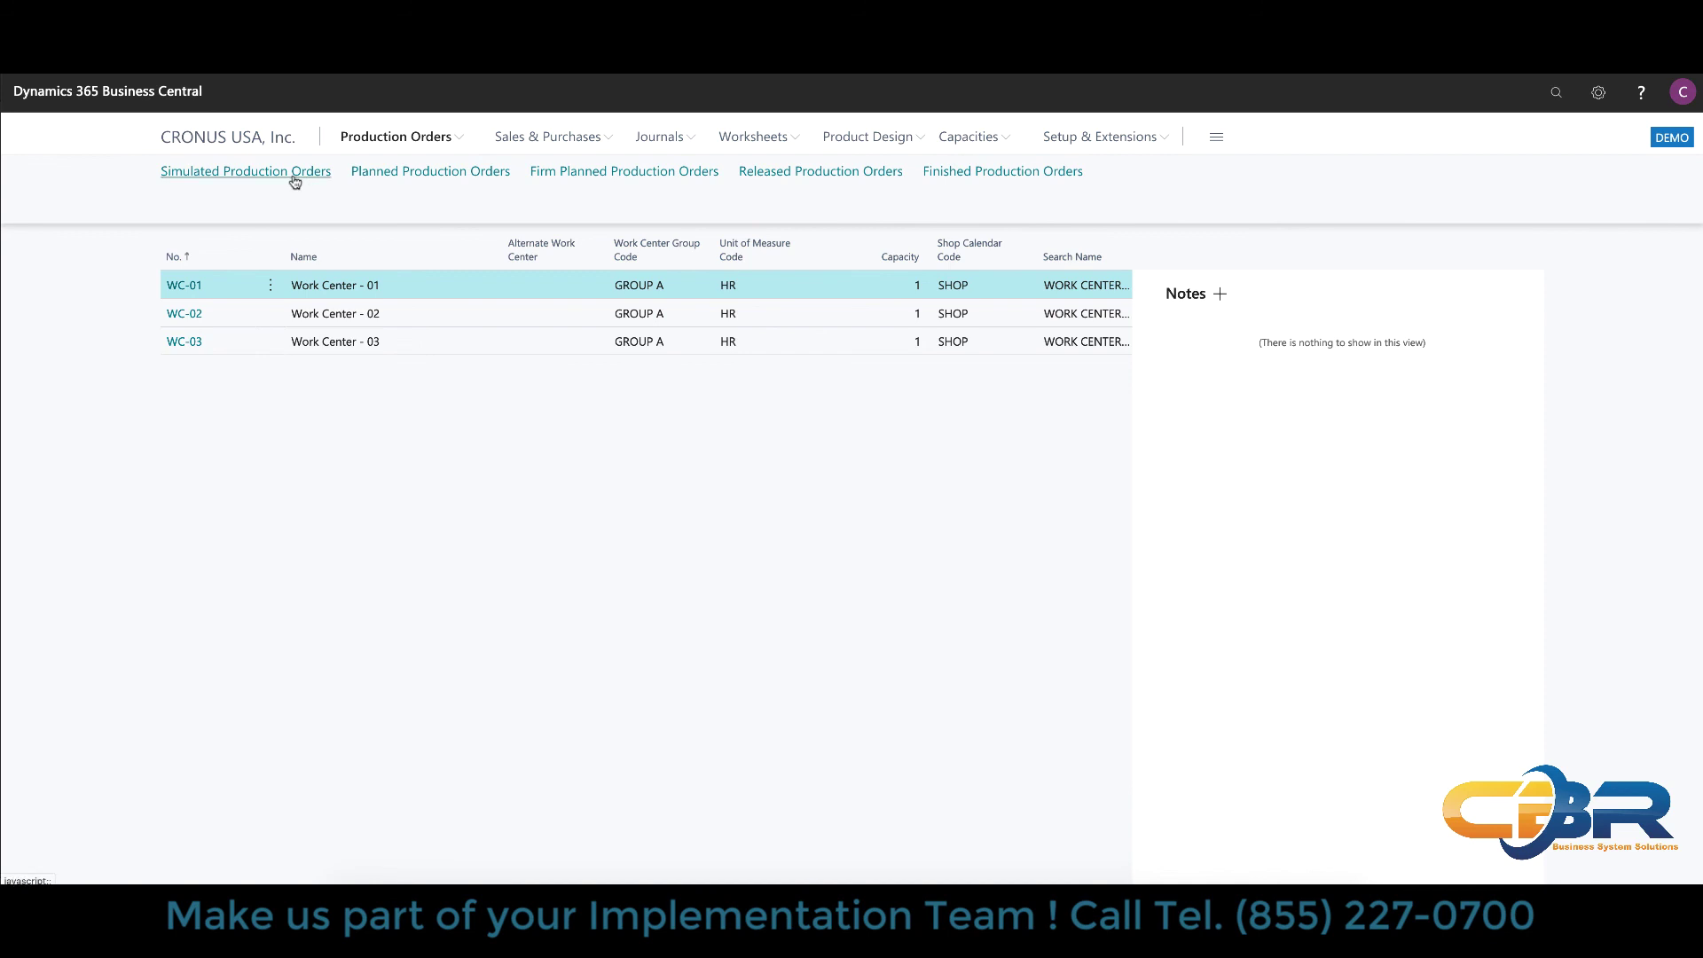
{"action": "left_click", "coordinate": [1214, 139]}
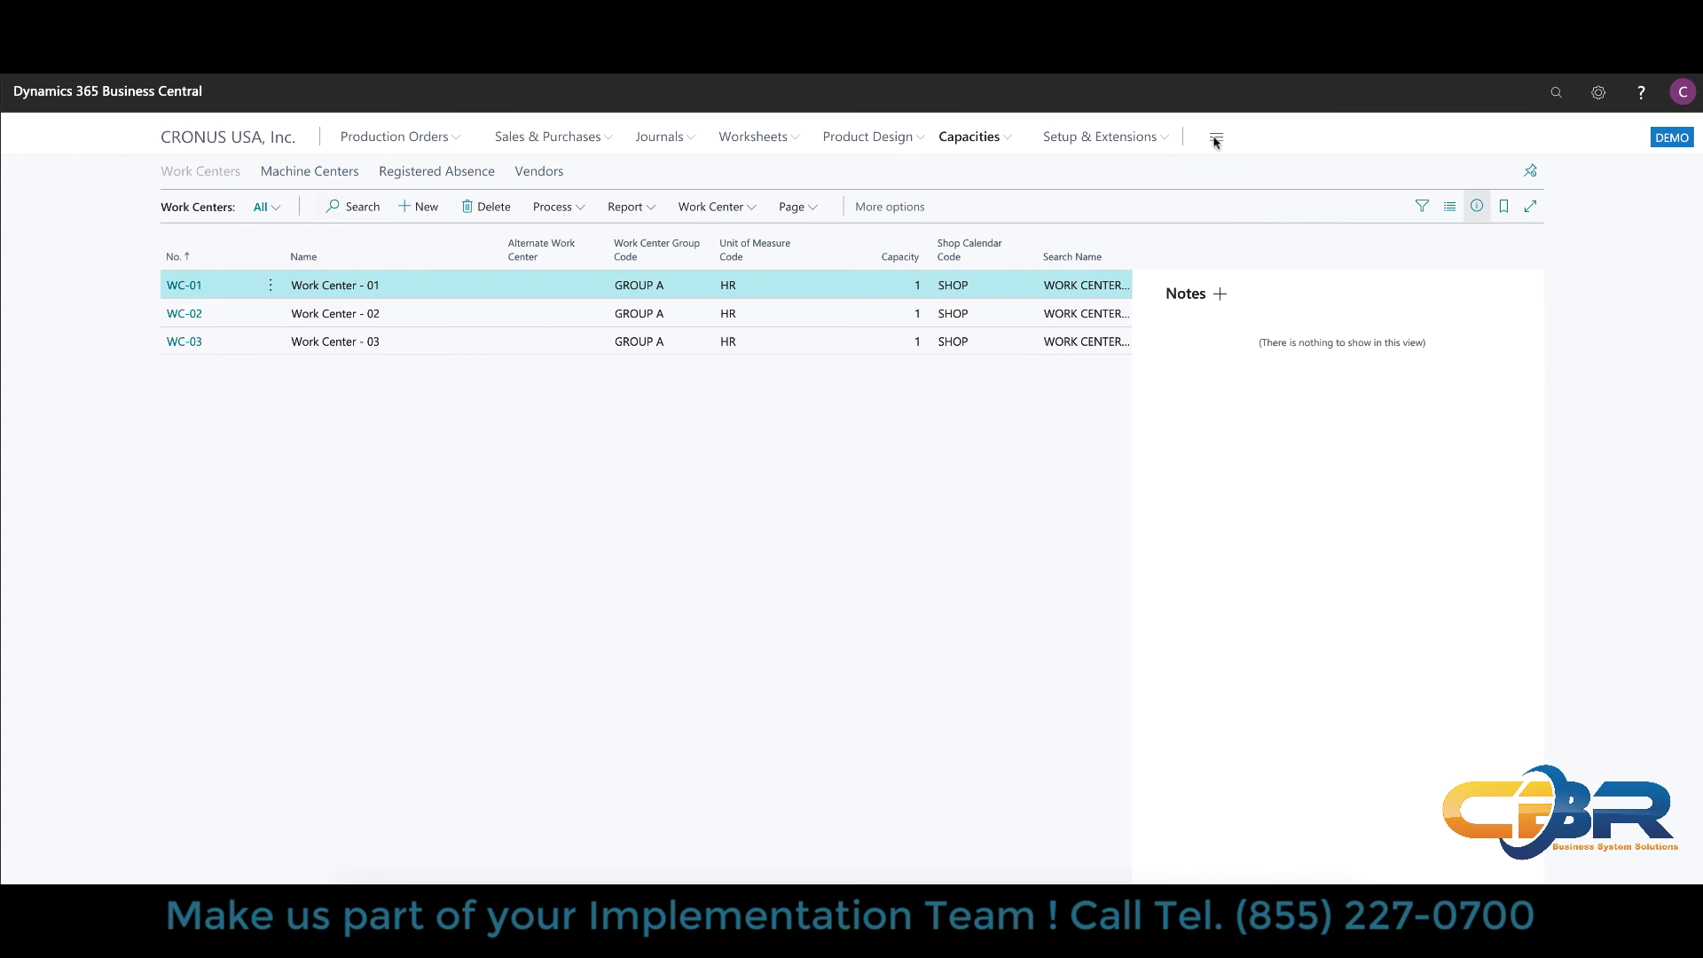
{"action": "left_click", "coordinate": [1215, 139]}
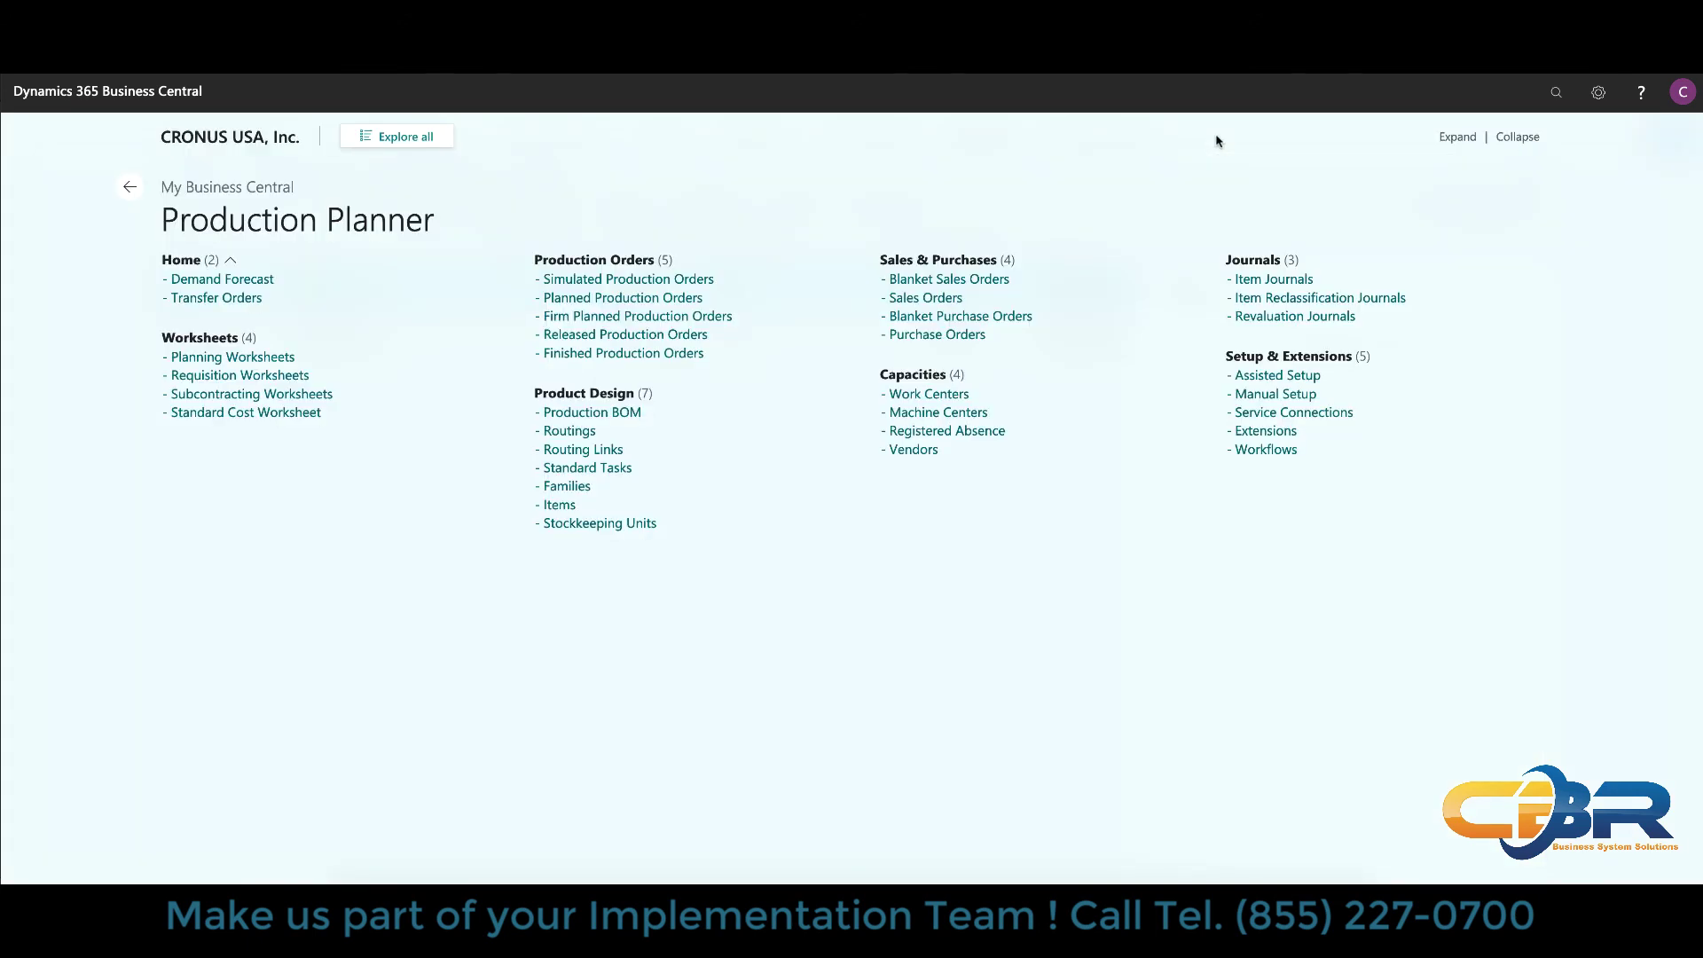